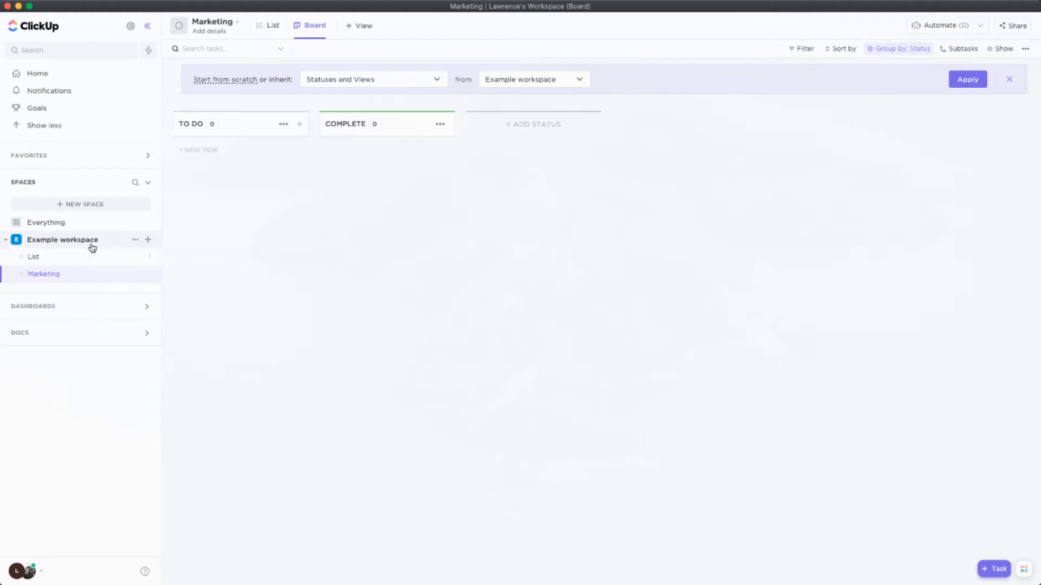
Create a new list named Creative in the Example workspace space and open it
click(147, 241)
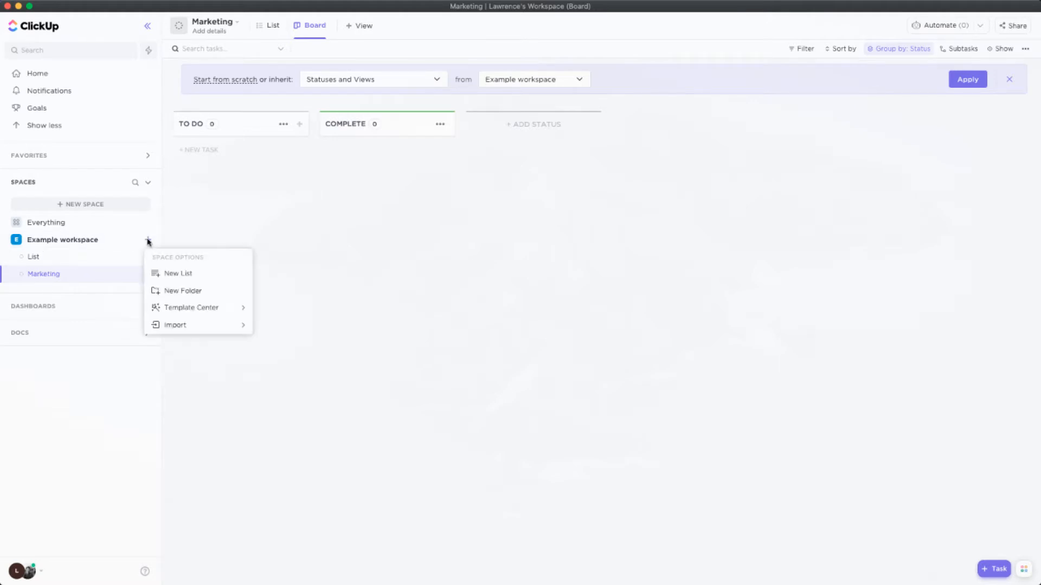
click(166, 274)
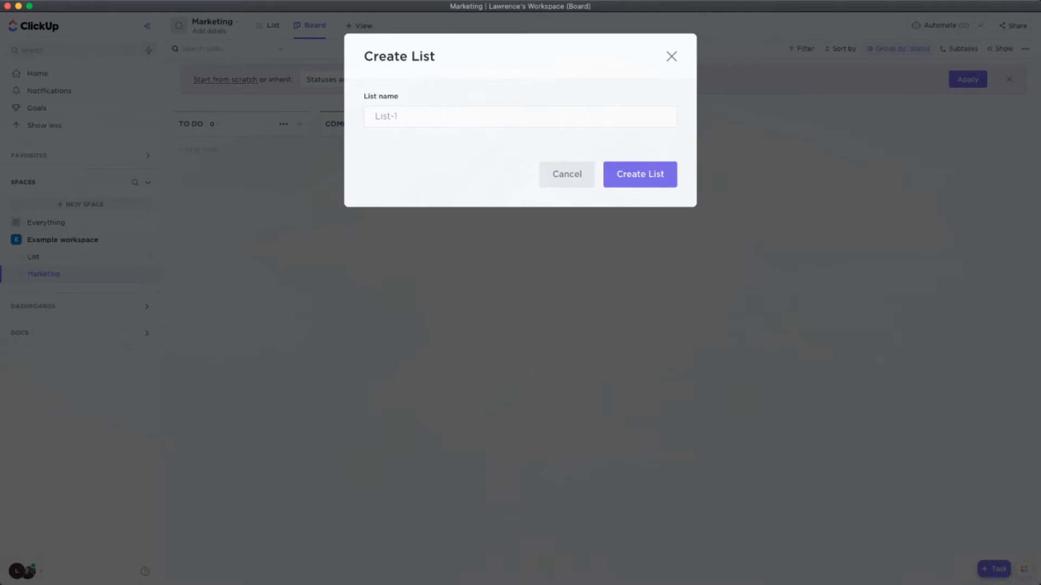
text(Creative)
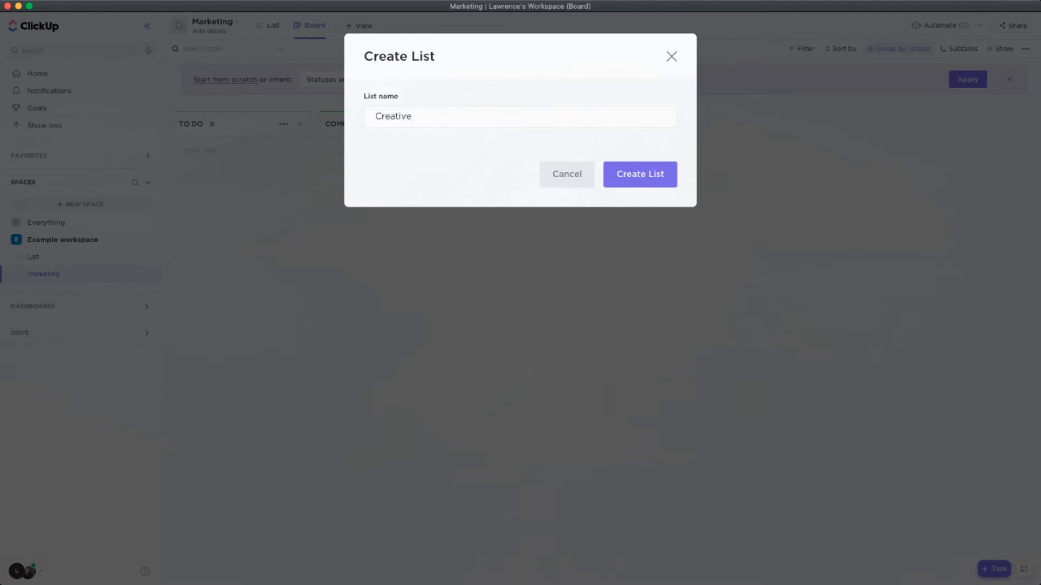
click(656, 184)
click(53, 293)
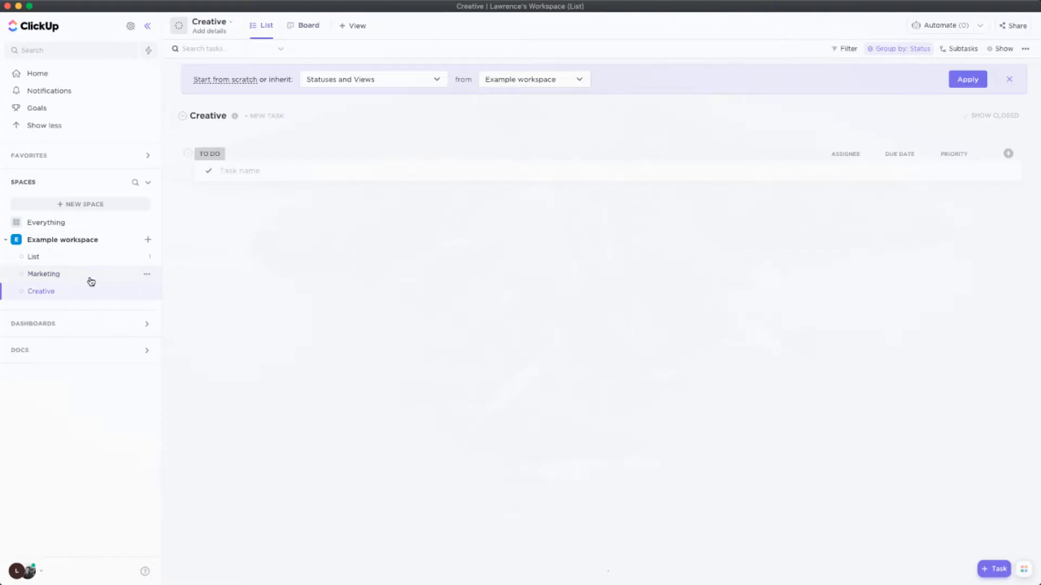
Open the Marketing list's sharing settings, enter an invitee's email, view the permissions, and close without sending the invitation
click(147, 276)
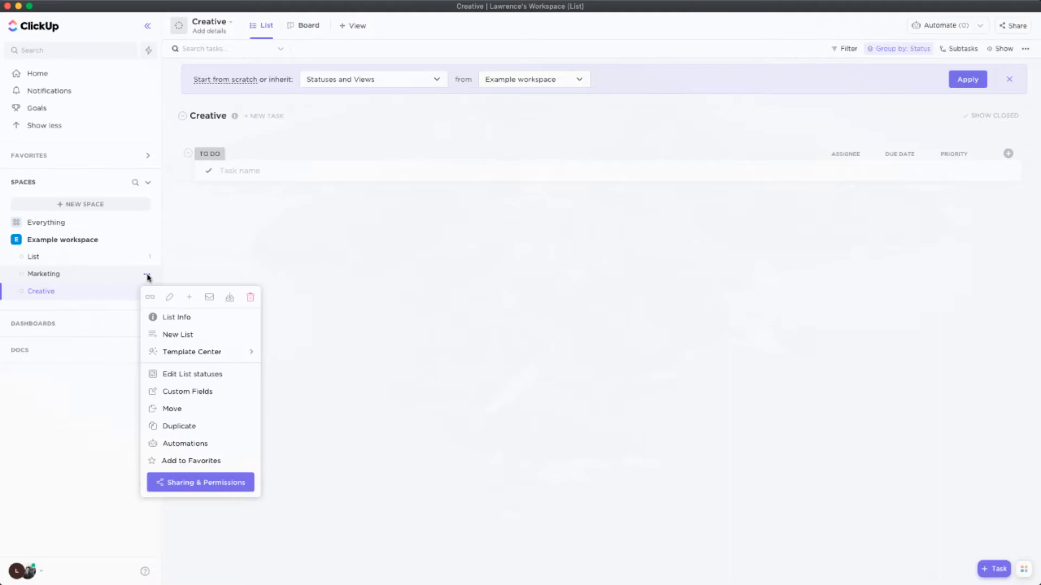
click(205, 482)
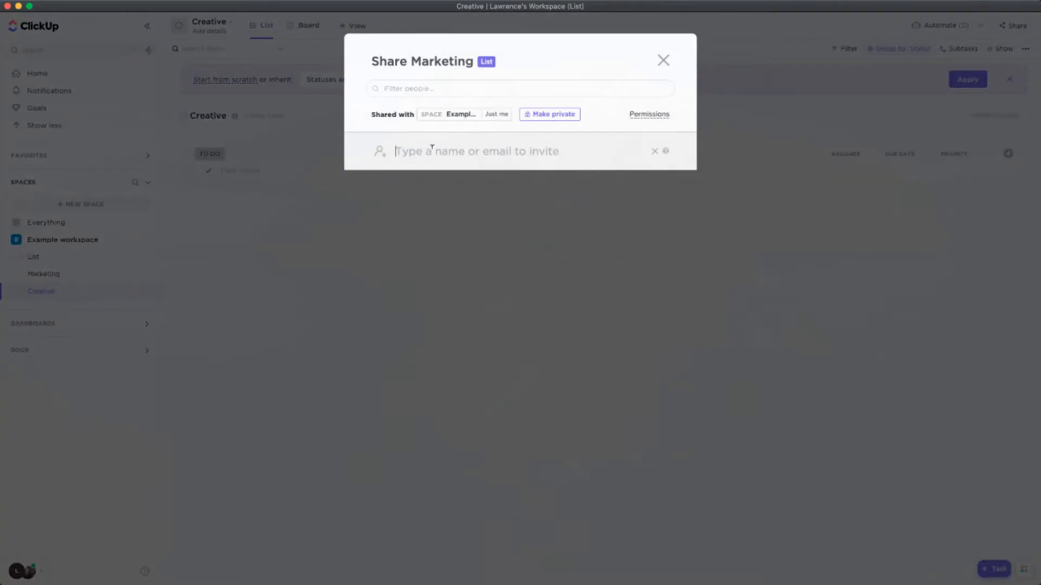
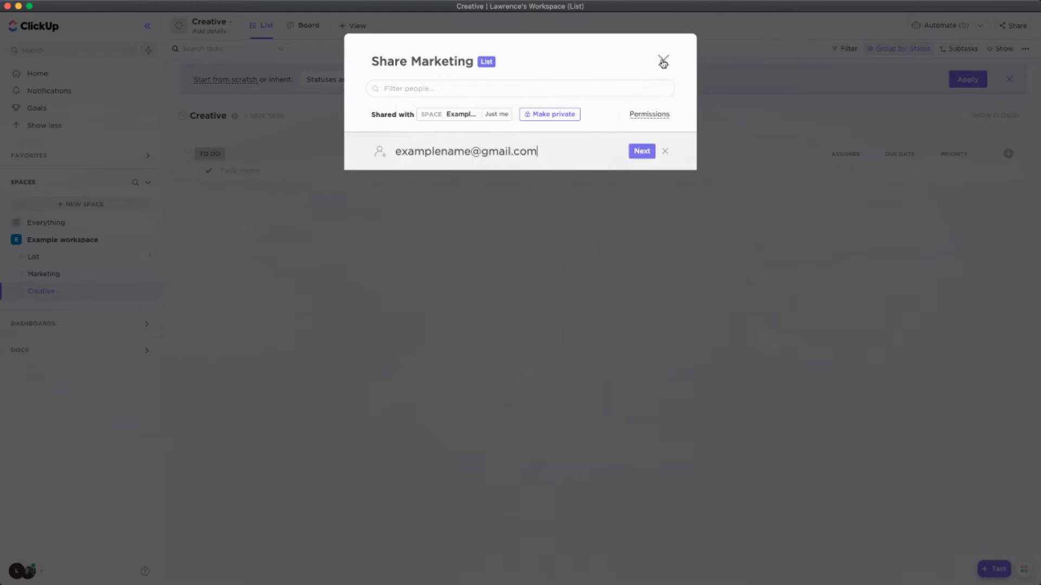
click(650, 115)
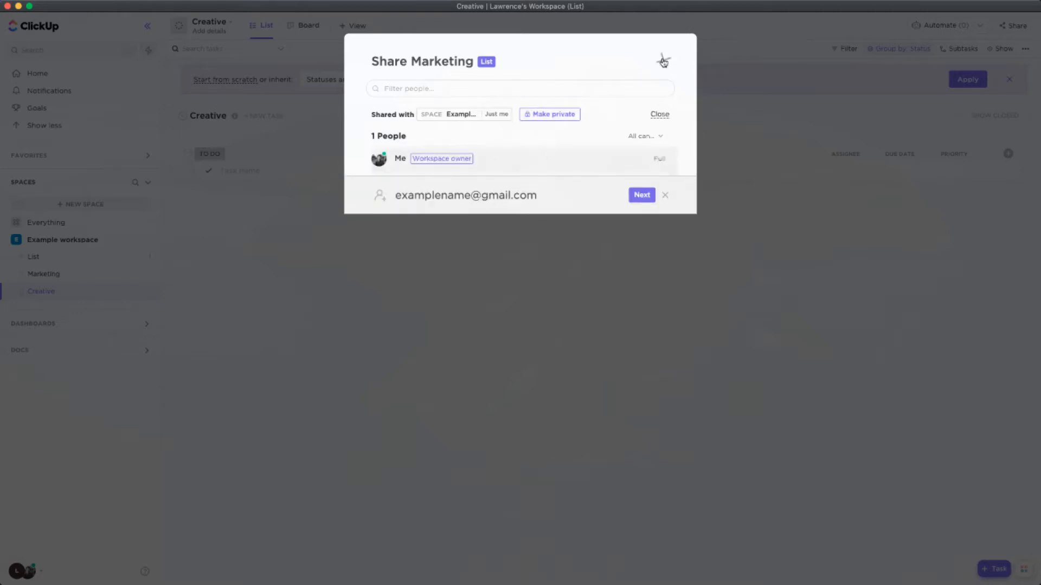
click(665, 61)
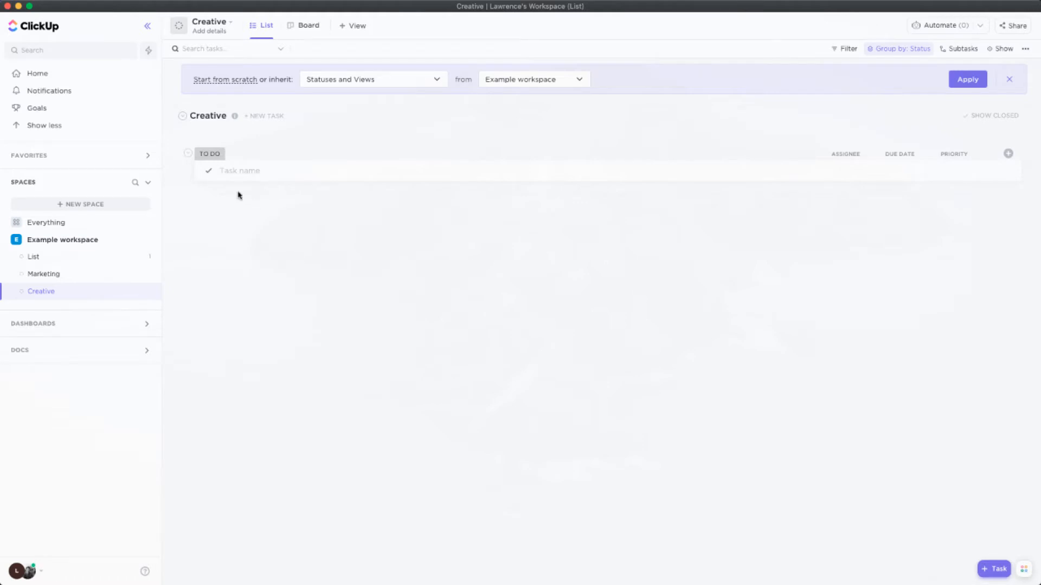
Compare the Creative list's List and Board views, ending in Board view
click(299, 27)
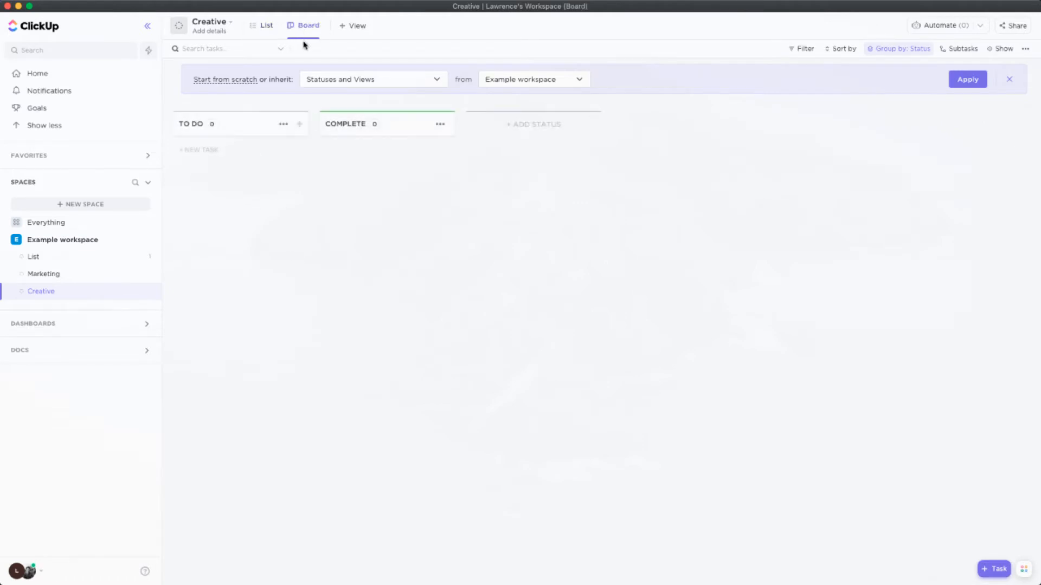
click(265, 30)
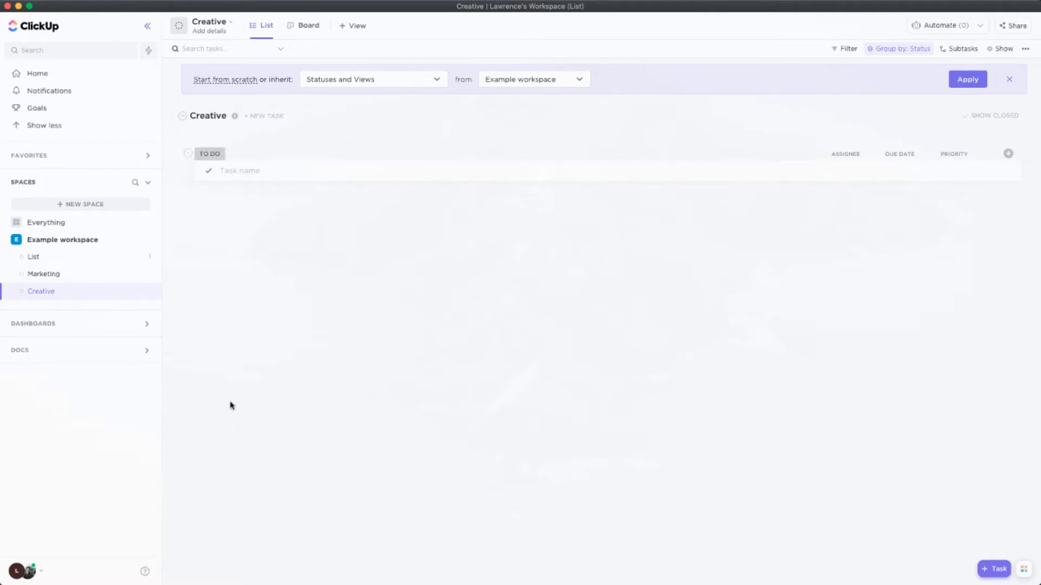
click(309, 26)
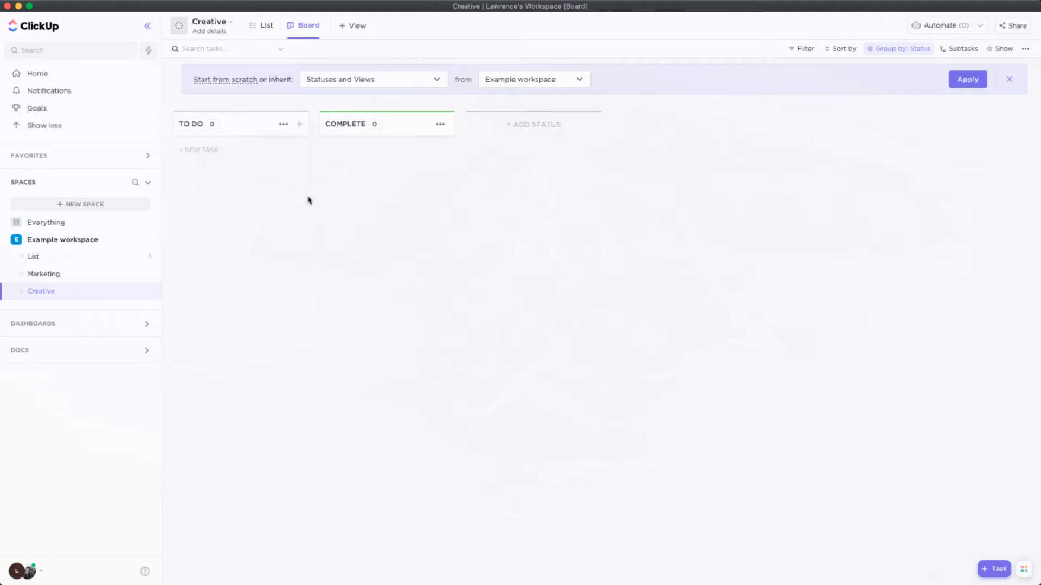
Start a new task named "Video project 1" and keep Creative as its list
click(209, 150)
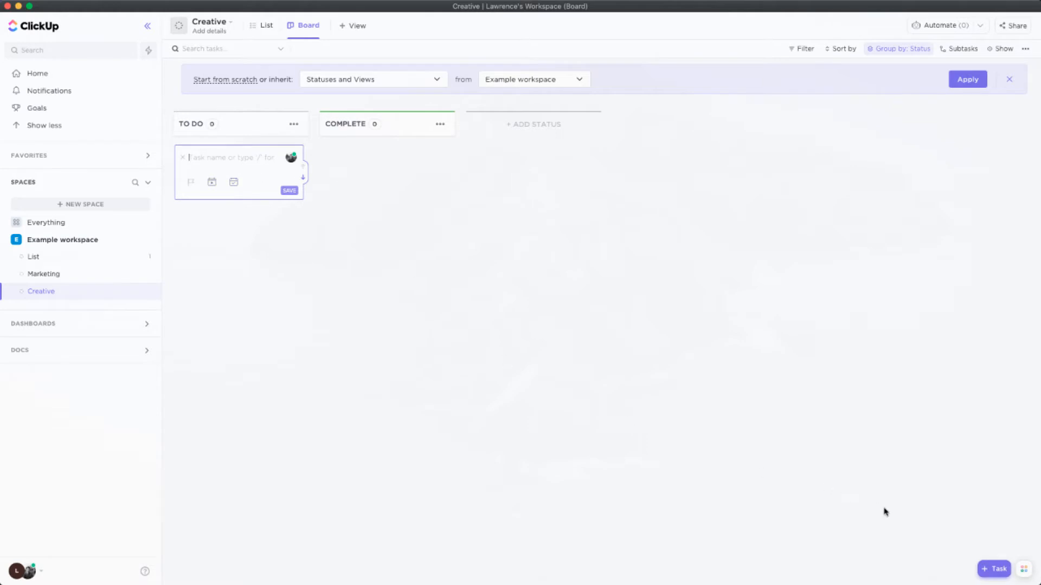
click(994, 569)
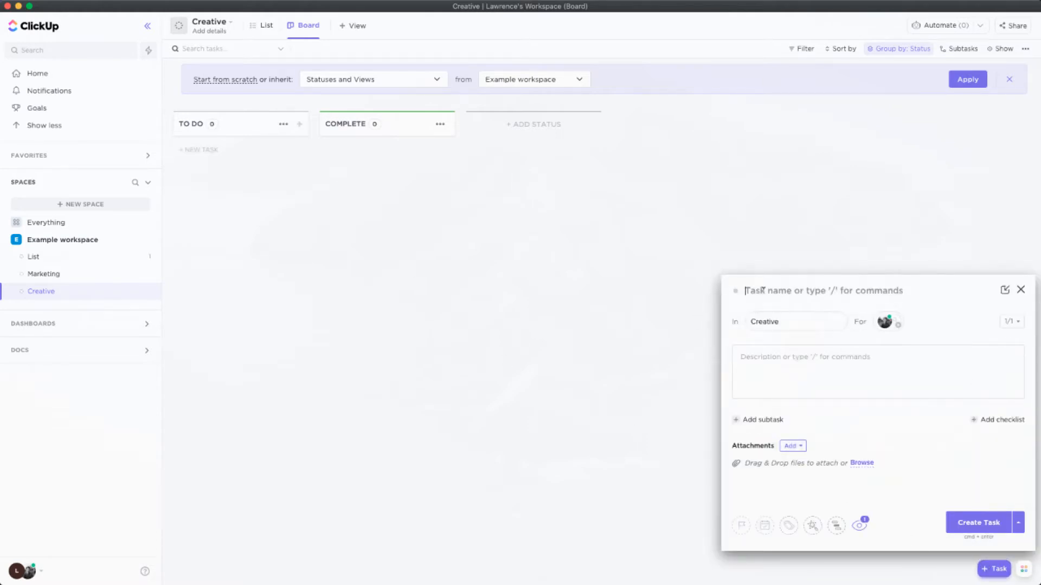
text(Video project 1)
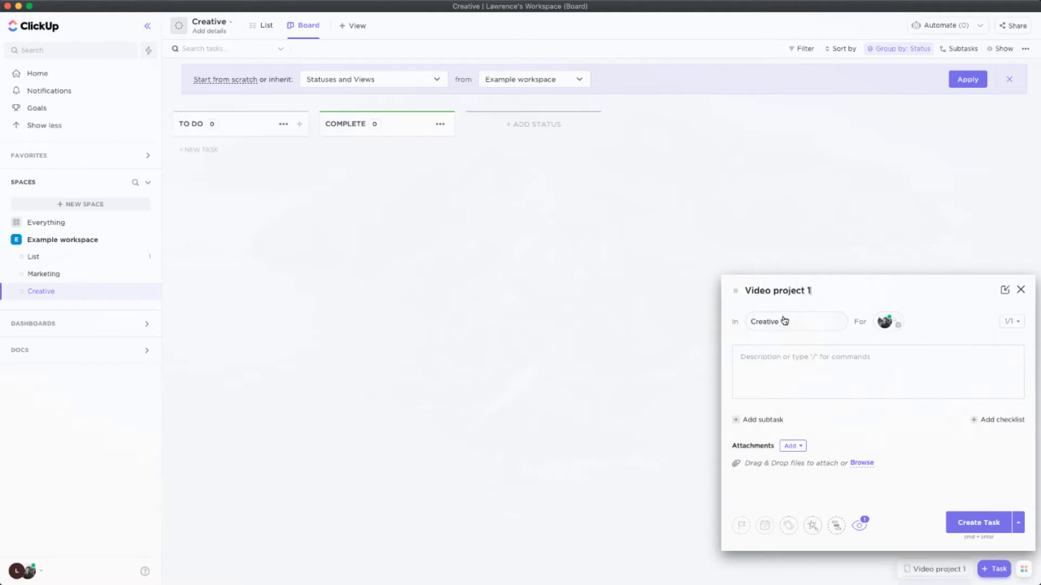
click(785, 324)
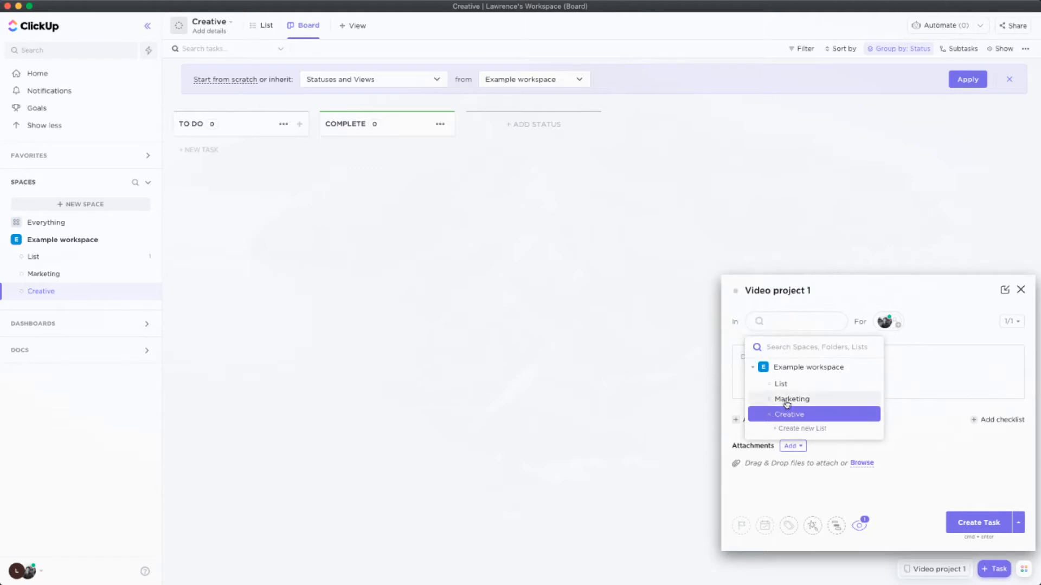
click(808, 327)
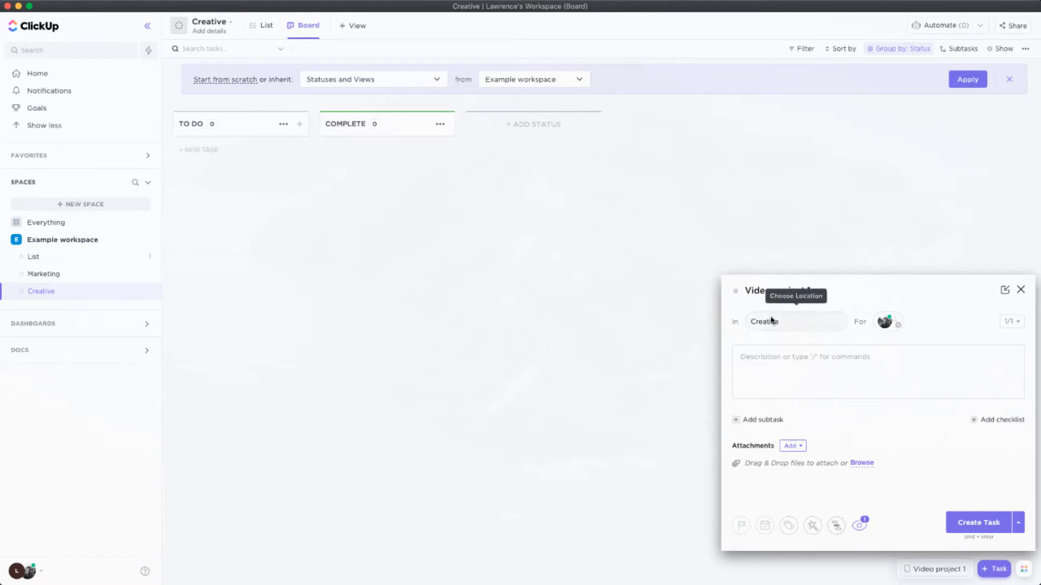
Search the task's assignees for a teammate by name, clear the search and keep the task assigned to Me
click(895, 326)
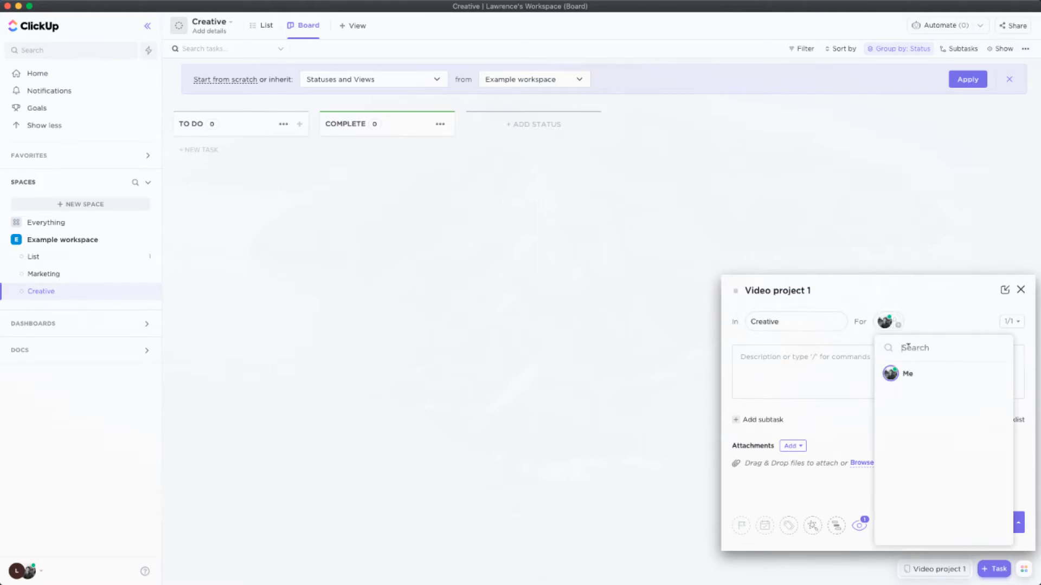
text(michaell)
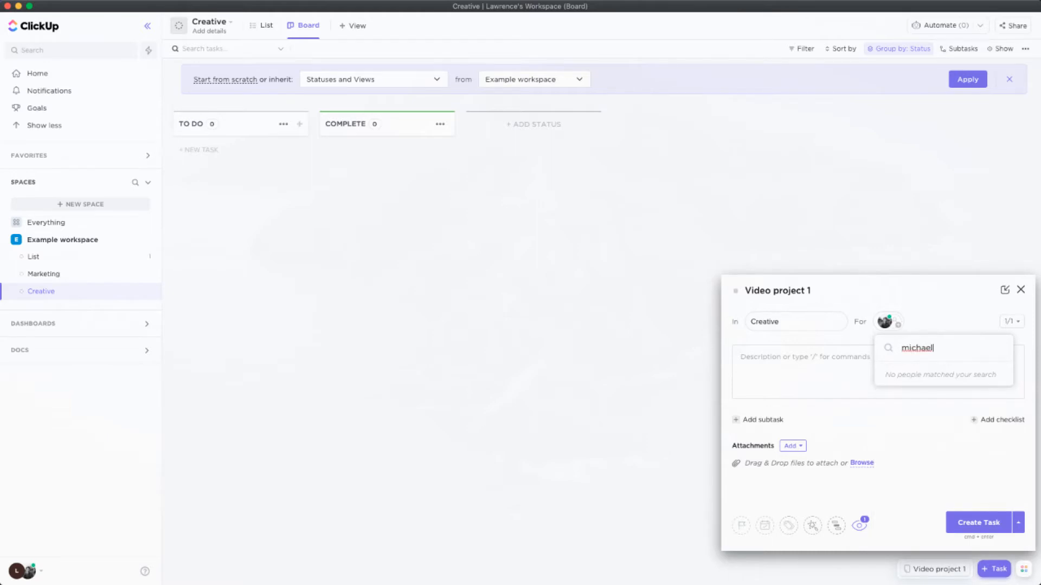
key(BackSpace)
key(BackSpace)
key(BackSpace)
key(BackSpace)
key(BackSpace)
key(BackSpace)
key(BackSpace)
key(BackSpace)
key(BackSpace)
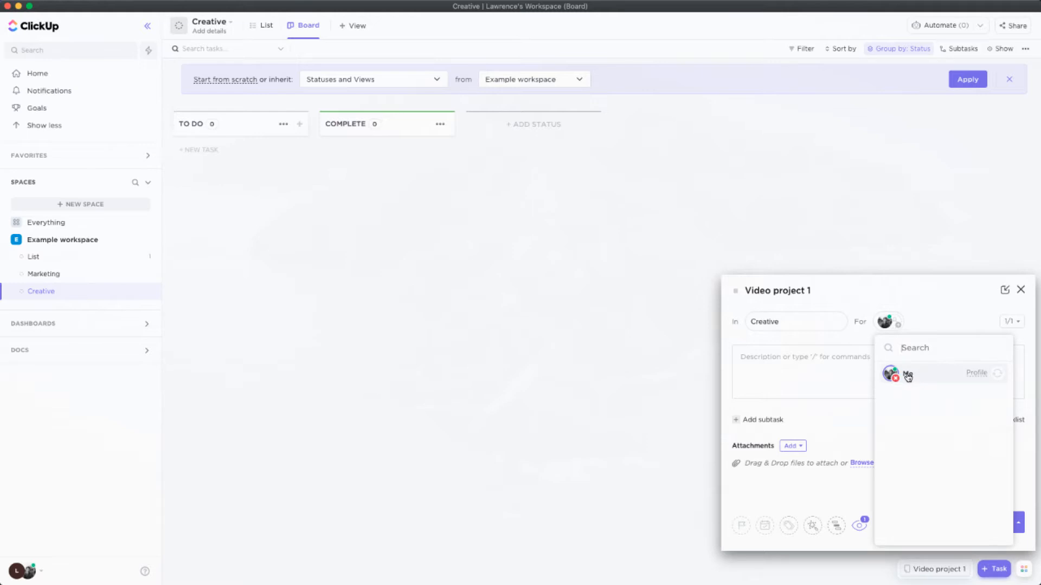
click(920, 378)
click(919, 378)
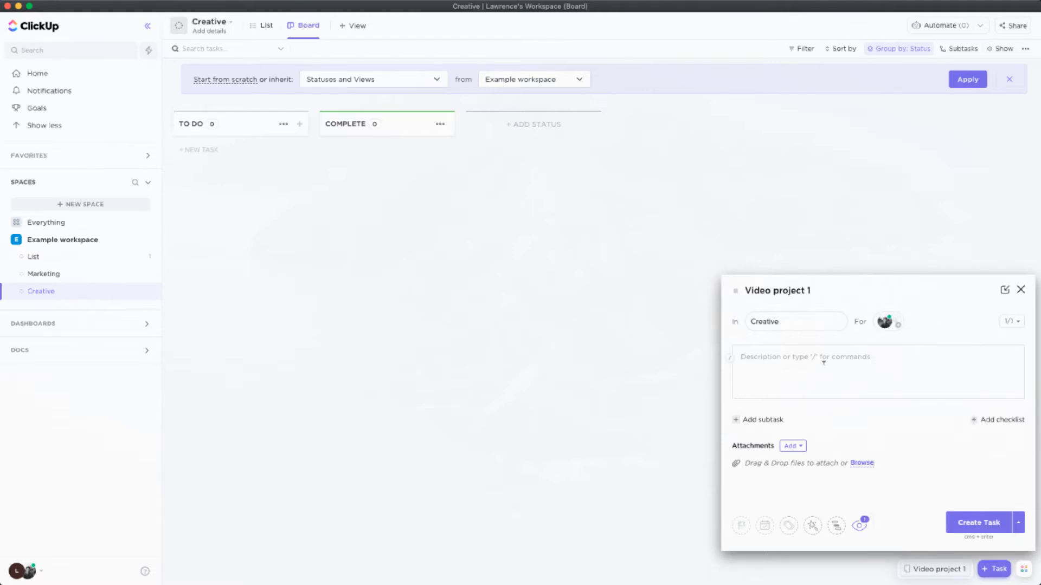
Enter "quick description of script editing and concepting" as the task description
text(quick description of scri)
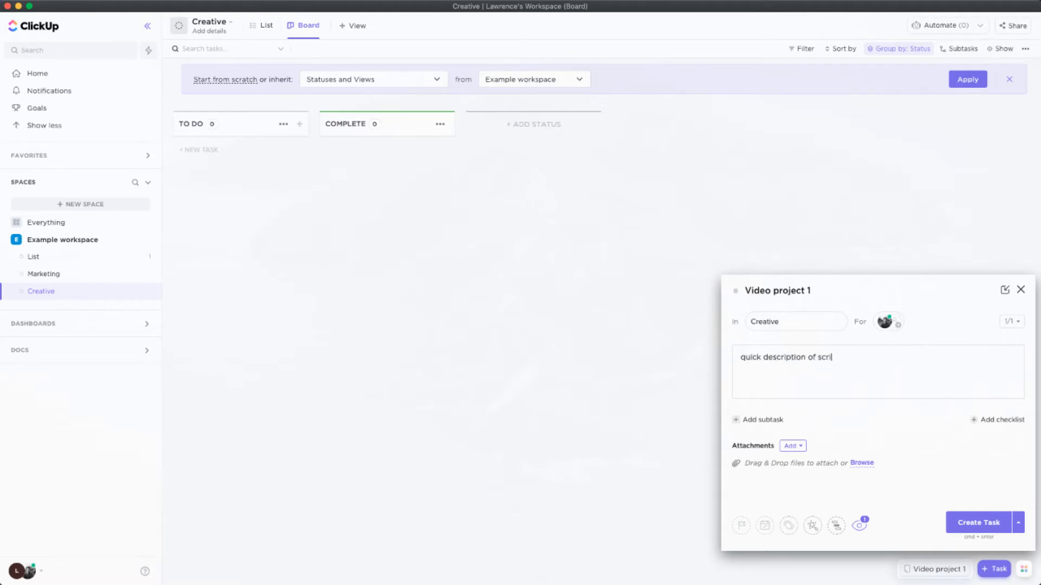
text(pt editing and concepting)
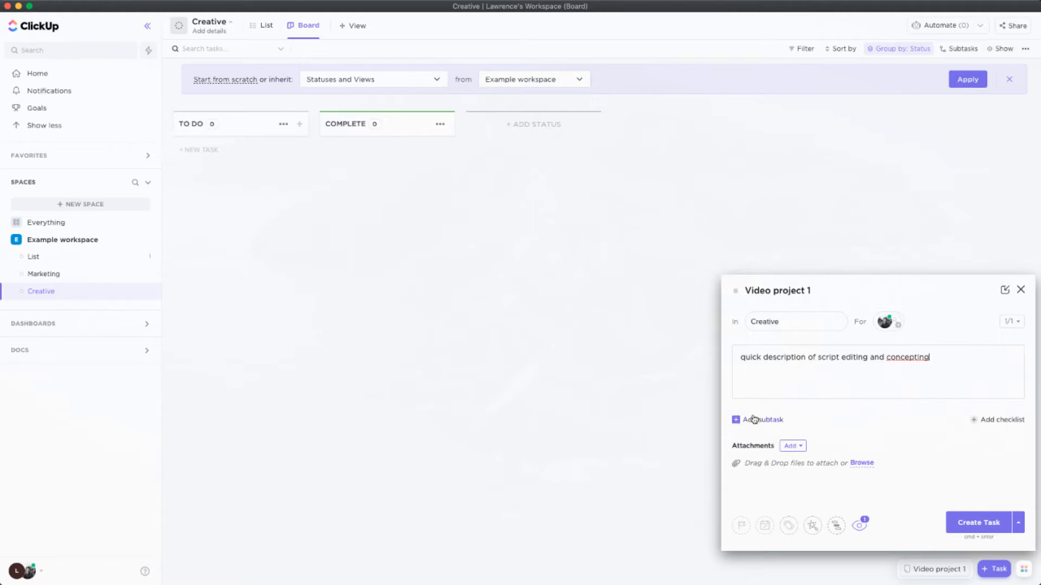
Add two subtasks to the task, "creative concept 1" and "creative concept 2"
click(752, 420)
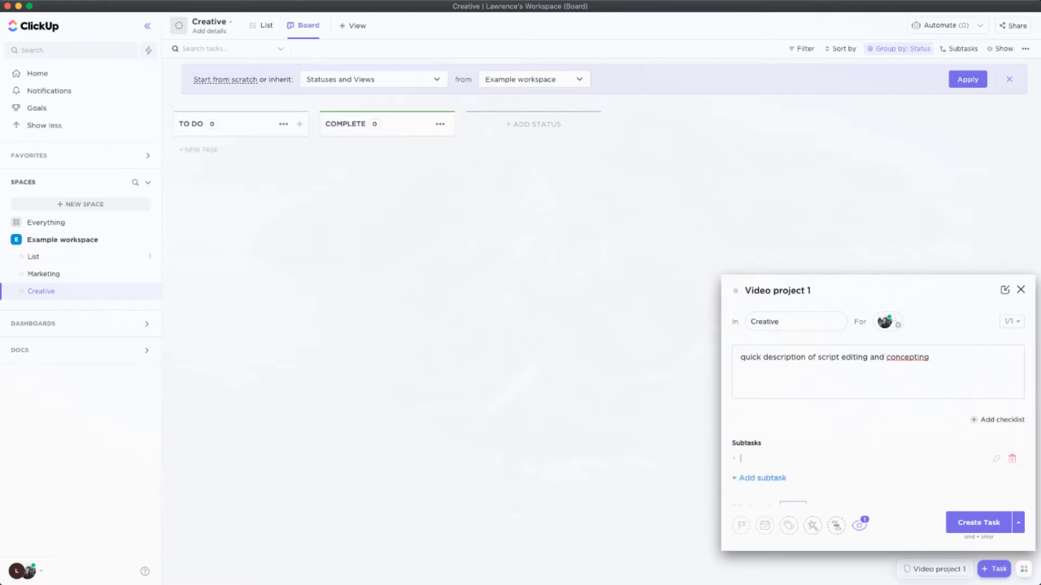
text(creative concept 1)
key(Return)
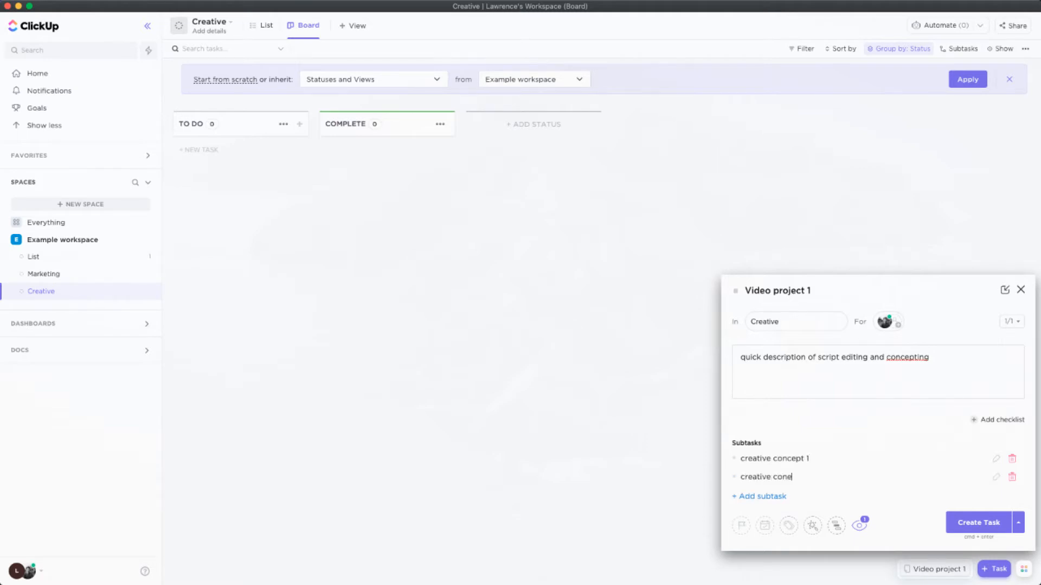
text(creative concept 2)
key(Return)
scroll(802, 444, down, 2)
click(821, 384)
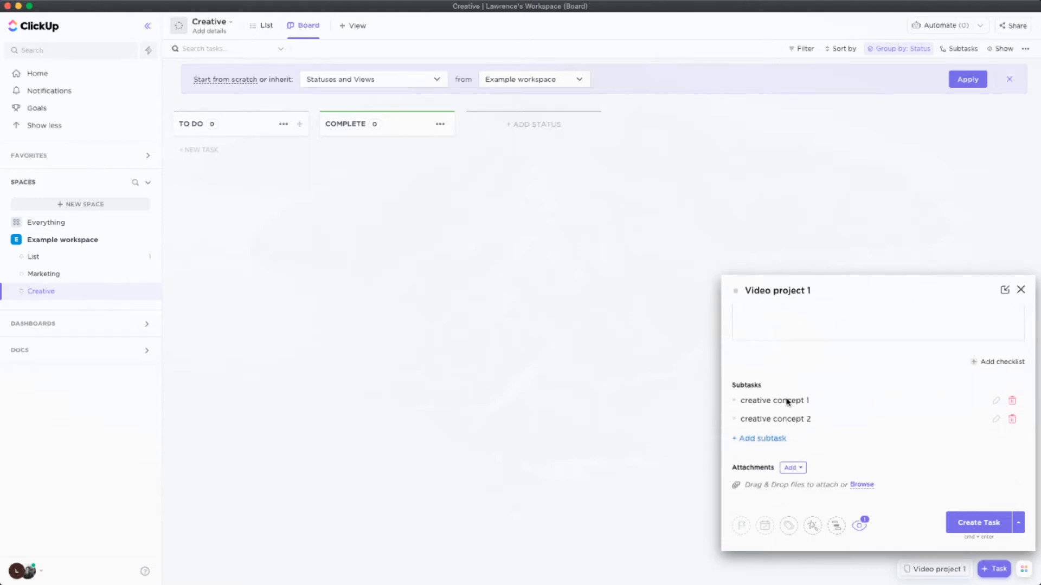
scroll(840, 397, up, 2)
scroll(830, 409, down, 2)
scroll(851, 403, up, 2)
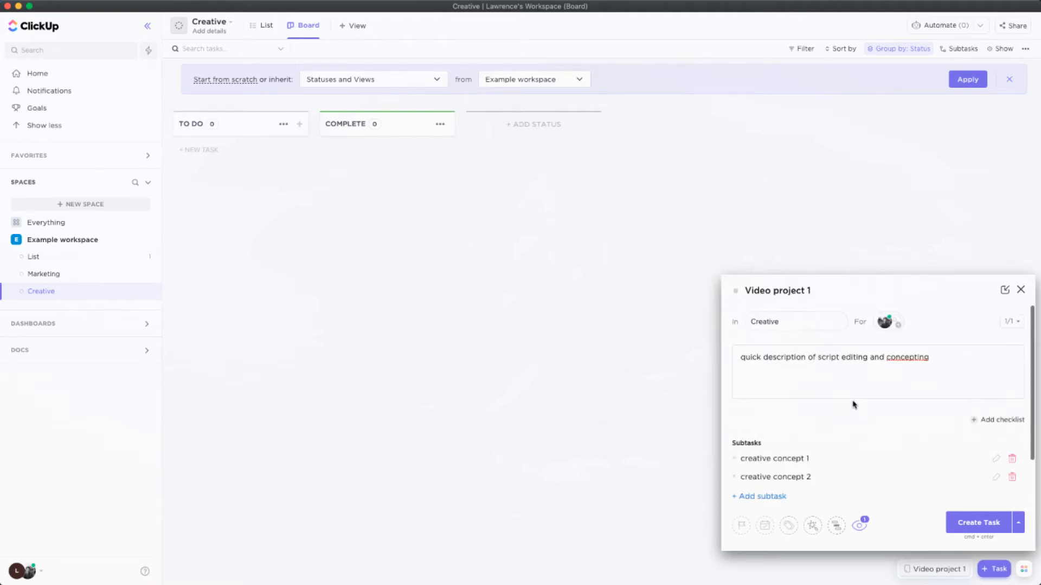
Give the task the light-blue priority flag and set its due date to August 11, 2021
scroll(852, 404, down, 2)
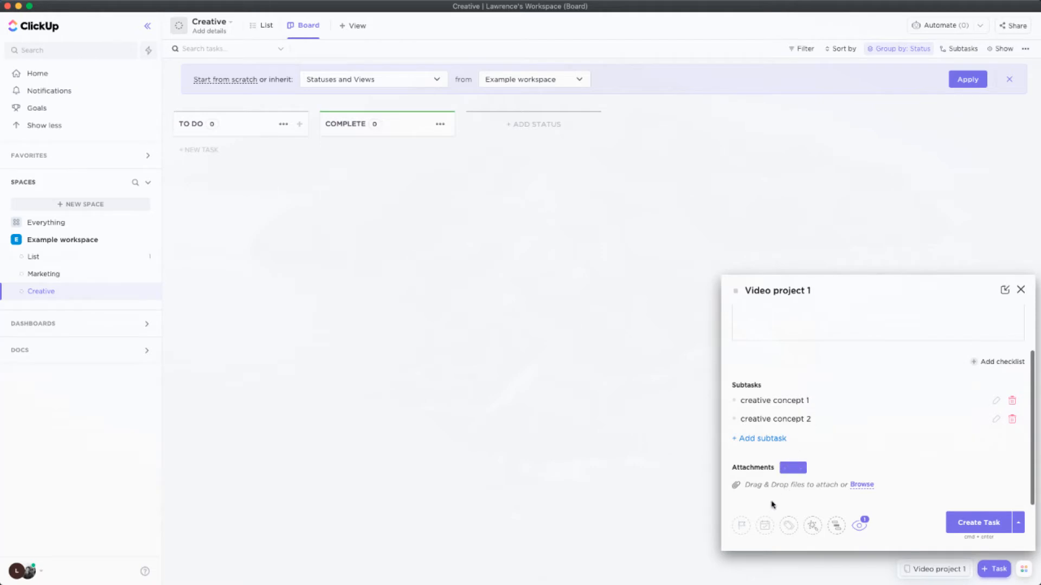
click(742, 530)
click(761, 524)
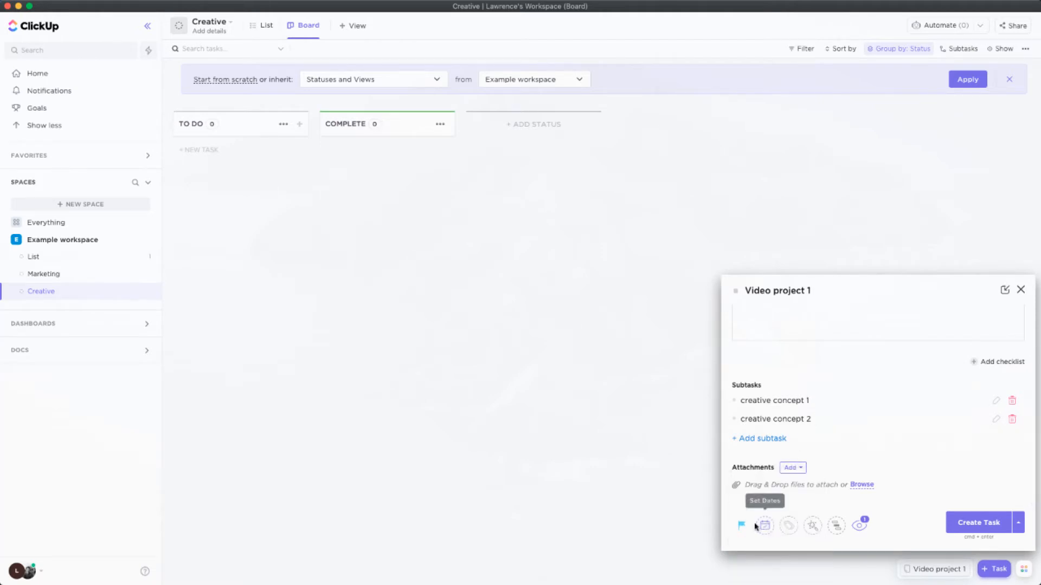
click(764, 530)
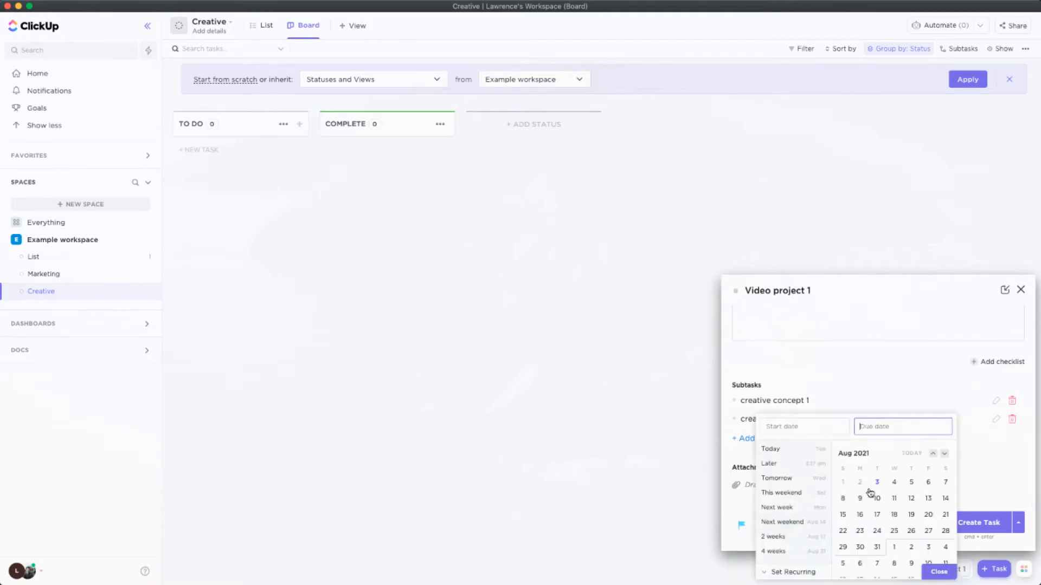
click(894, 498)
click(935, 569)
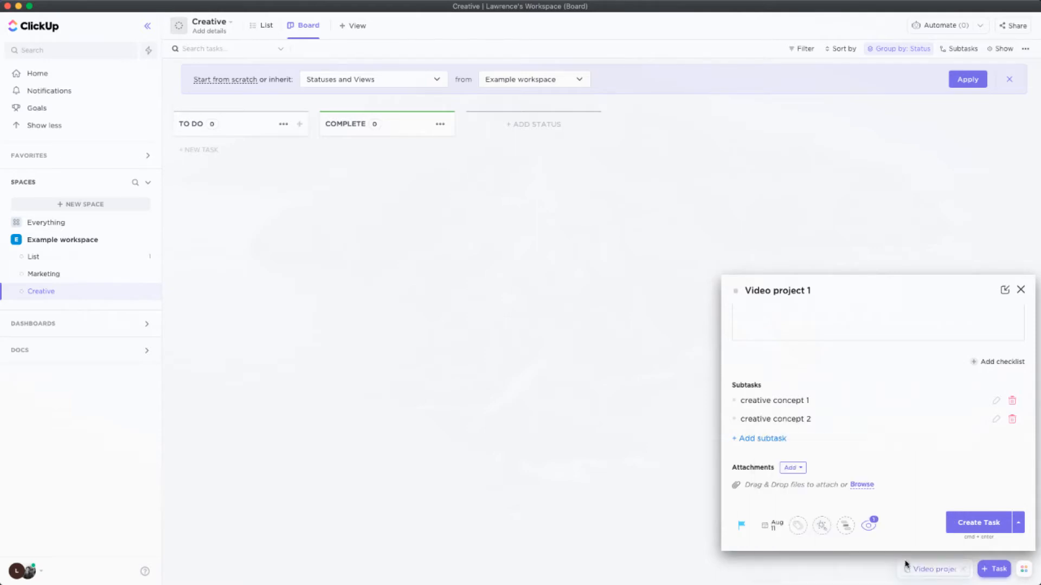
Create a new tag named "promo video" on the task
click(798, 530)
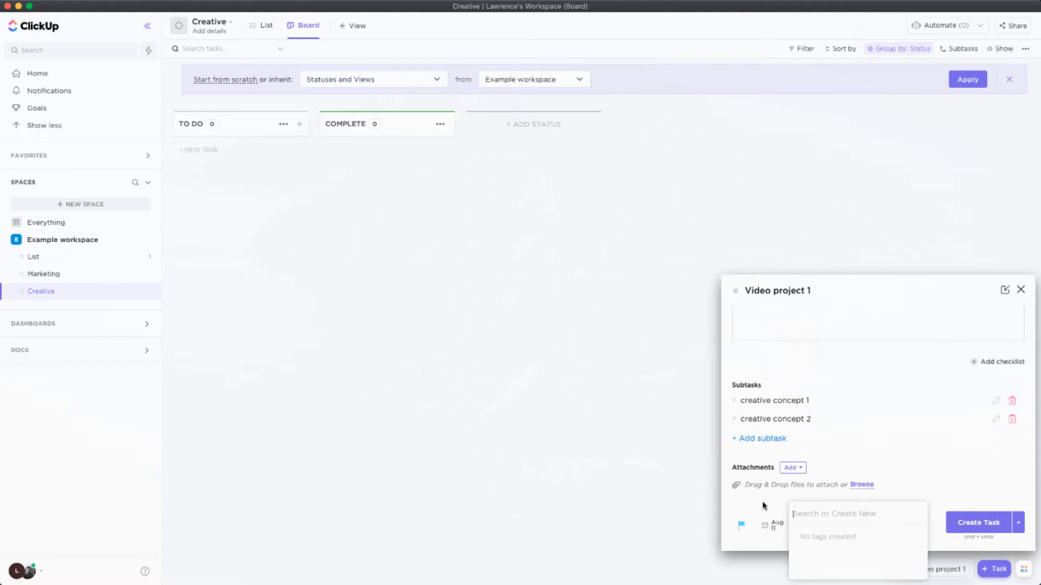
text(promo video)
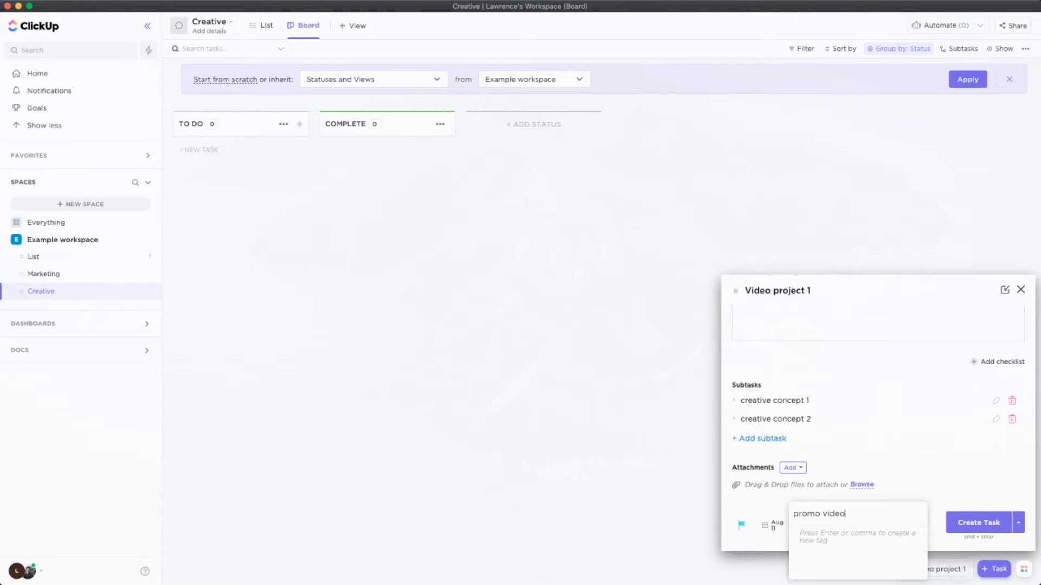
key(Return)
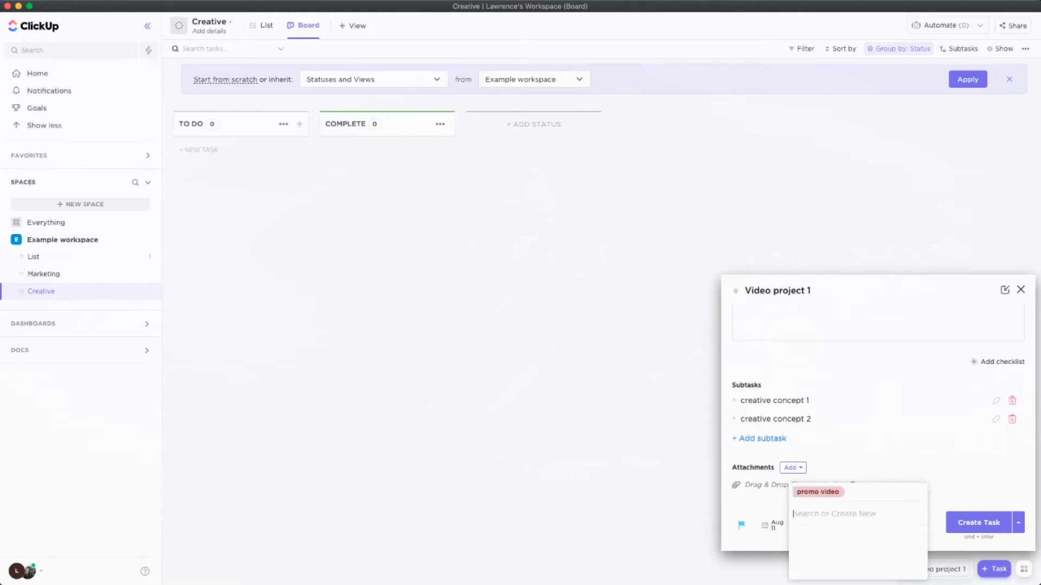
Finish tagging, create the Video project 1 task, and open it from the board
click(769, 503)
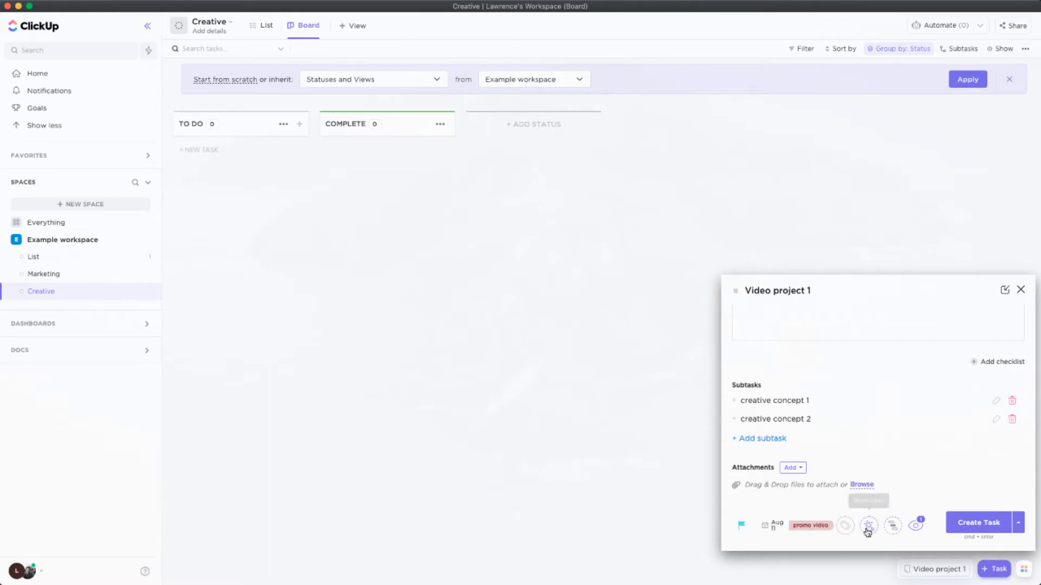
click(979, 528)
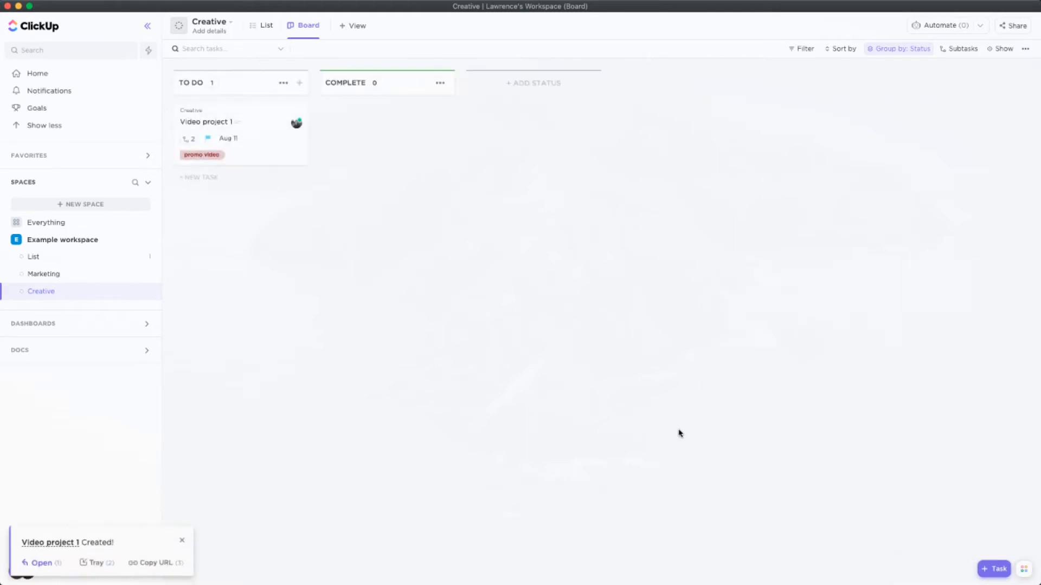
click(258, 147)
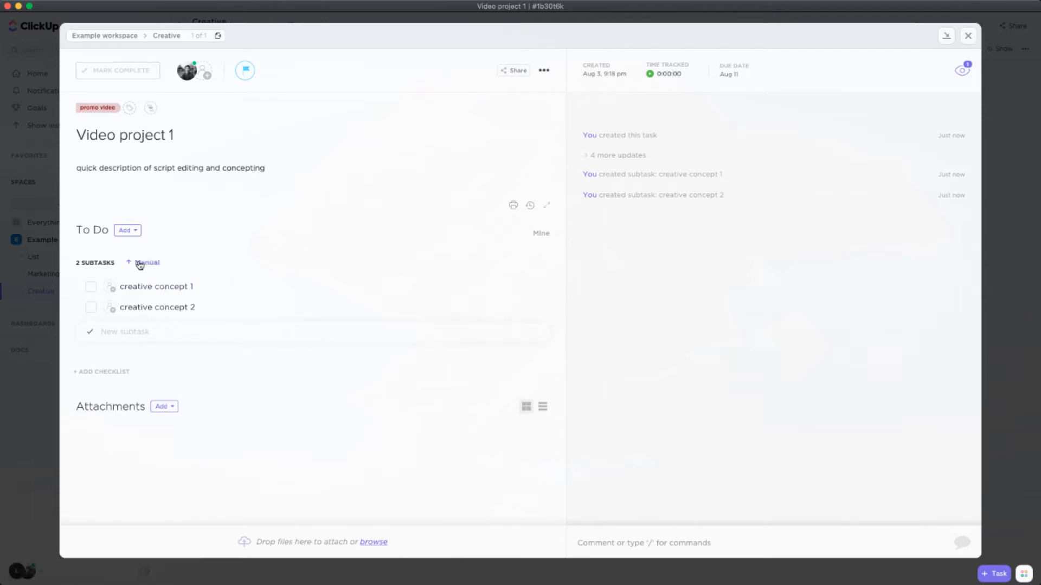
Assign the subtasks "creative concept 1" and "creative concept 2" to Me
click(110, 288)
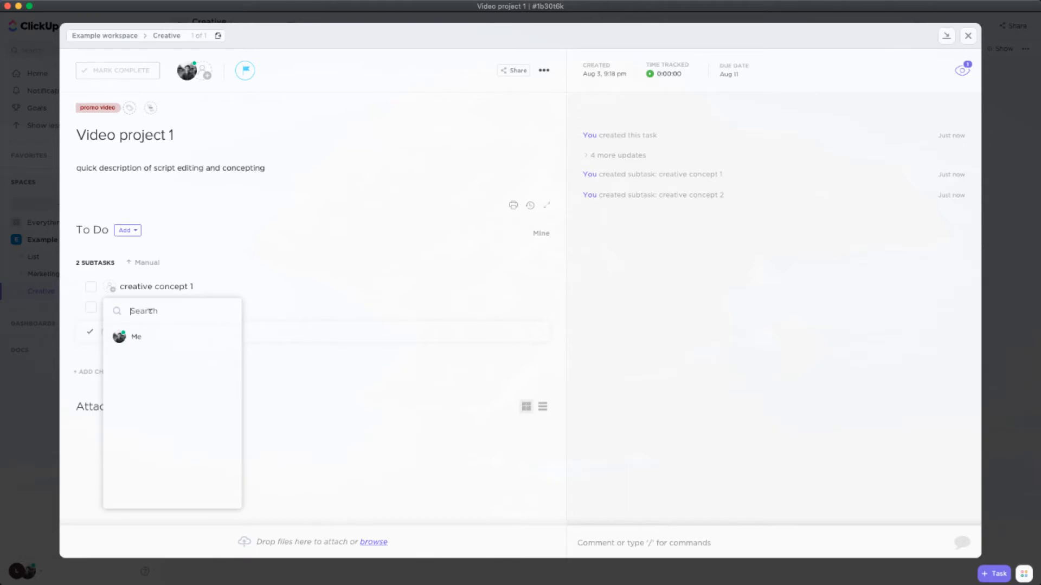
text(me)
click(161, 339)
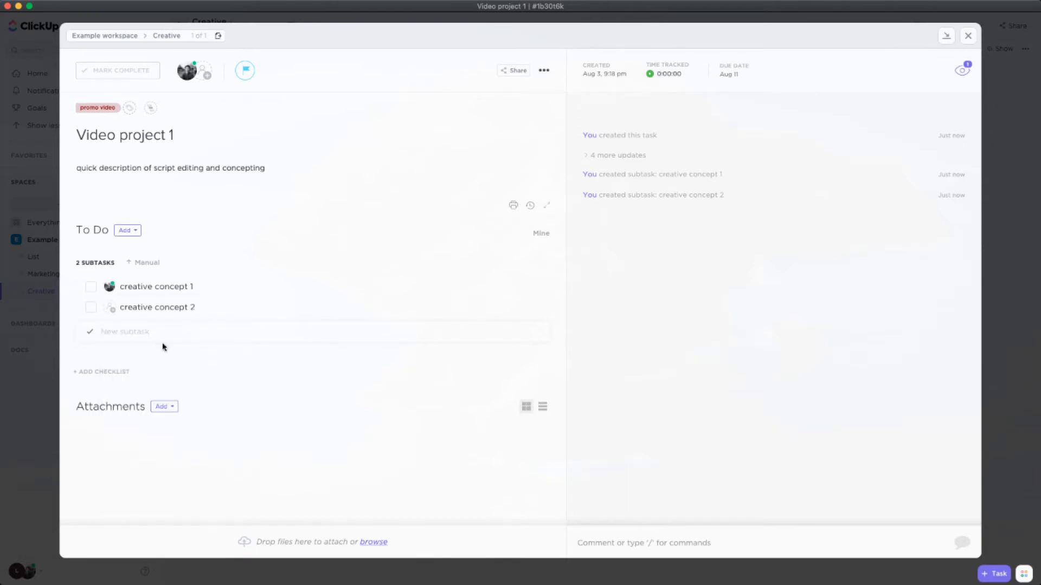
click(110, 311)
click(132, 358)
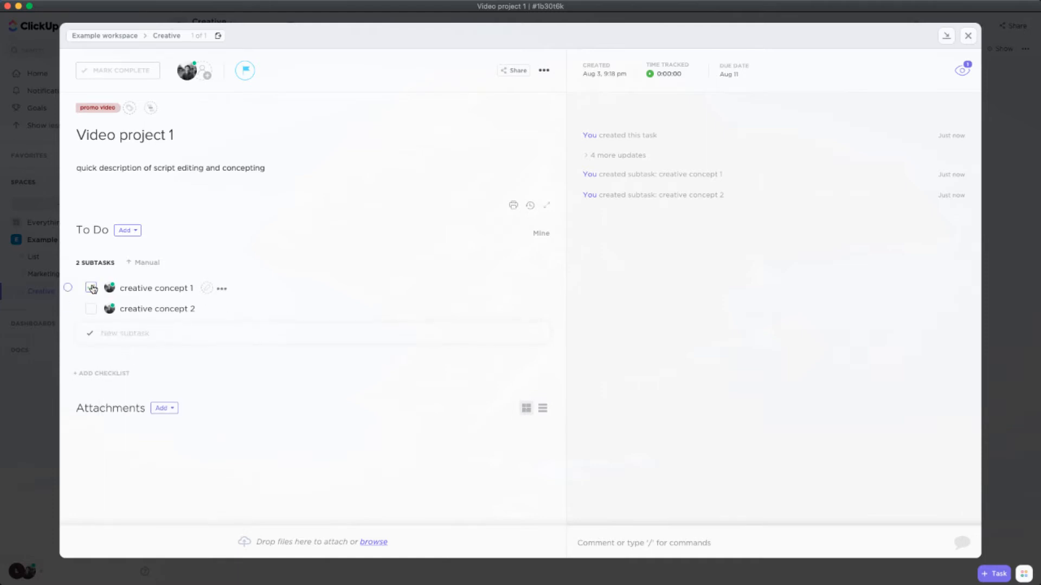
Set the due date of the "creative concept 1" subtask to August 4, 2021
click(223, 291)
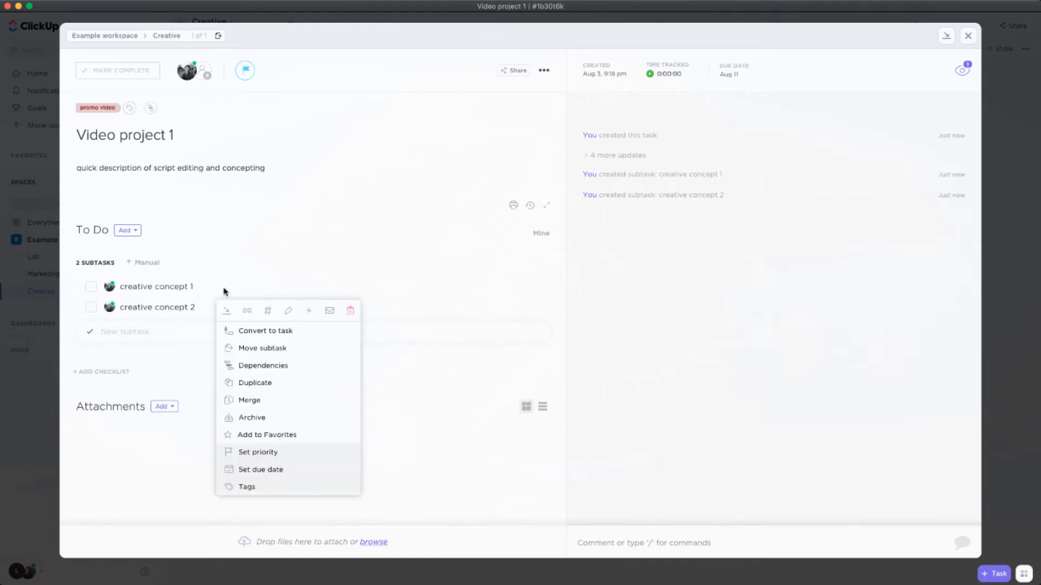
click(251, 287)
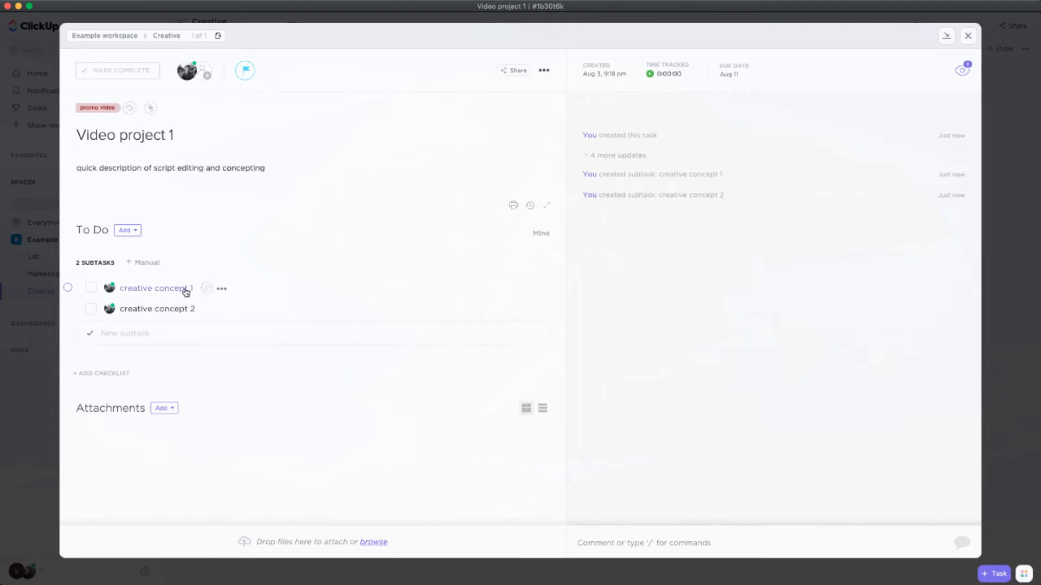
click(222, 290)
click(68, 288)
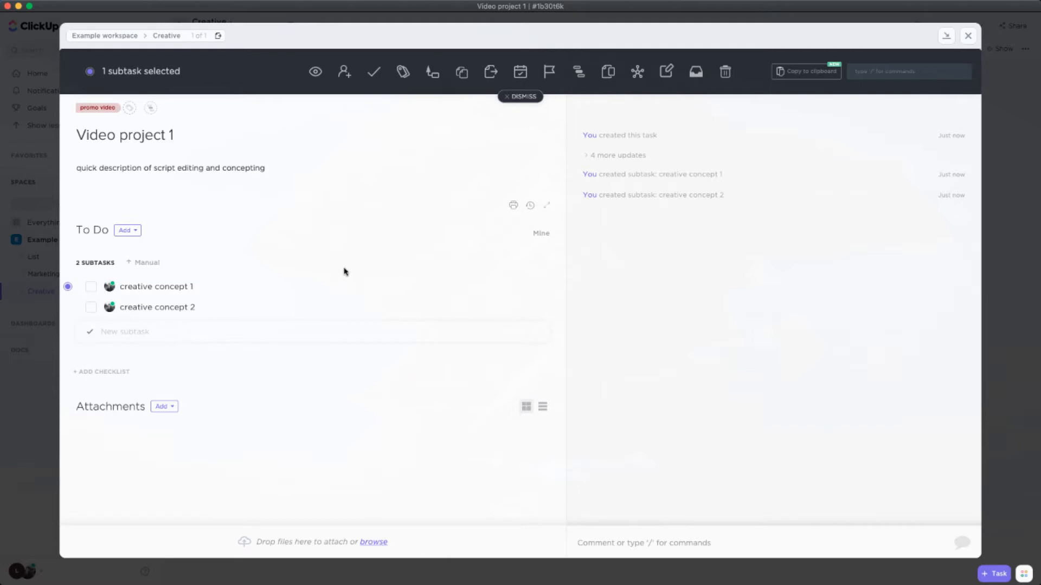
click(521, 71)
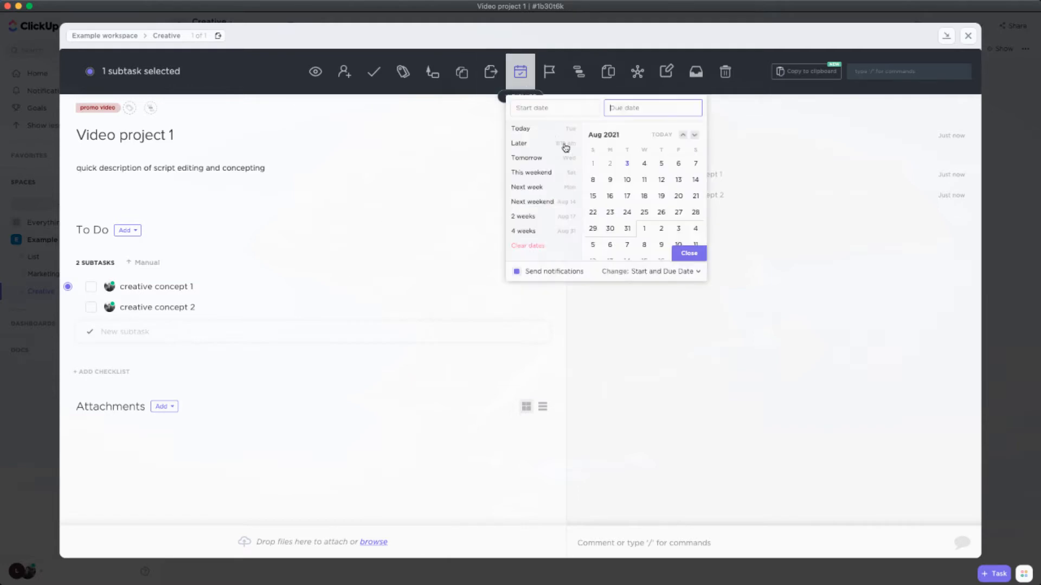
click(644, 179)
click(643, 164)
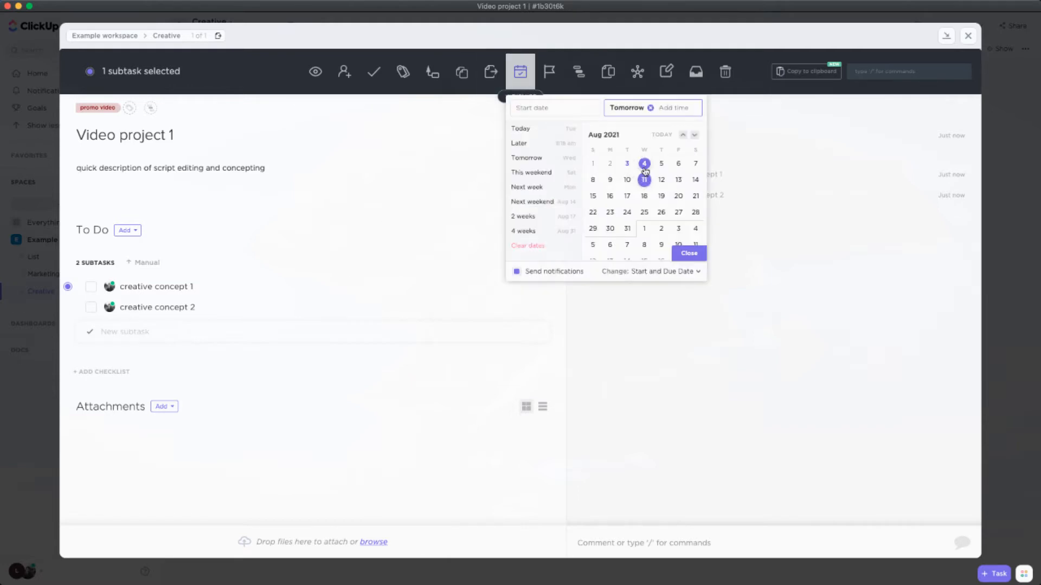
click(684, 254)
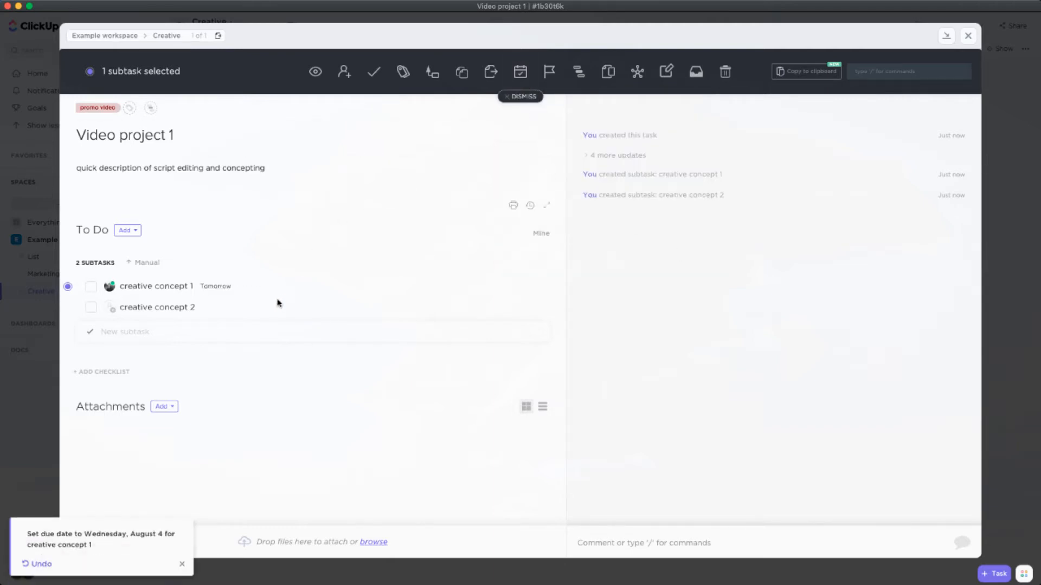
click(522, 98)
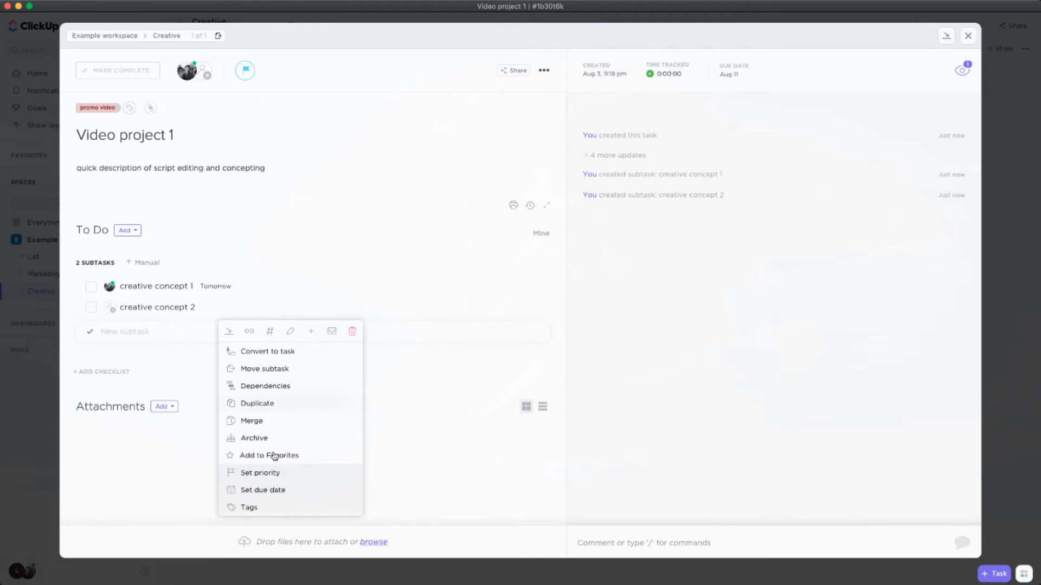
Set the due date of the "creative concept 2" subtask to August 12, 2021
click(266, 490)
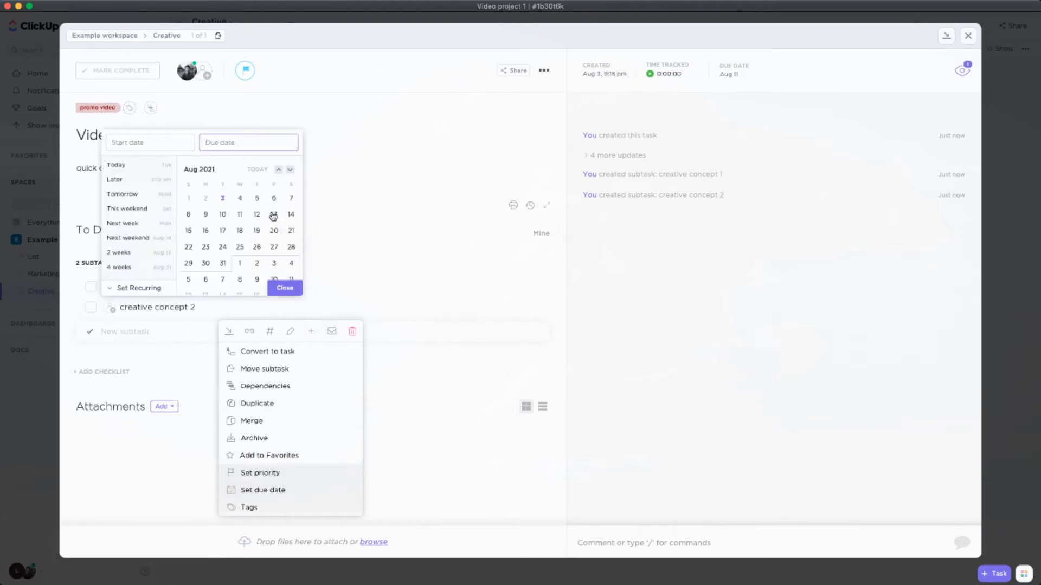
click(257, 214)
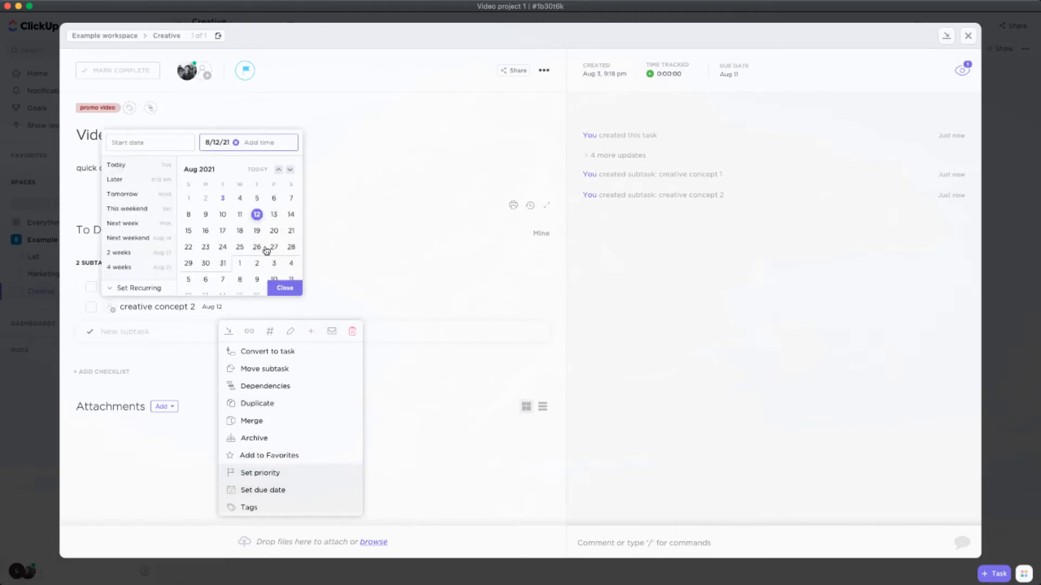
click(281, 290)
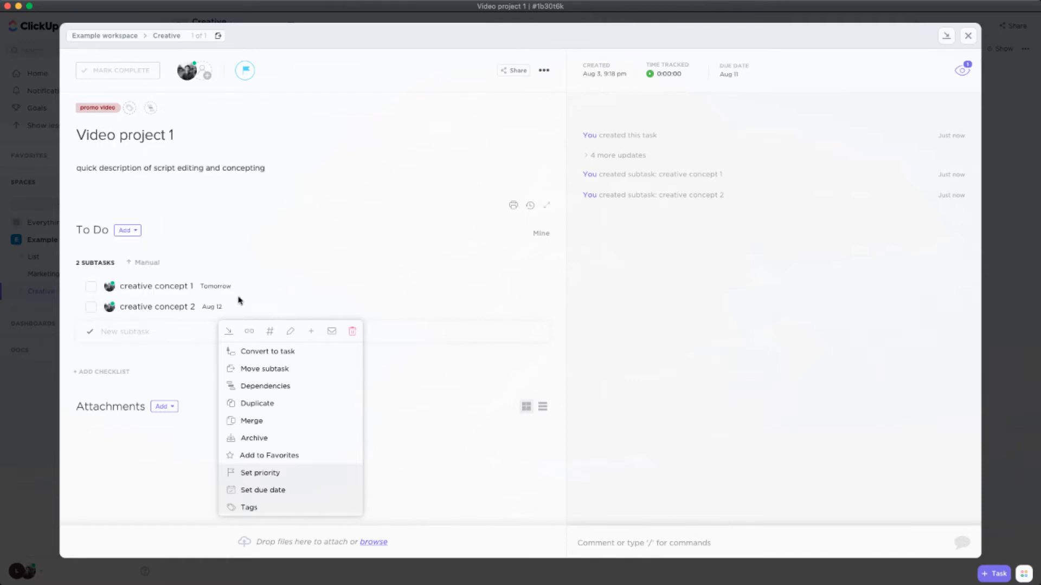
Give "creative concept 2" Urgent priority and set its due date to August 5, 2021
click(264, 475)
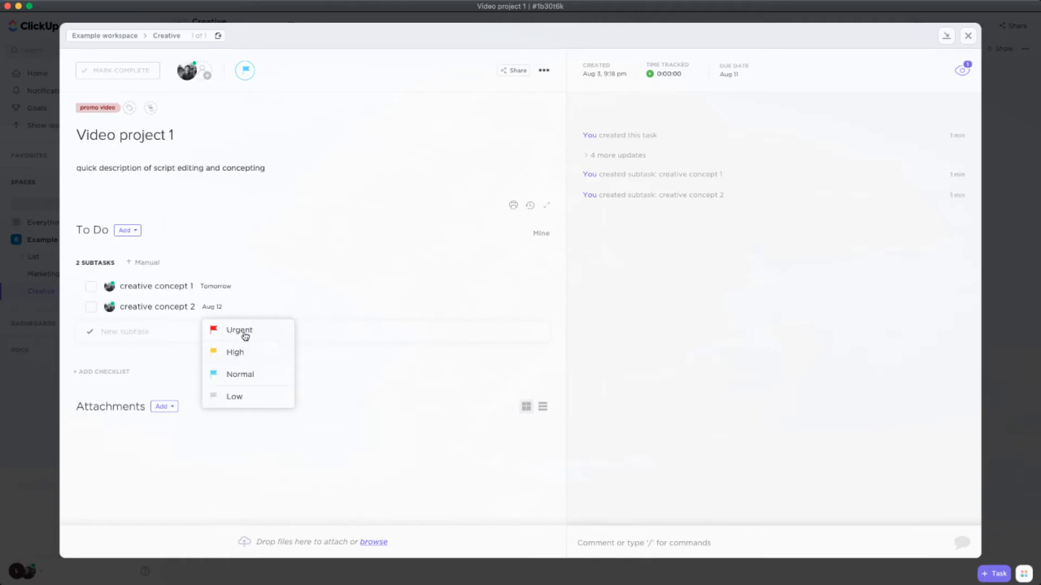
click(242, 330)
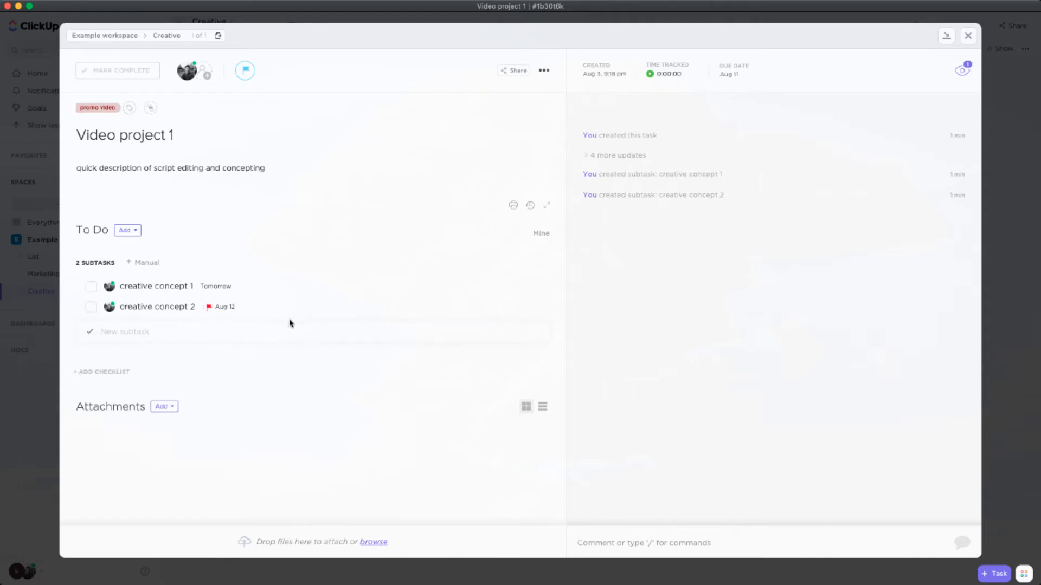
click(223, 310)
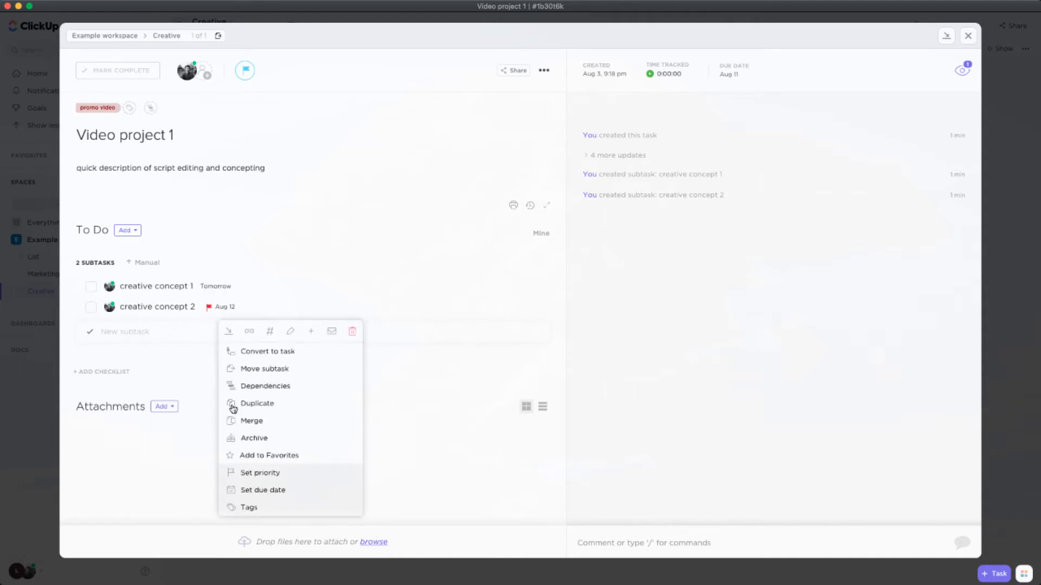
click(265, 491)
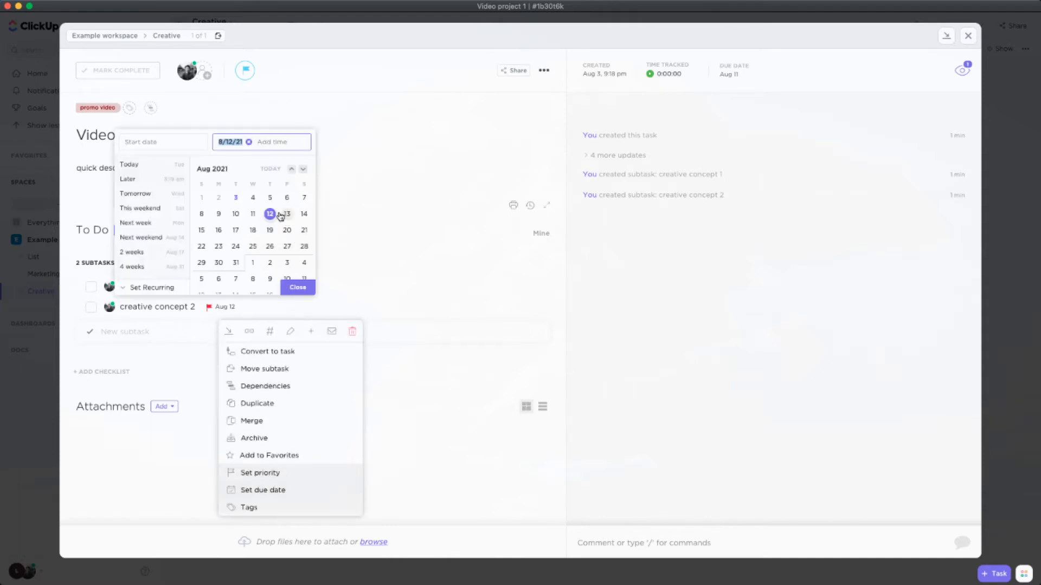
click(269, 198)
click(297, 288)
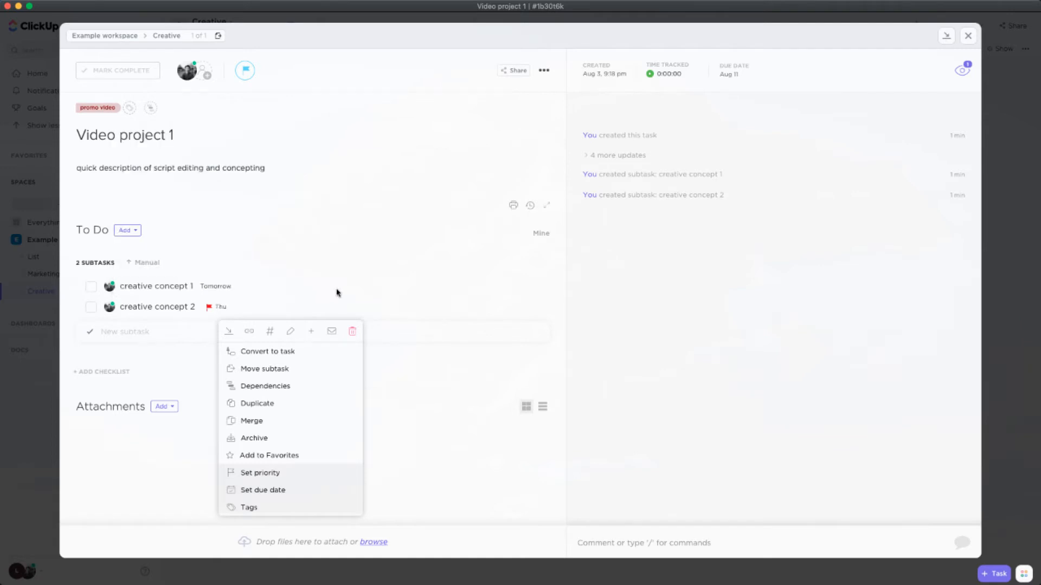
click(352, 288)
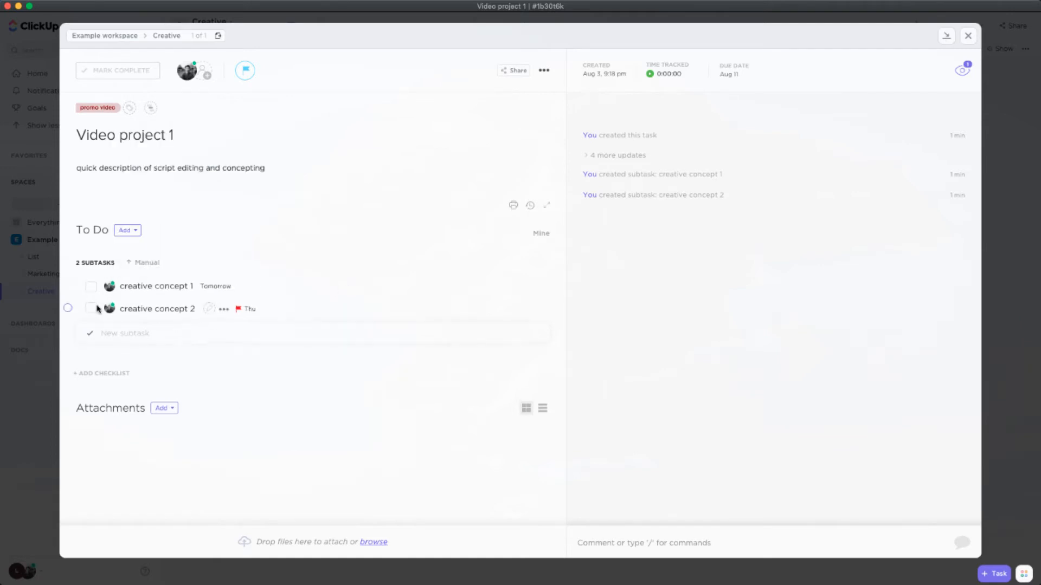
Select both subtasks, view the bulk priority and date options, and deselect "creative concept 1"
click(67, 288)
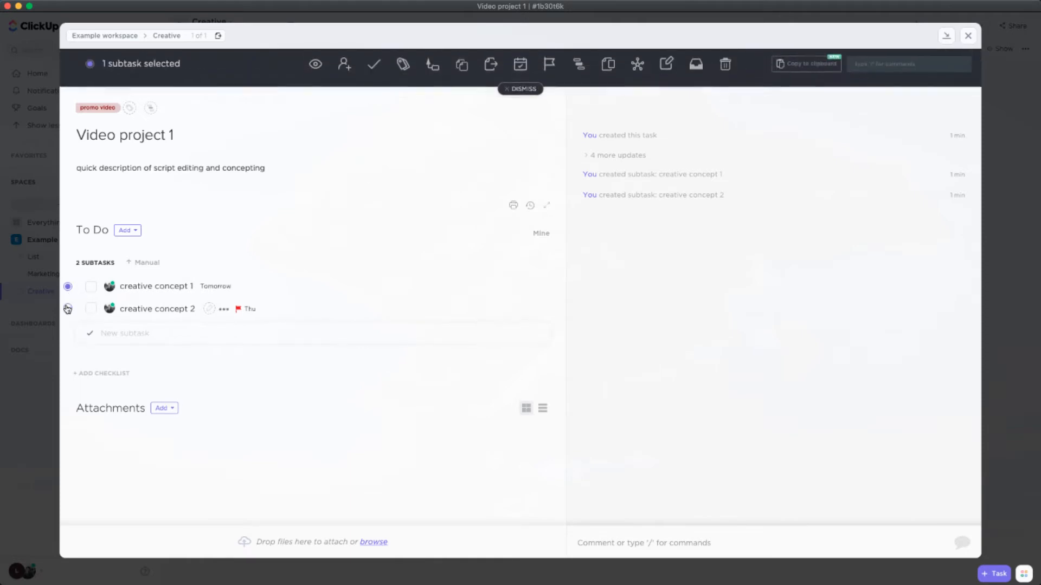
click(67, 306)
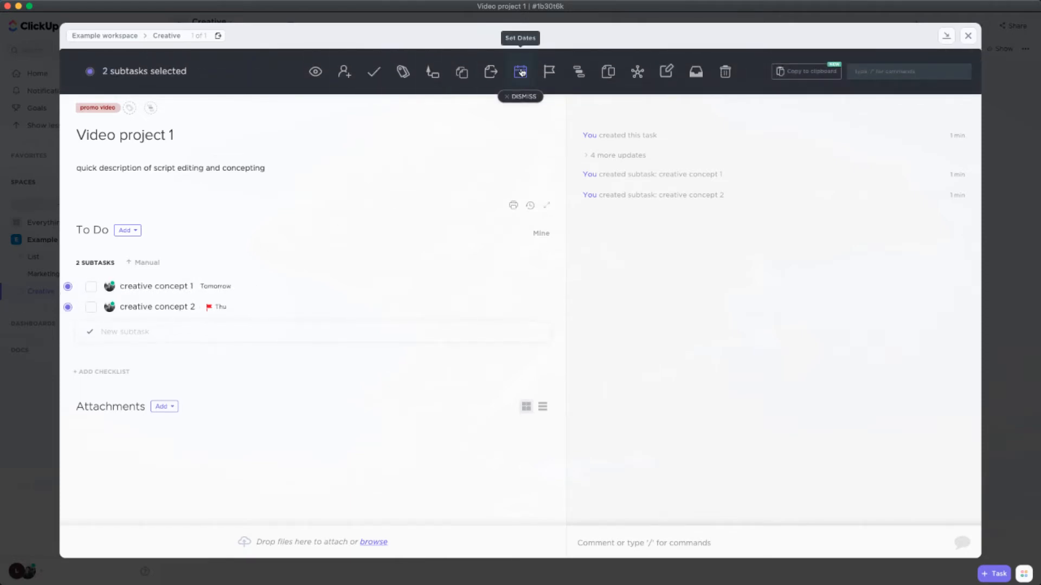
click(549, 72)
click(521, 72)
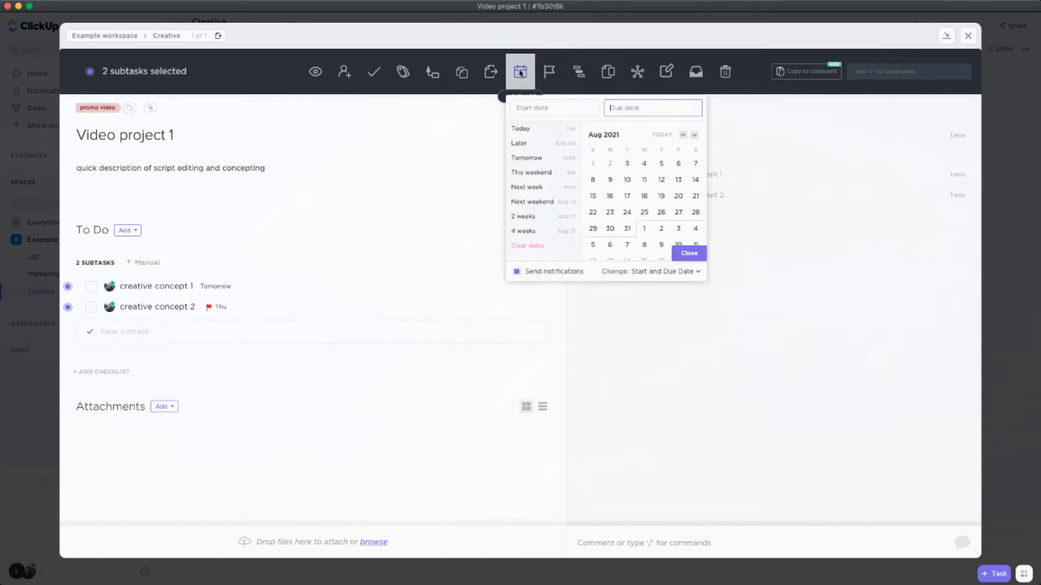
click(520, 72)
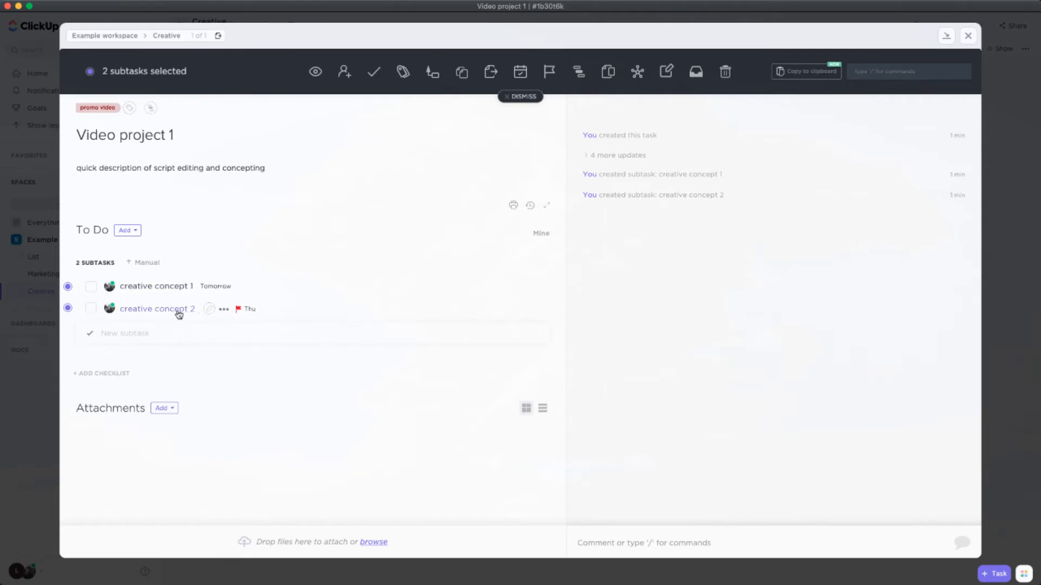
click(68, 286)
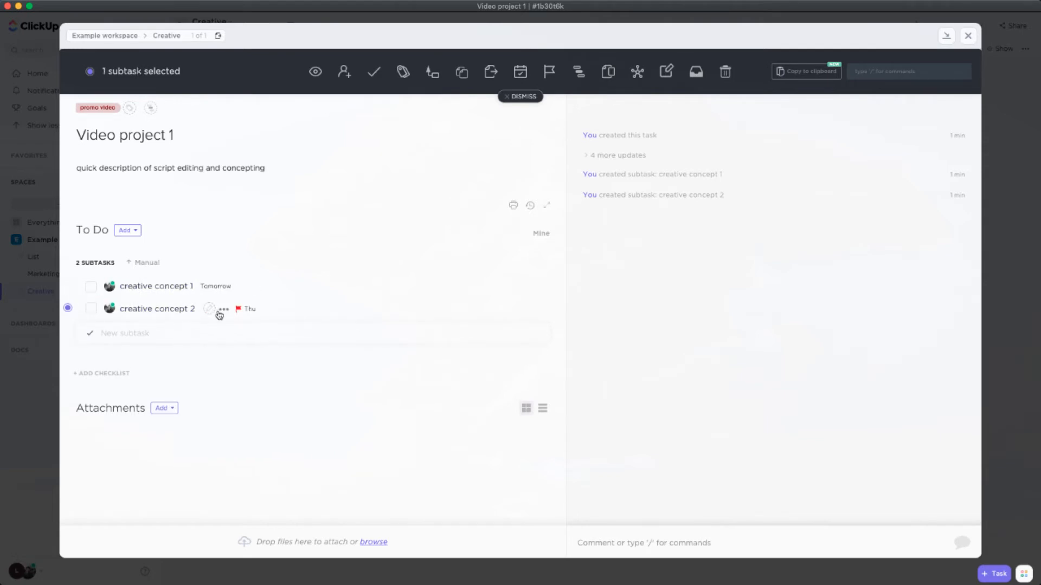
Add a dependency making "creative concept 2" wait on "creative concept 1", and clear the subtask selection
click(223, 310)
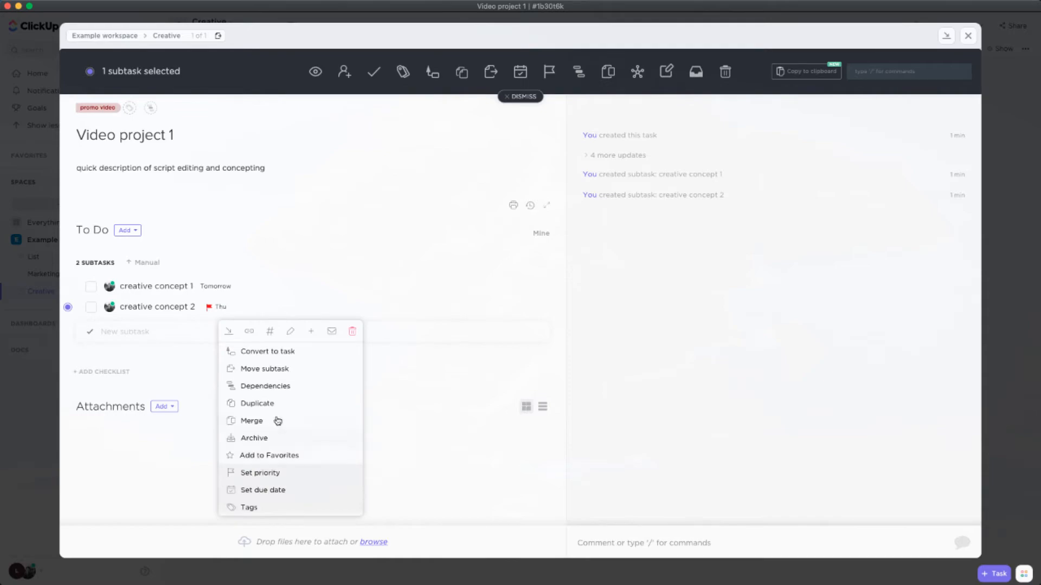
click(280, 386)
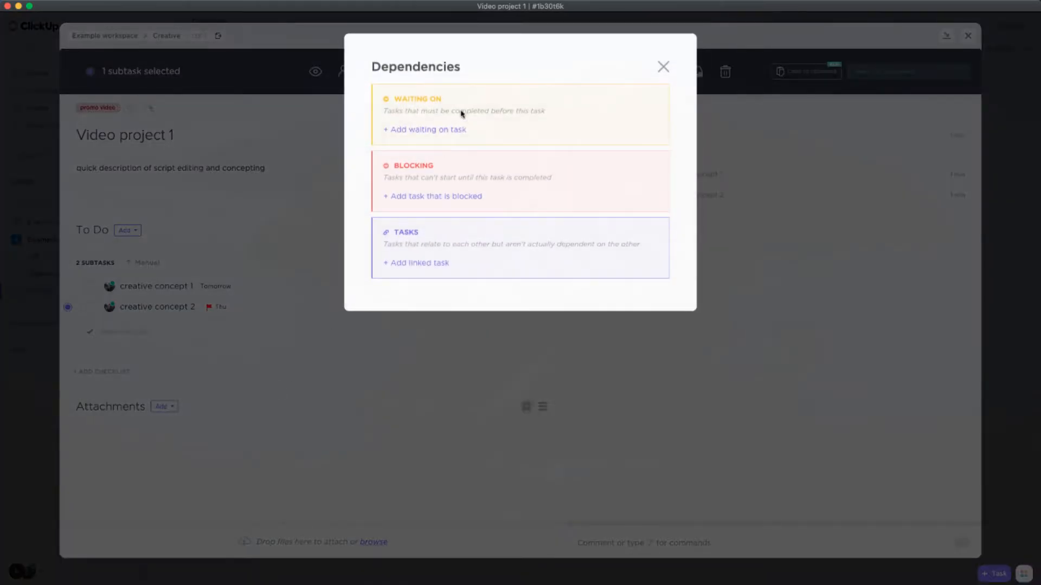
click(448, 130)
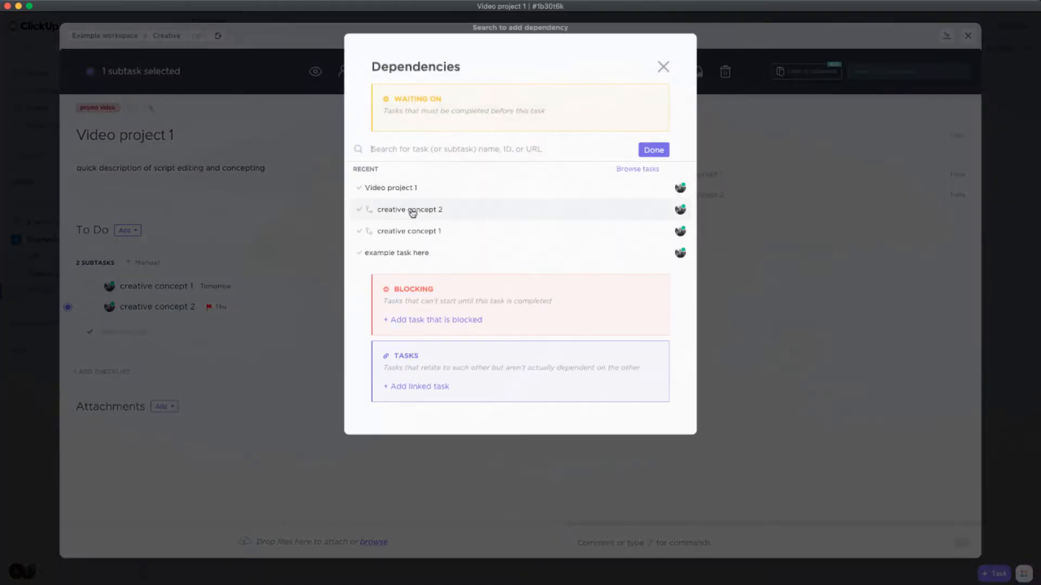
click(407, 231)
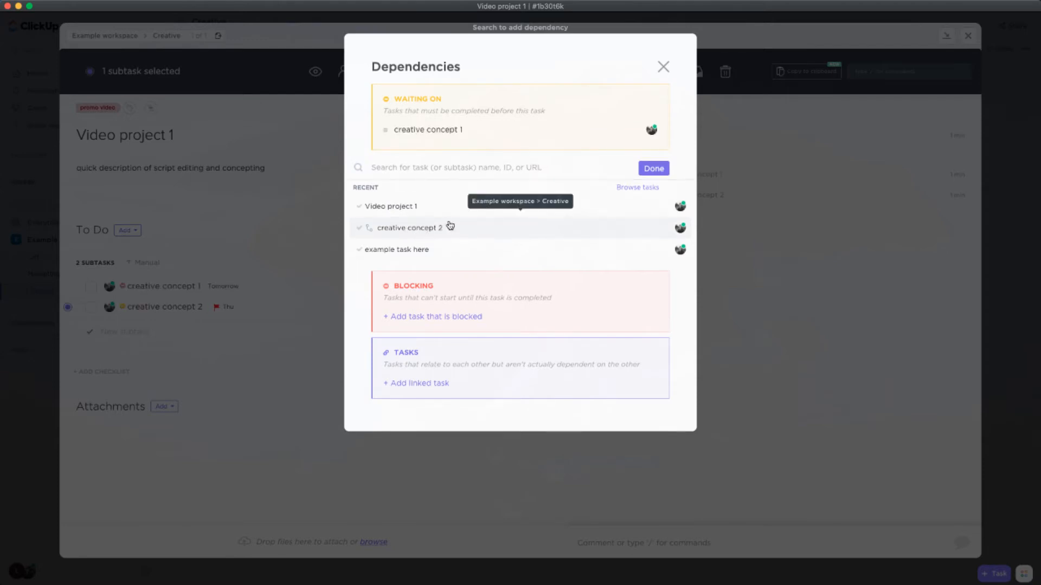
click(654, 168)
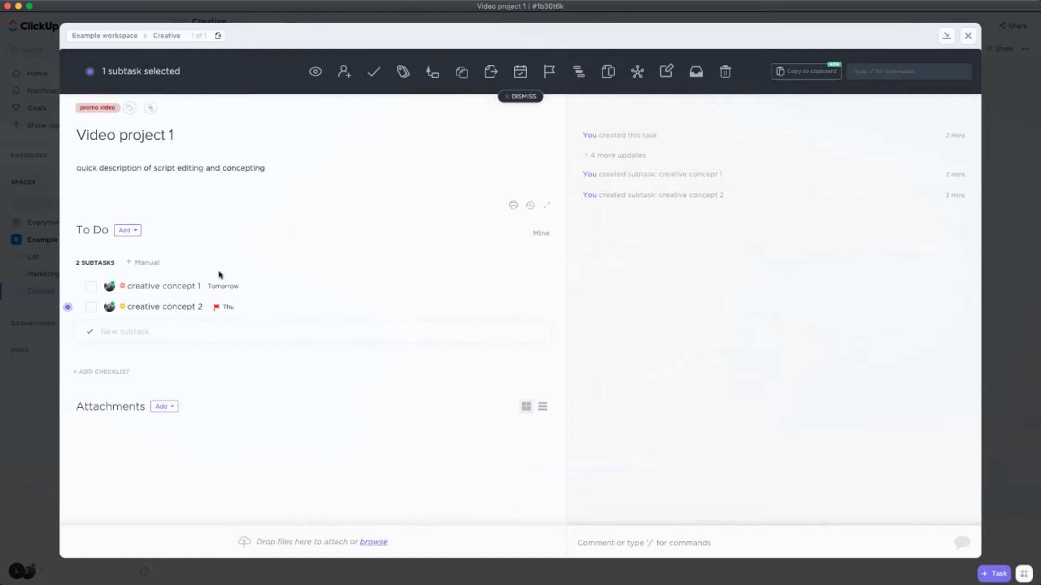
click(534, 97)
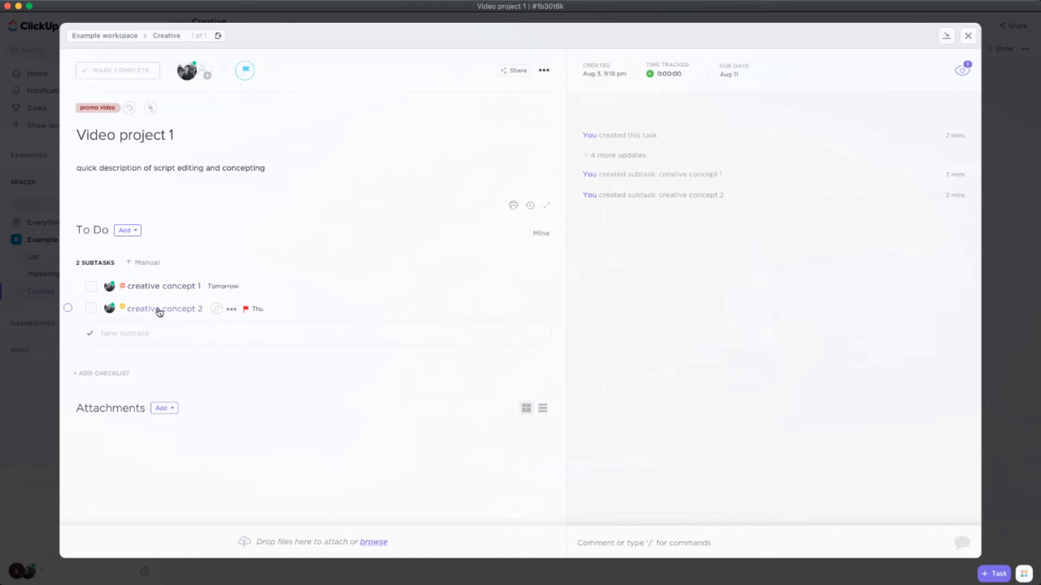
View the details of the "creative concept 1" subtask and return to the Creative board
click(164, 292)
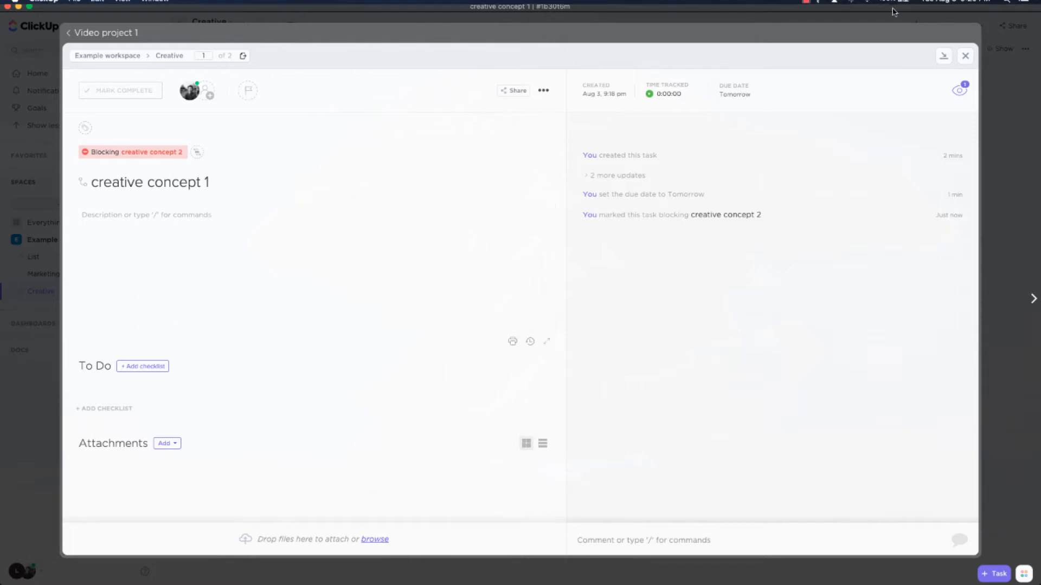
click(966, 56)
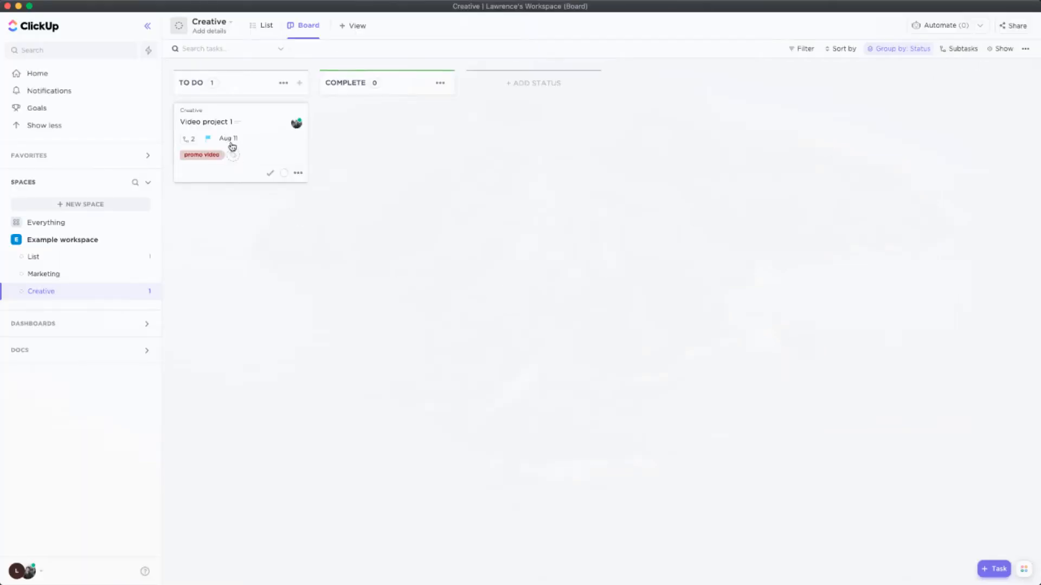
Review upcoming work on the Home page, view the "creative concept 2" subtask and go to its parent task "Video project 1"
click(51, 92)
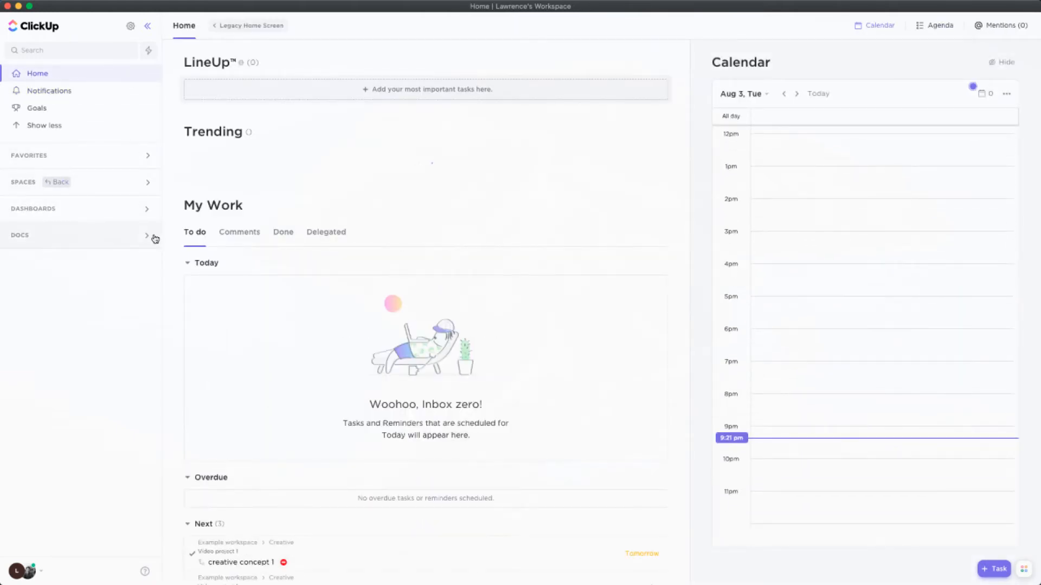
scroll(282, 324, down, 3)
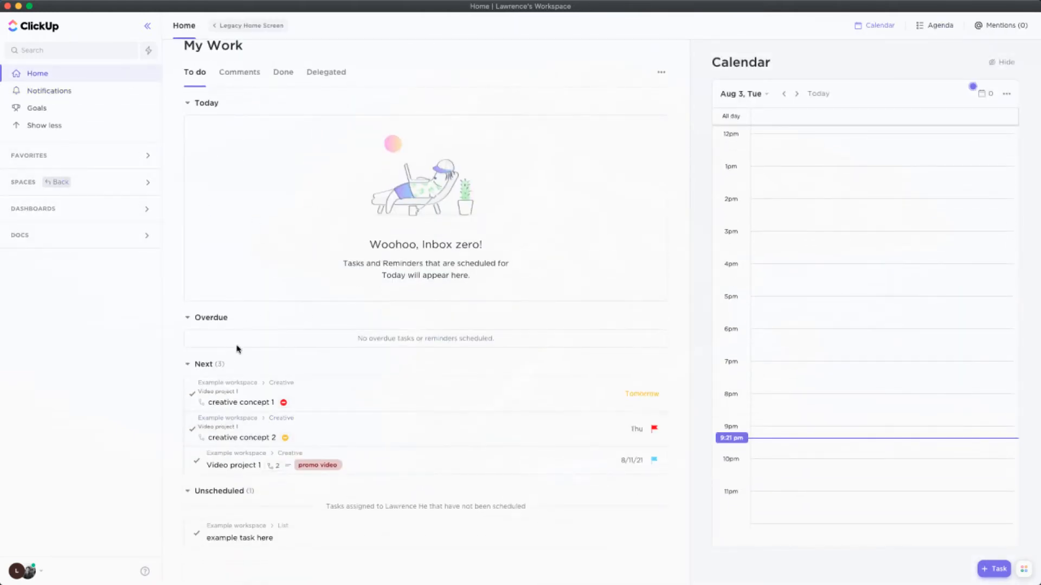
click(246, 440)
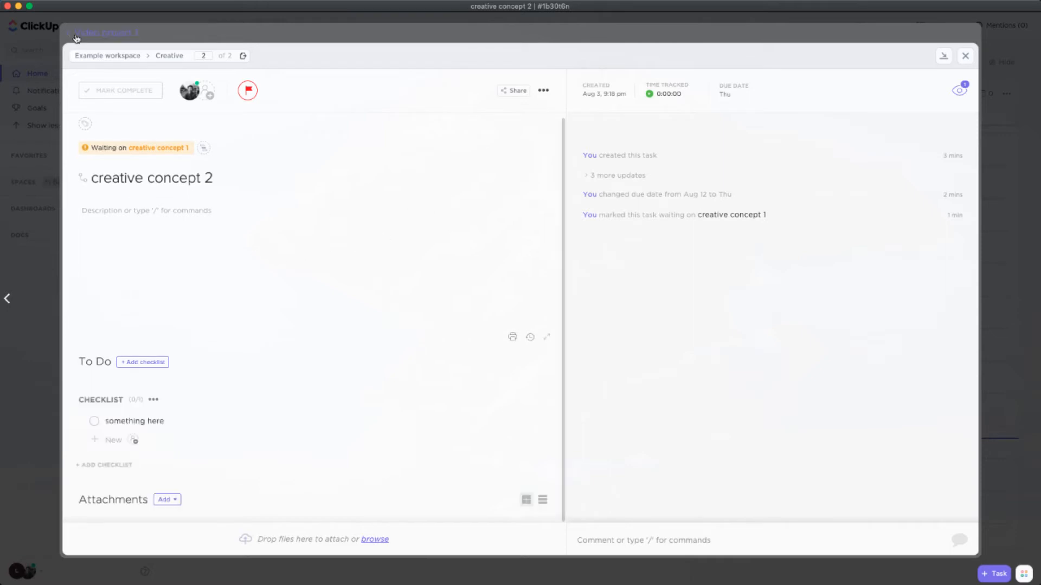
click(109, 33)
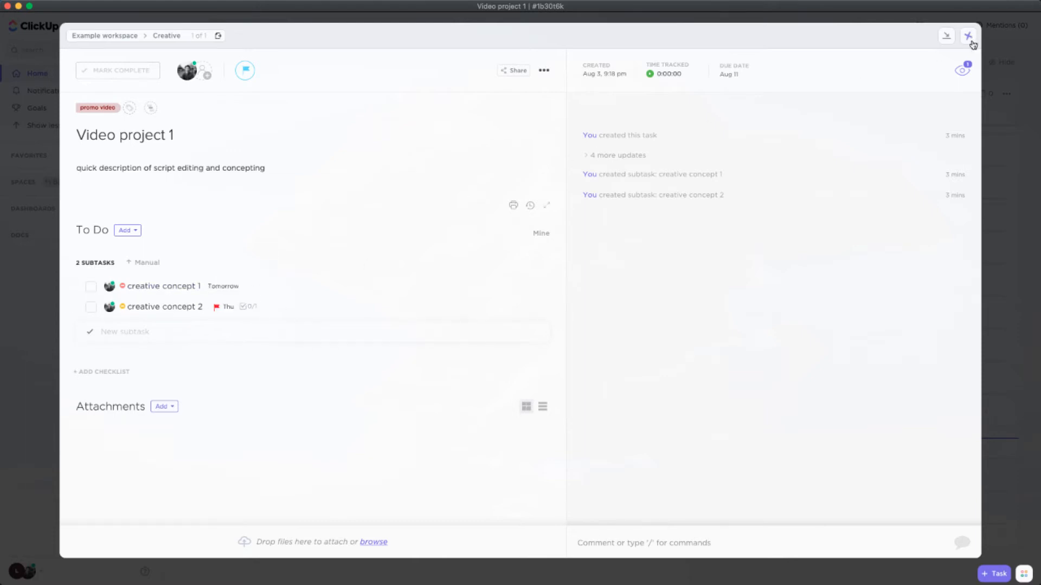
Browse the templates from the "Video project 1" task, filter them to List type and choose to use Simple To-Dos
click(544, 69)
mouse_move(596, 217)
click(704, 208)
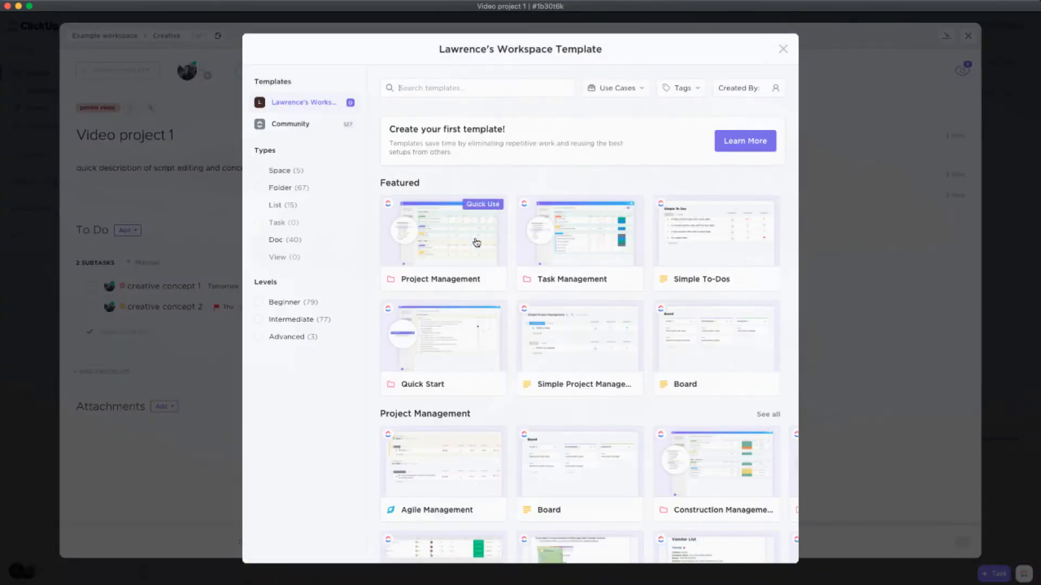
click(270, 209)
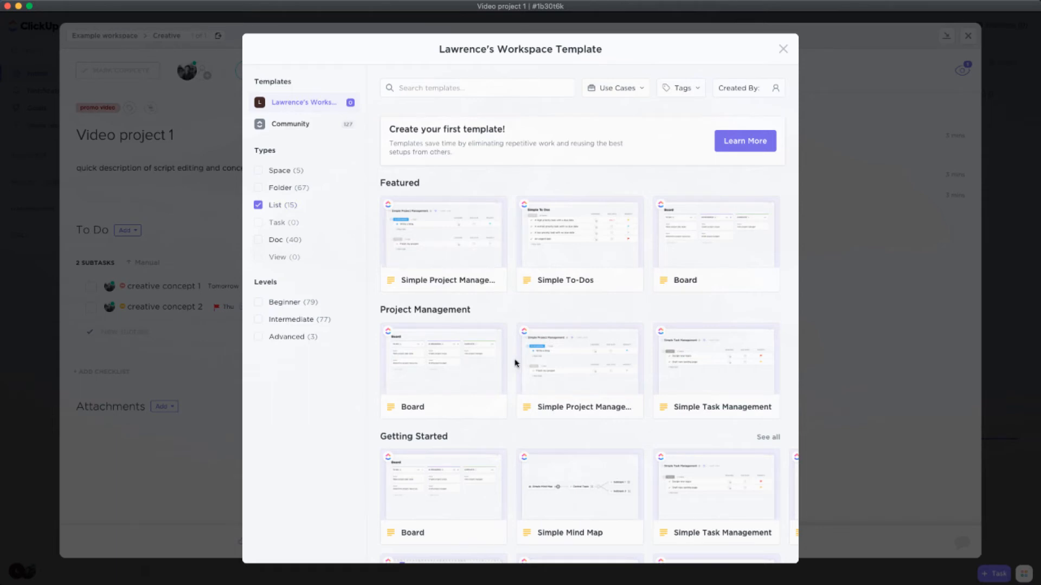
scroll(515, 364, down, 3)
scroll(515, 364, up, 3)
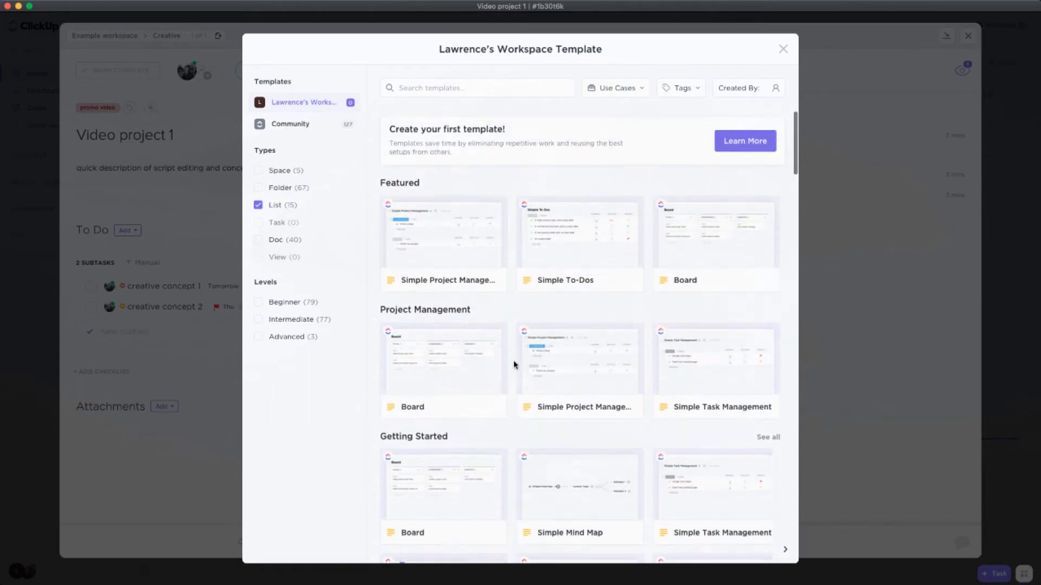
click(582, 261)
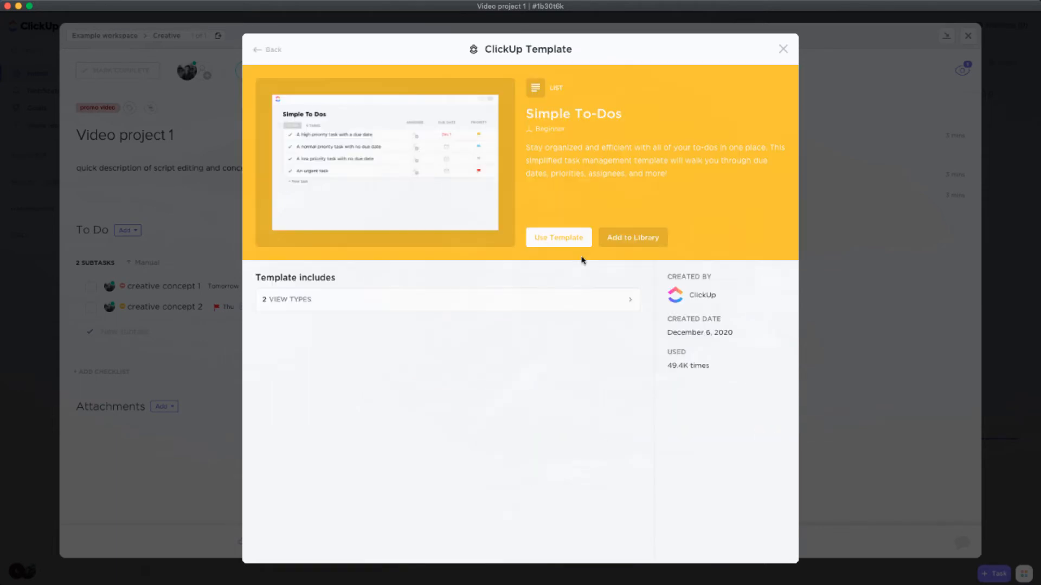
click(569, 245)
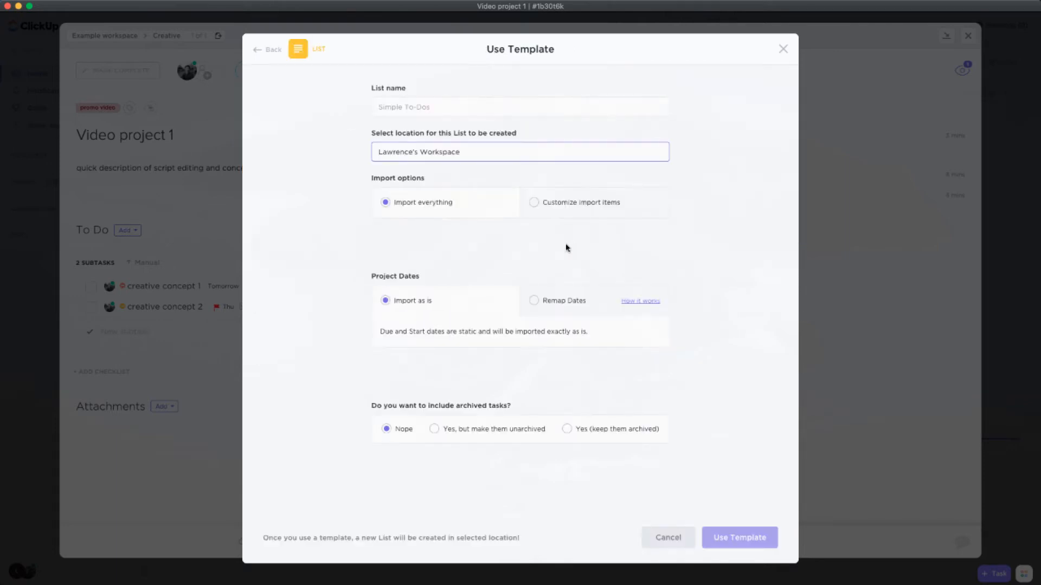
click(534, 203)
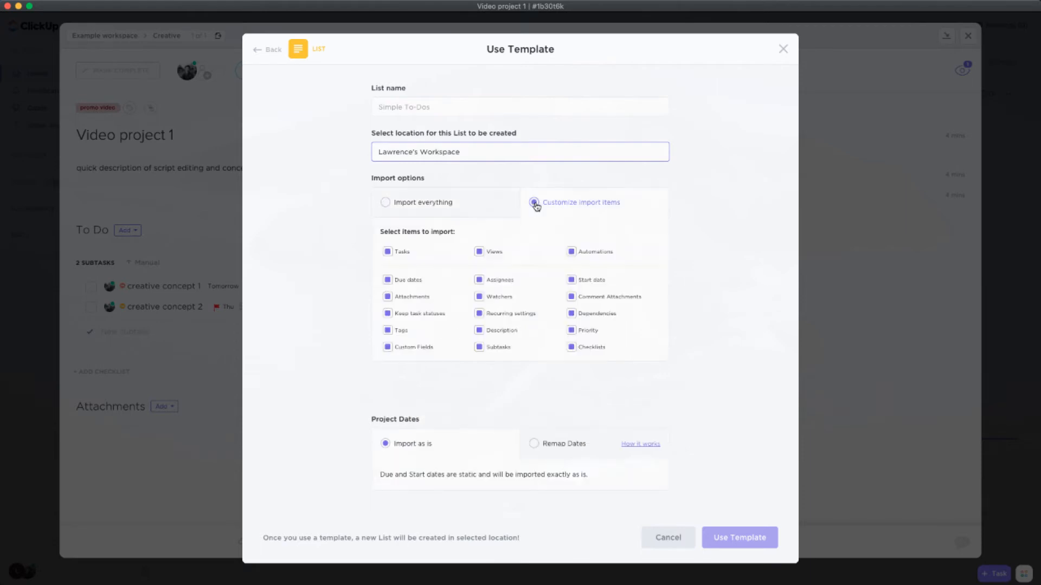
click(438, 205)
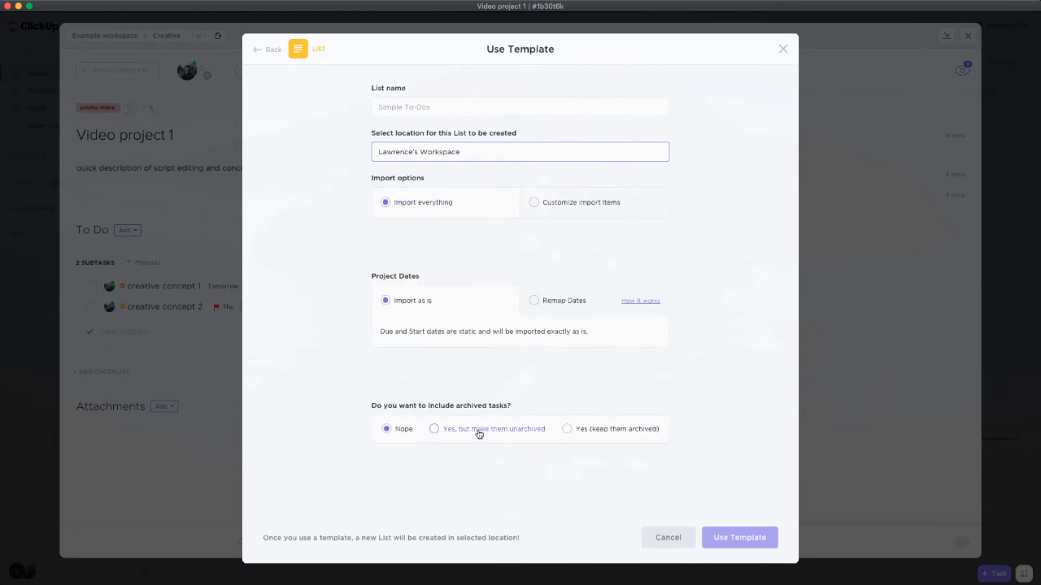
click(536, 301)
click(416, 302)
Name the template's list "new template" and create an additional list called "new list" under Example workspace
click(469, 109)
text(new lst)
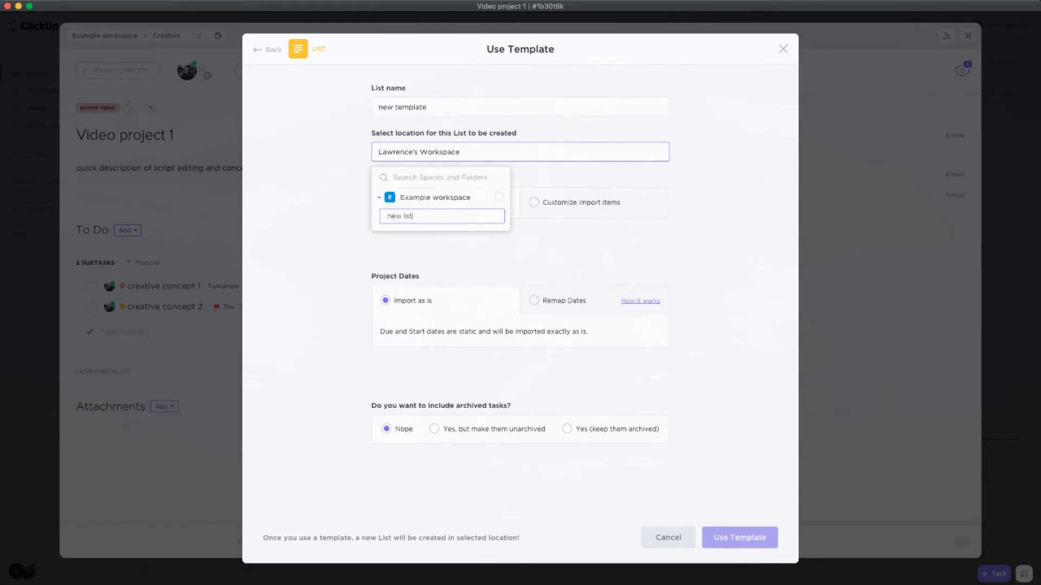
text(new list)
key(Return)
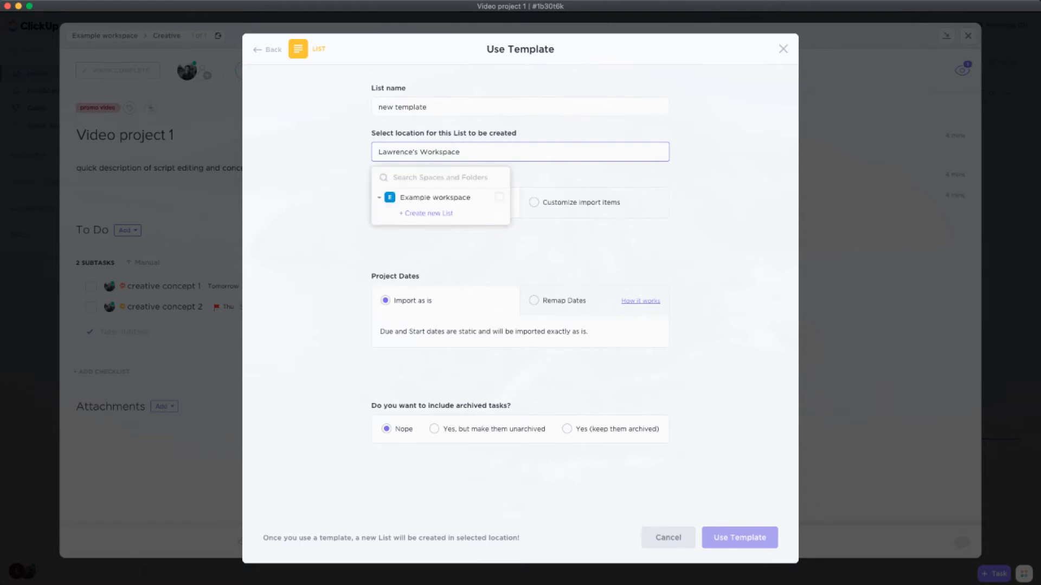
Set the location to Example workspace, create the list from the template and close the task details
click(498, 199)
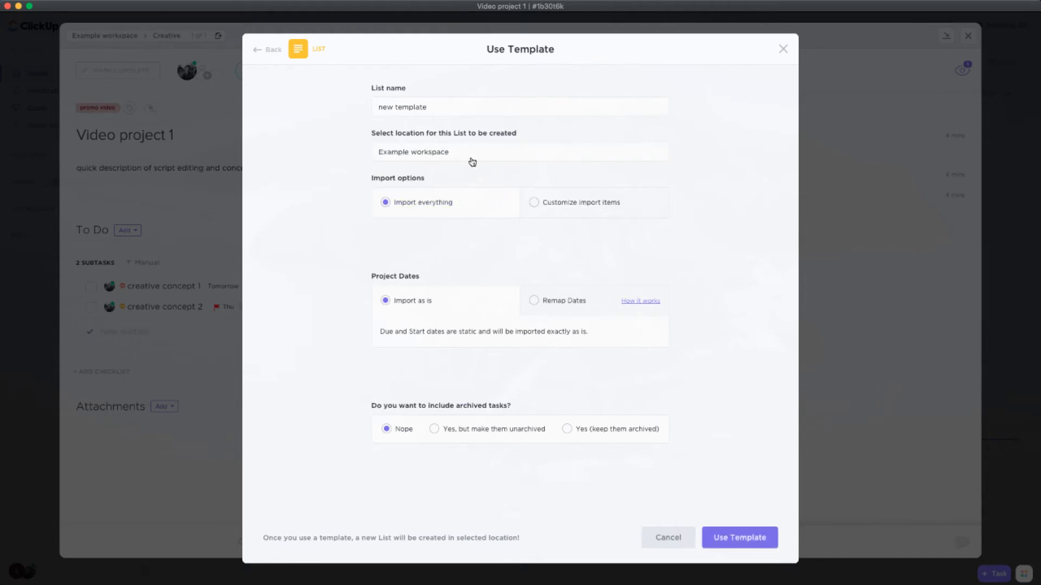
click(739, 539)
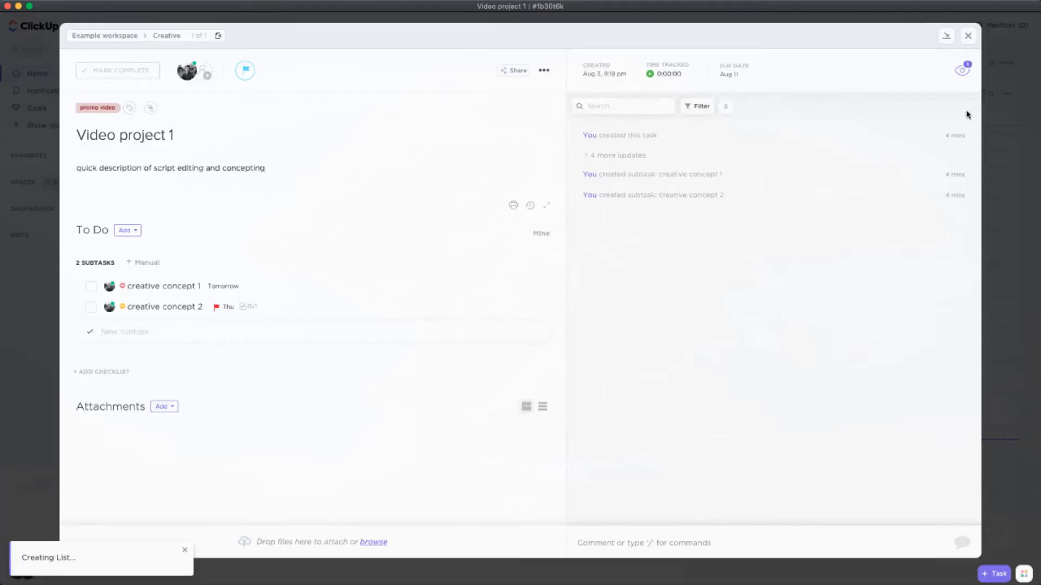
click(968, 35)
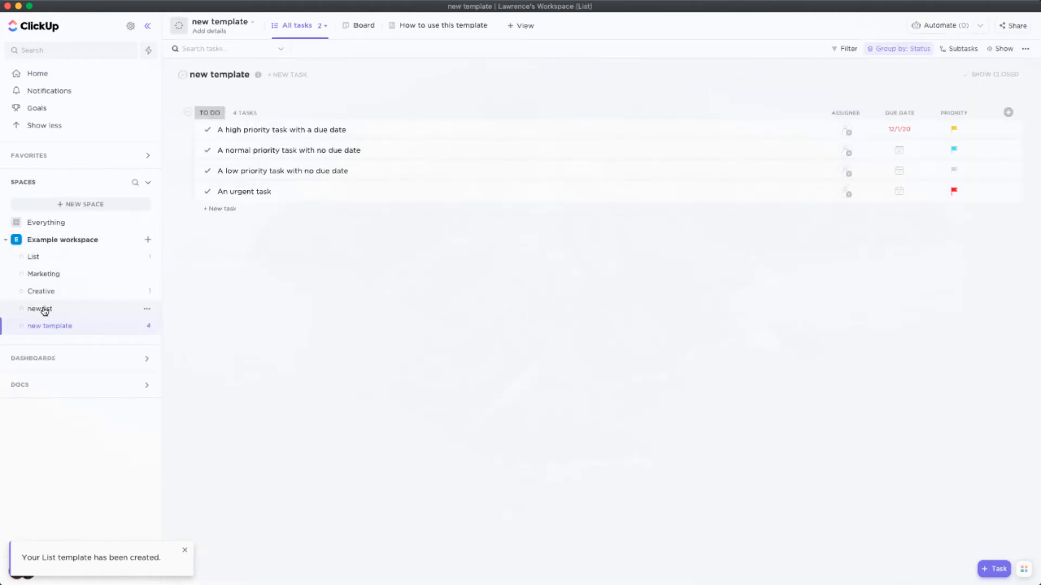
View the contents of "new list" and compare them with "new template"
click(44, 309)
click(49, 327)
click(45, 313)
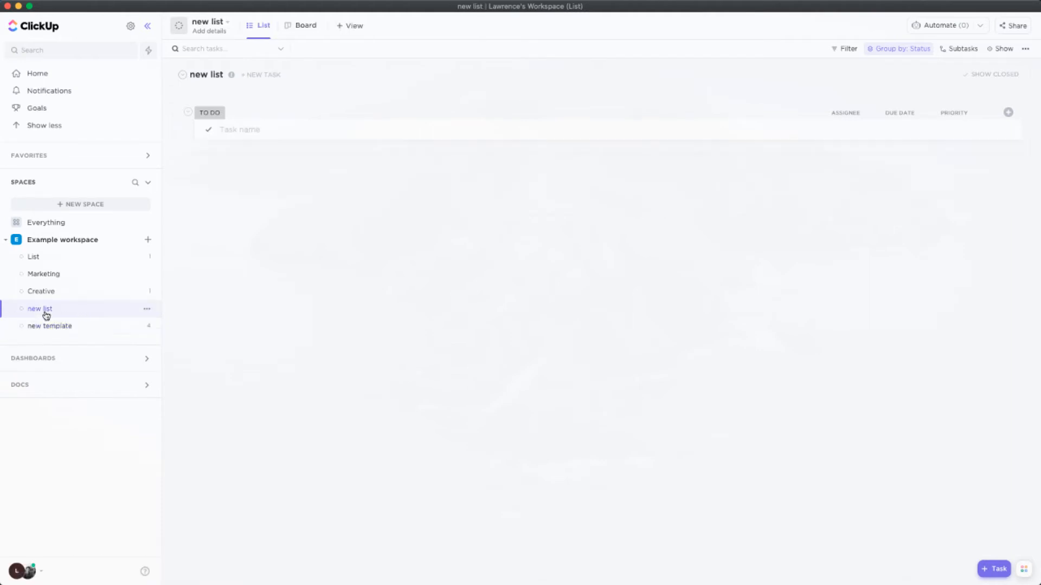
click(48, 326)
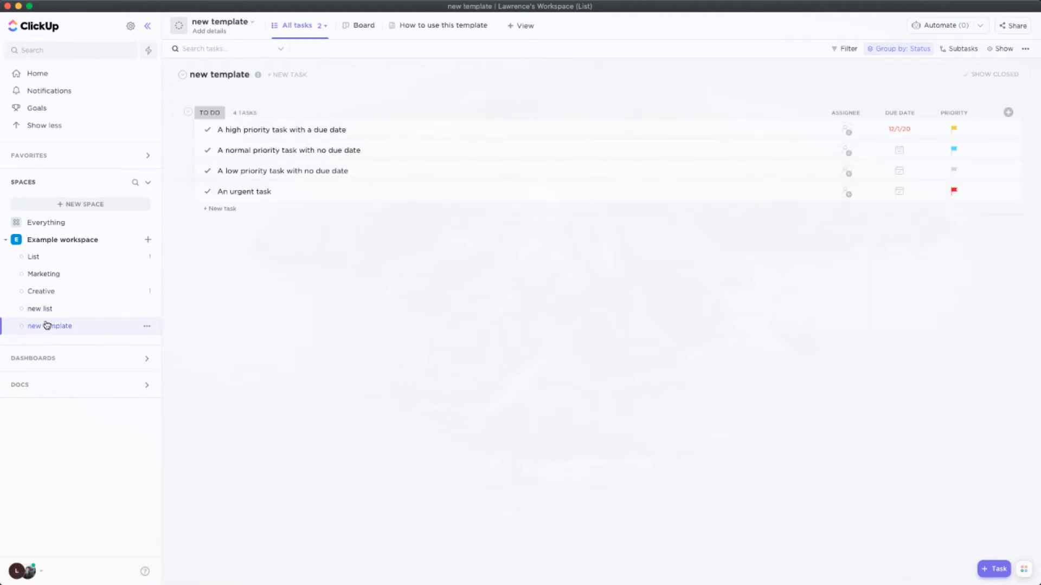
Save the "Video project 1" task from the Creative list as a template named "video project 1 template", and close the task
click(46, 291)
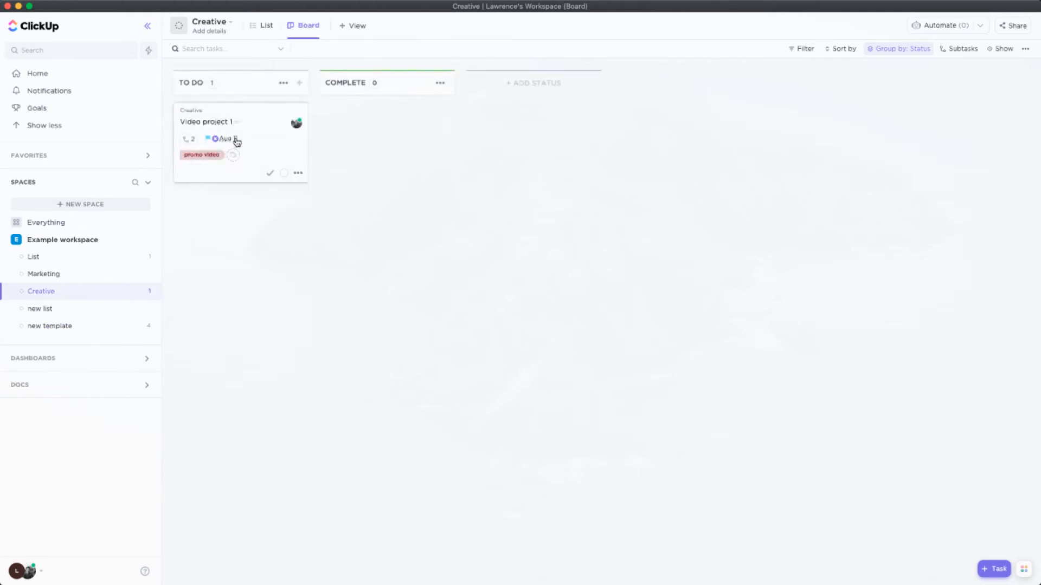
click(298, 173)
click(298, 173)
click(274, 142)
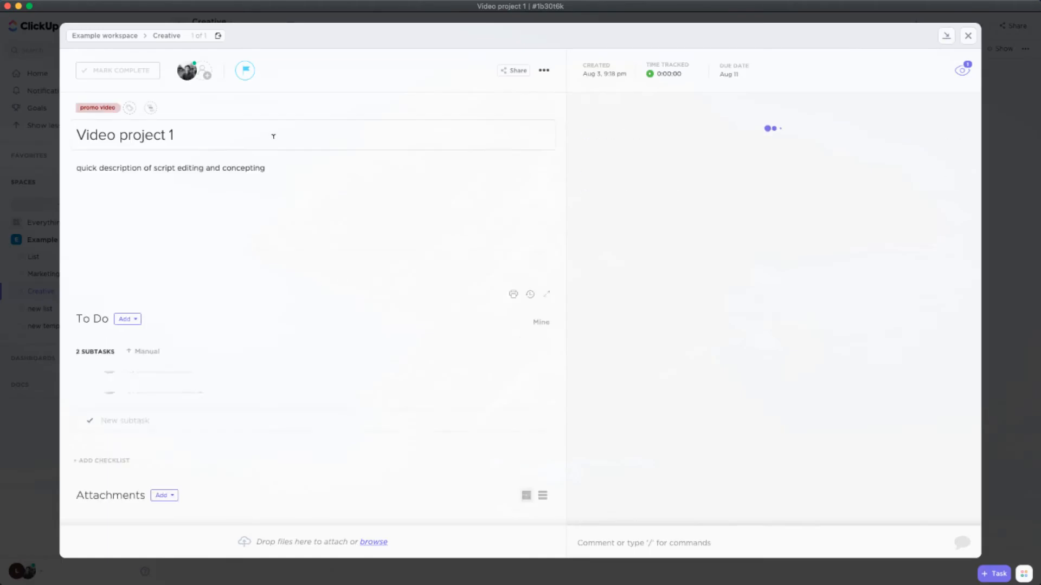
click(544, 70)
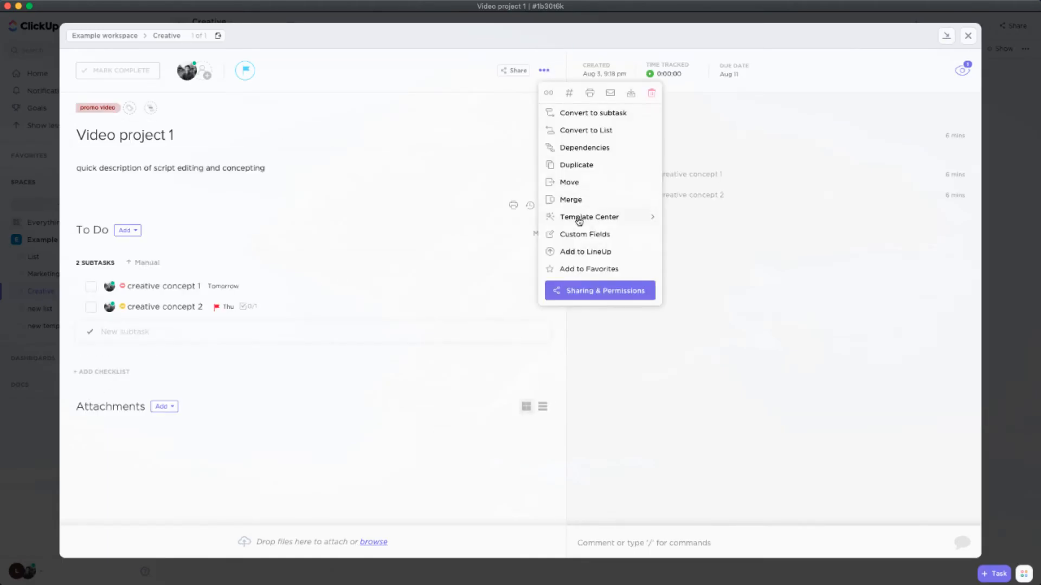
mouse_move(579, 221)
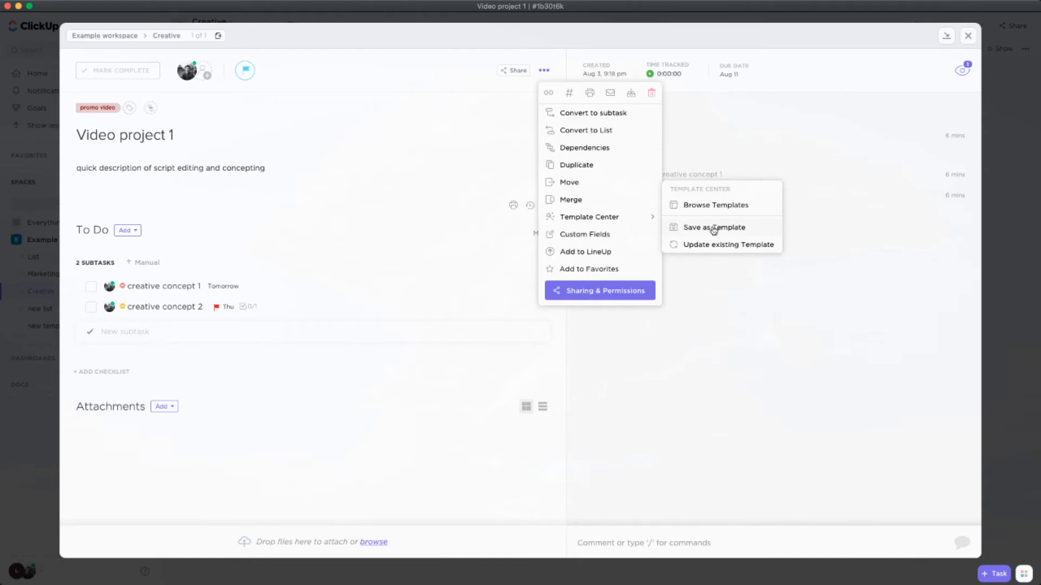
click(713, 229)
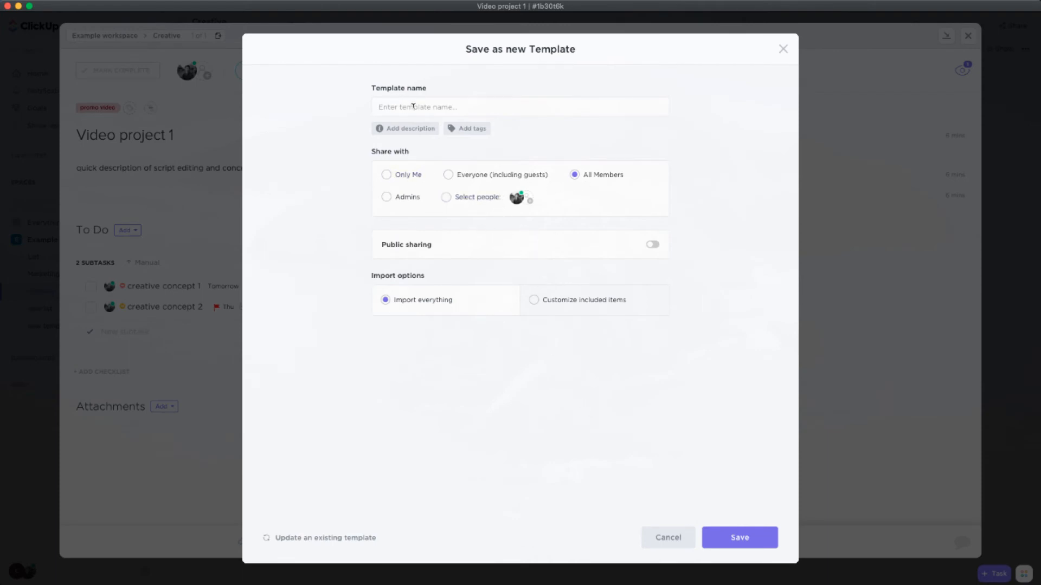
text(video project 1 template)
click(755, 536)
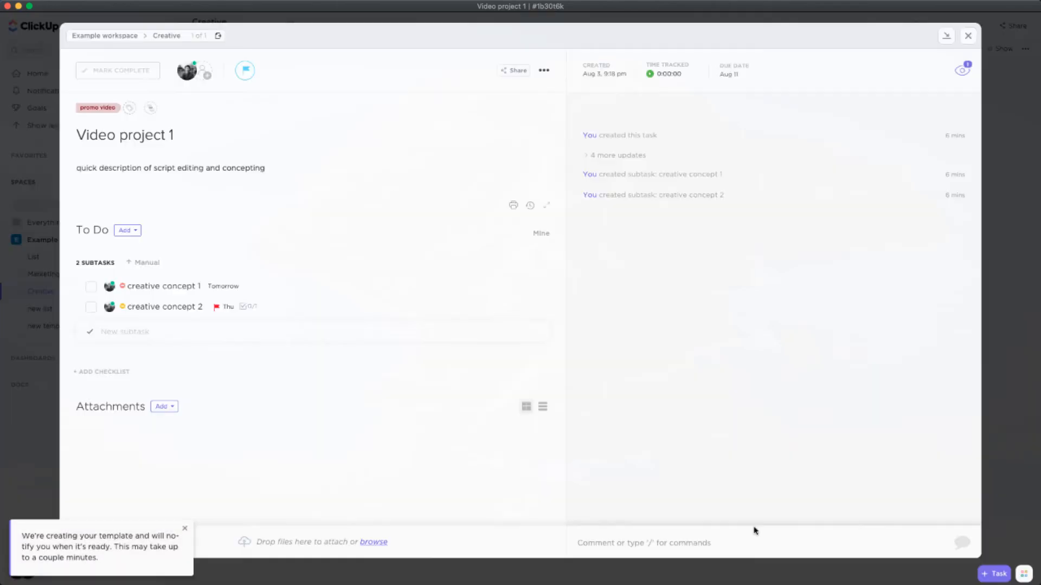
click(849, 20)
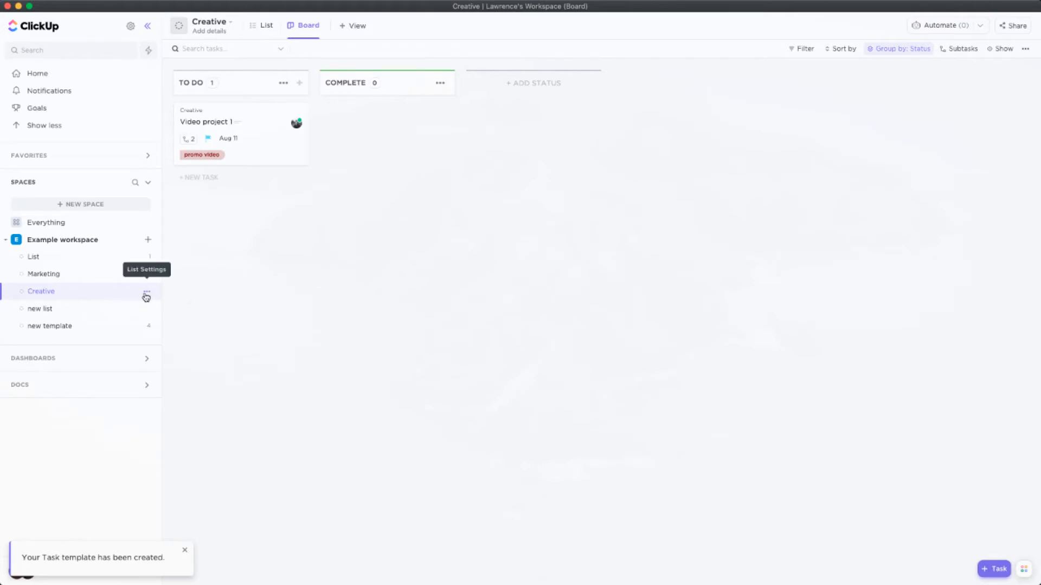
Browse templates for the Creative list, filter to Task type only, and create a task there from "video project 1 template"
click(145, 293)
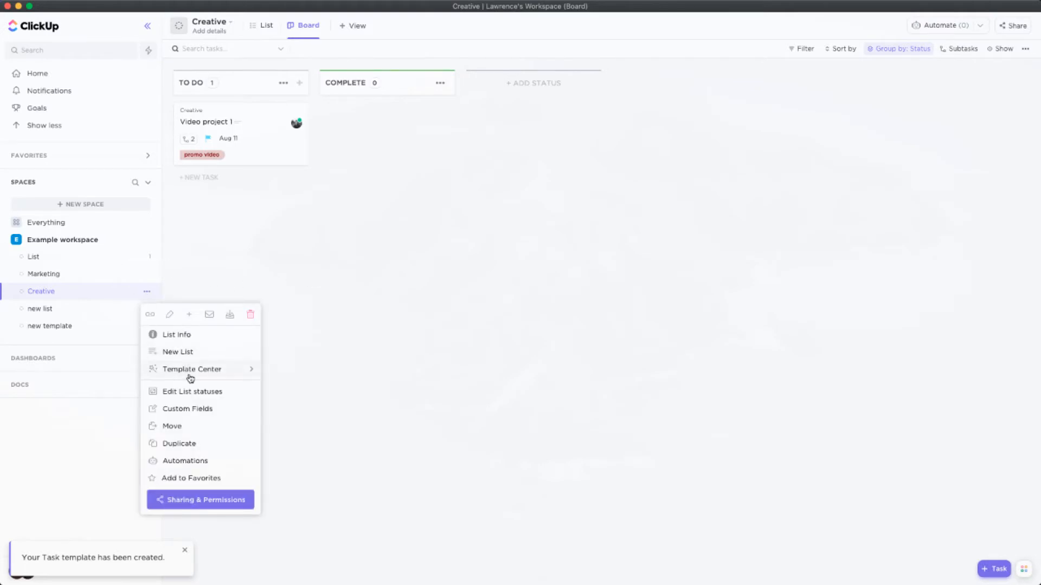
mouse_move(197, 374)
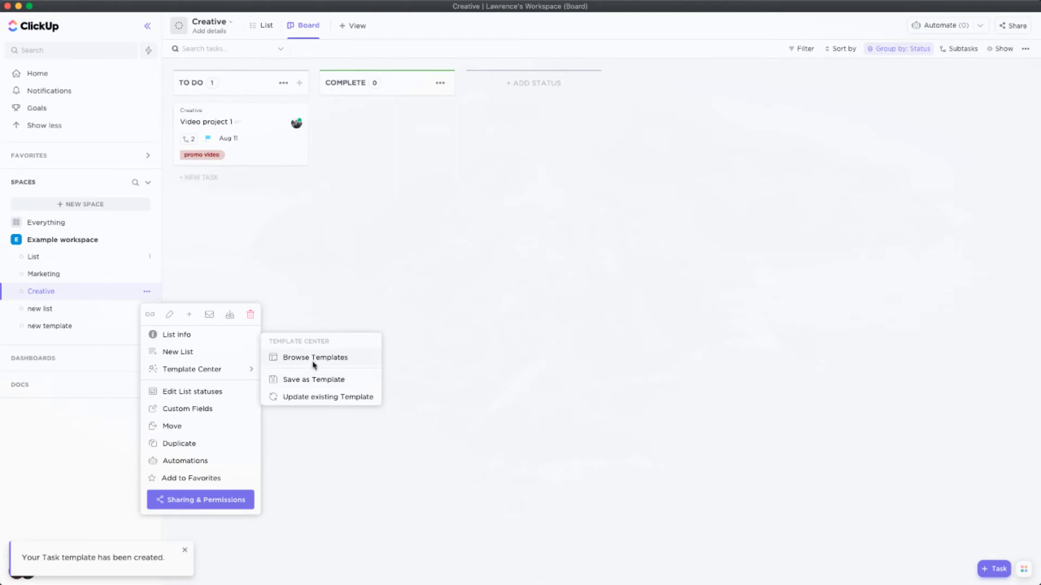
click(315, 365)
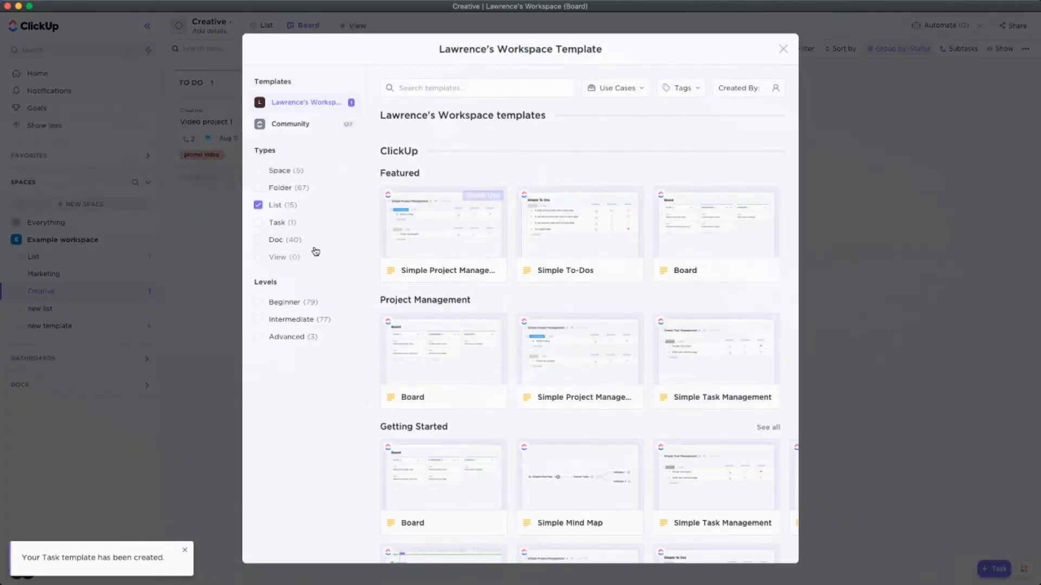
click(258, 222)
click(269, 207)
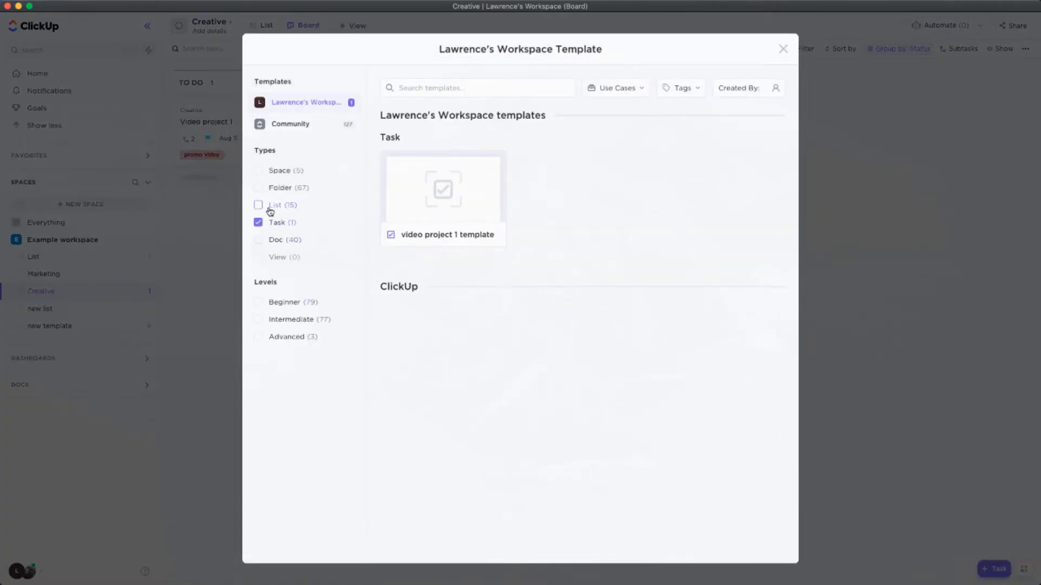
click(440, 235)
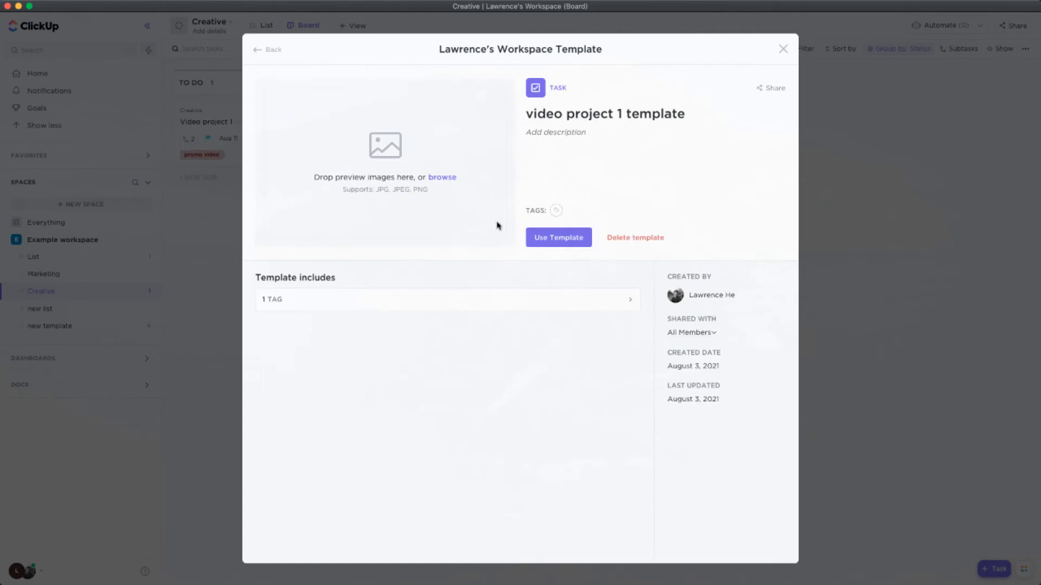
click(549, 237)
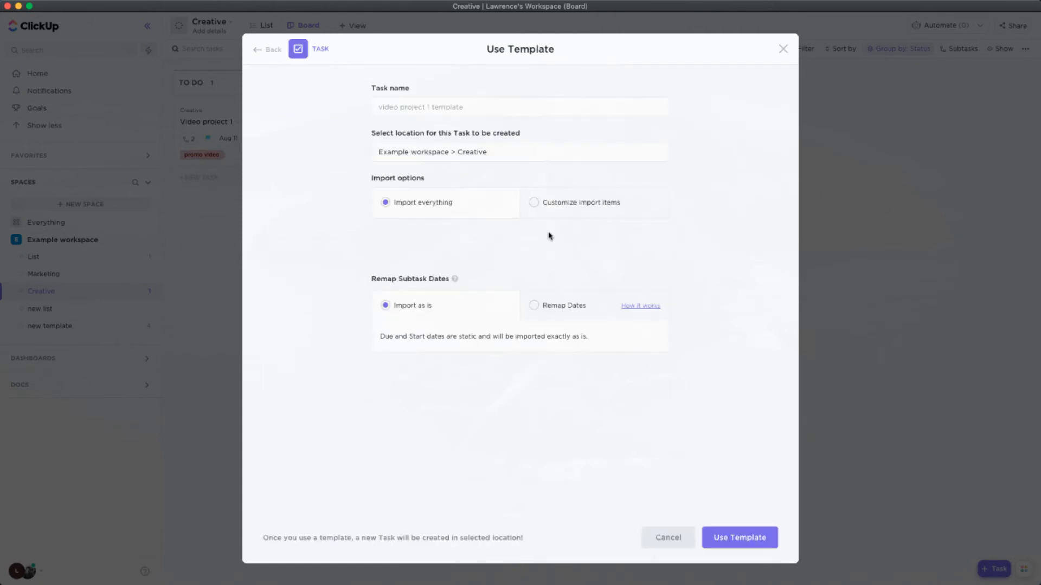
click(721, 537)
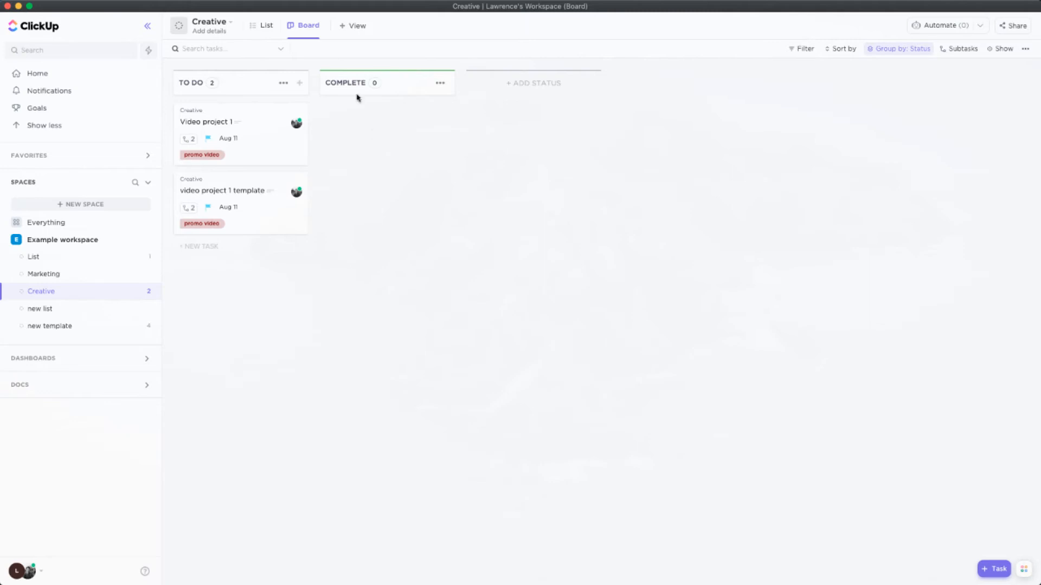
Add a Mind Map view to the Creative list
click(354, 26)
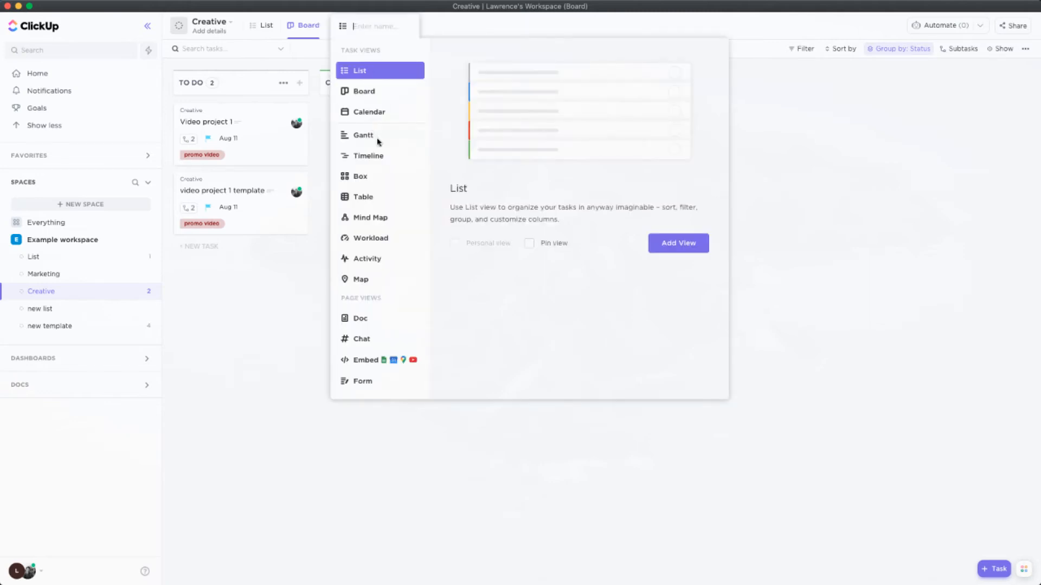
click(377, 219)
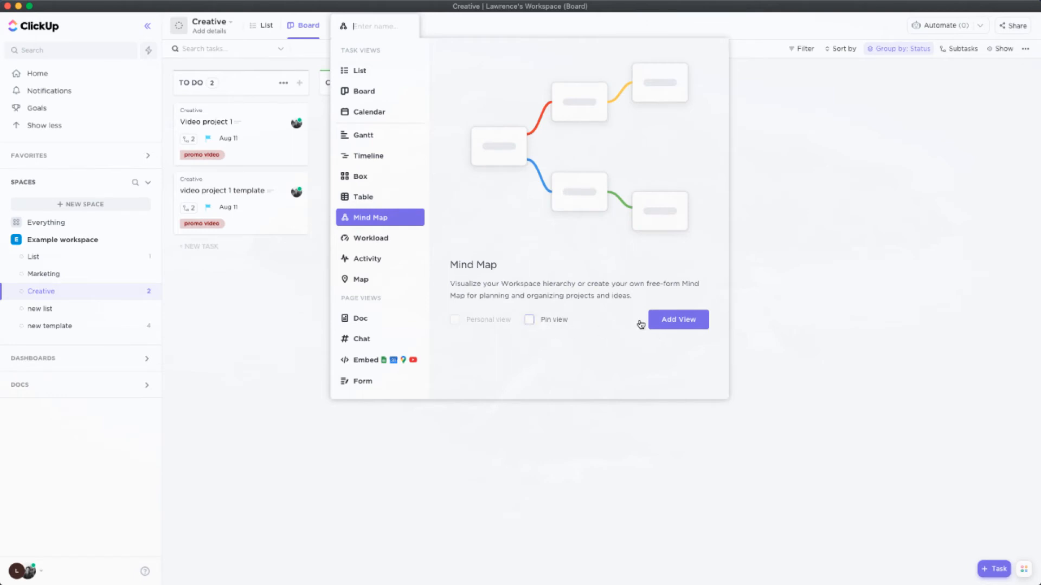
click(661, 320)
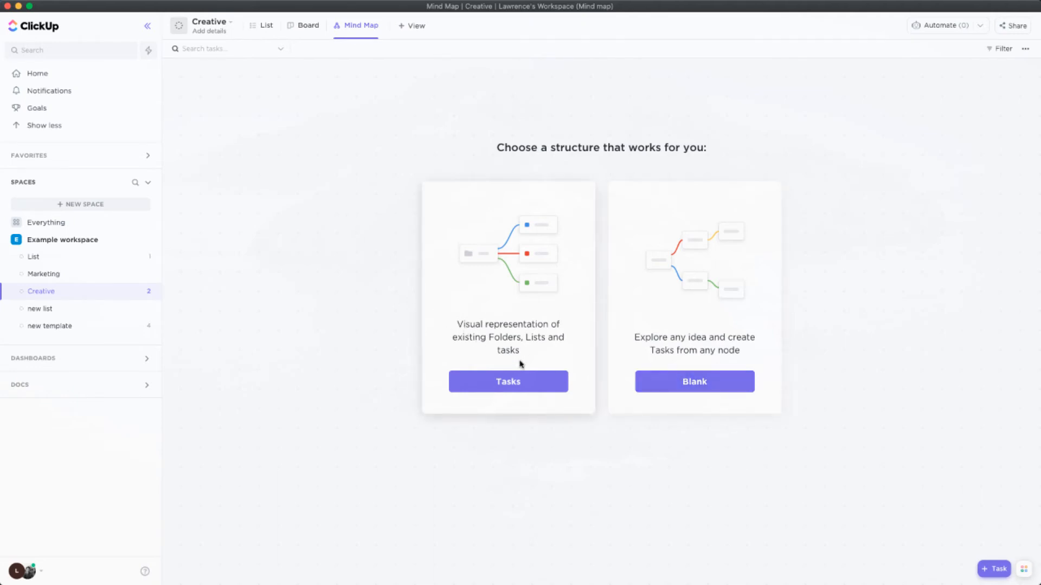
Add a Gantt view to the Creative list, check the task bars on its timeline, and return to the List view
click(414, 32)
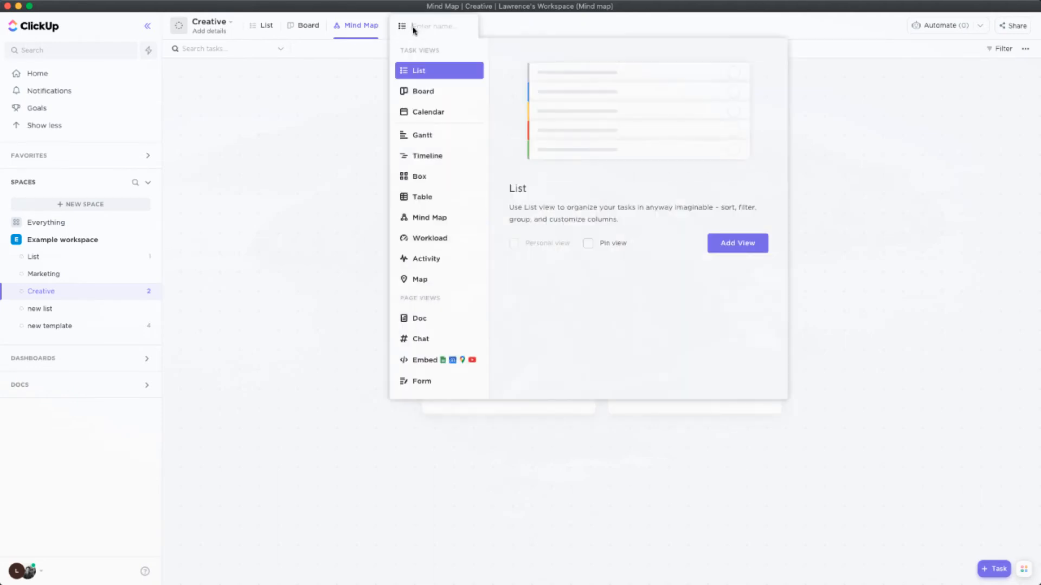
click(426, 140)
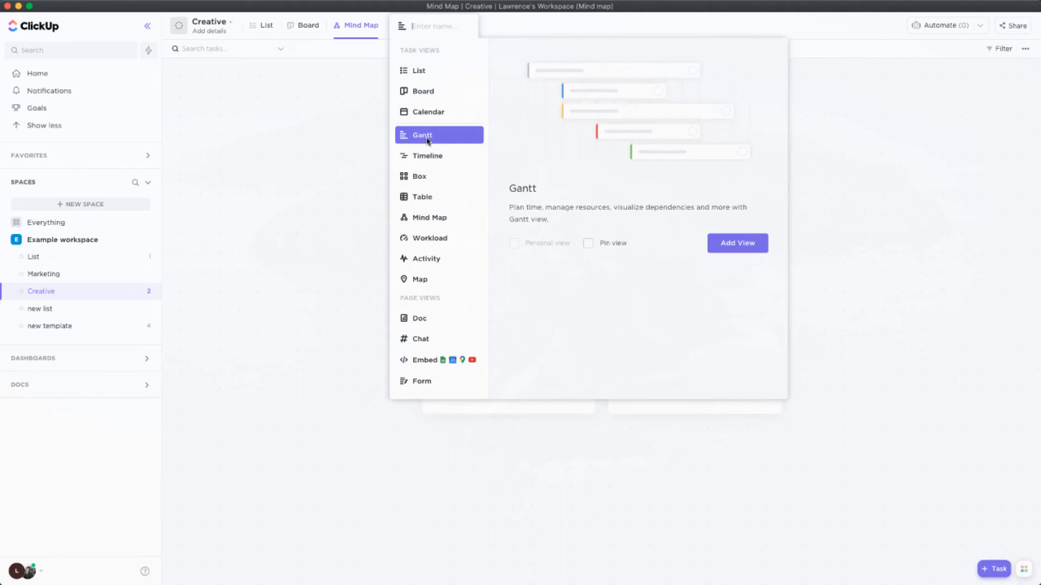
click(725, 249)
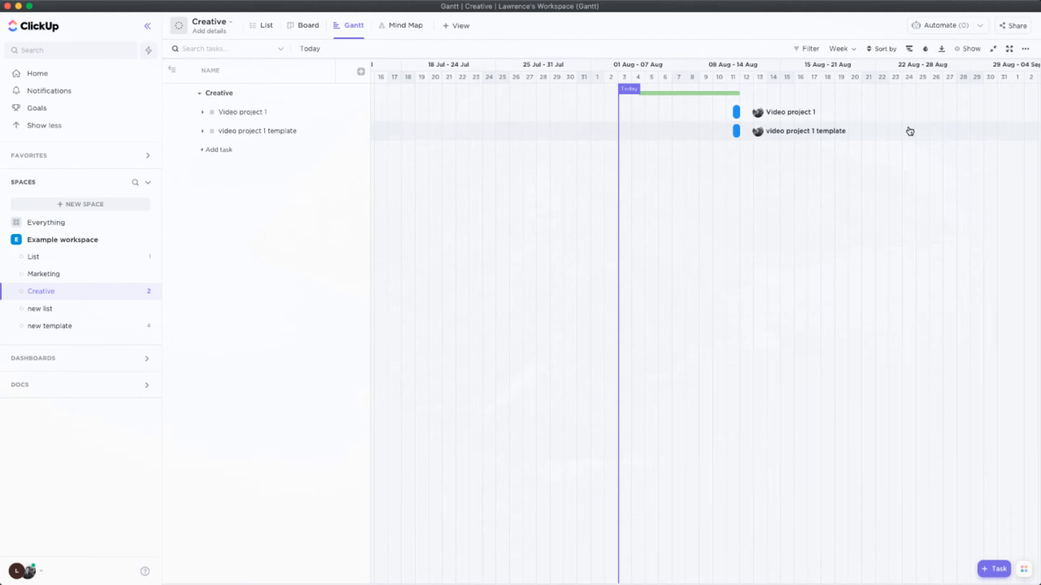
mouse_move(741, 113)
click(263, 27)
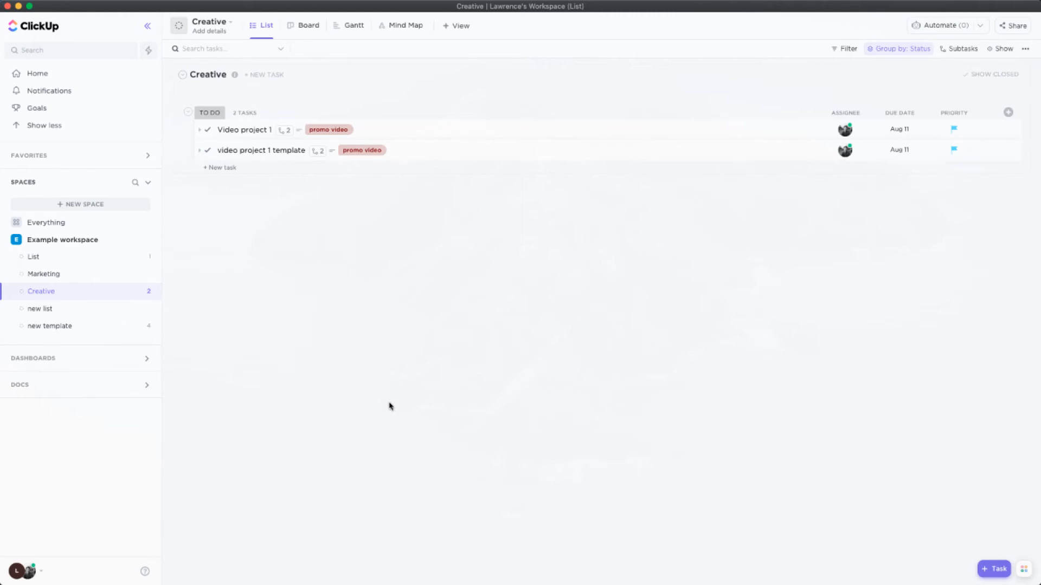
Turn on dark mode for the account and close the account menu
click(26, 573)
click(218, 543)
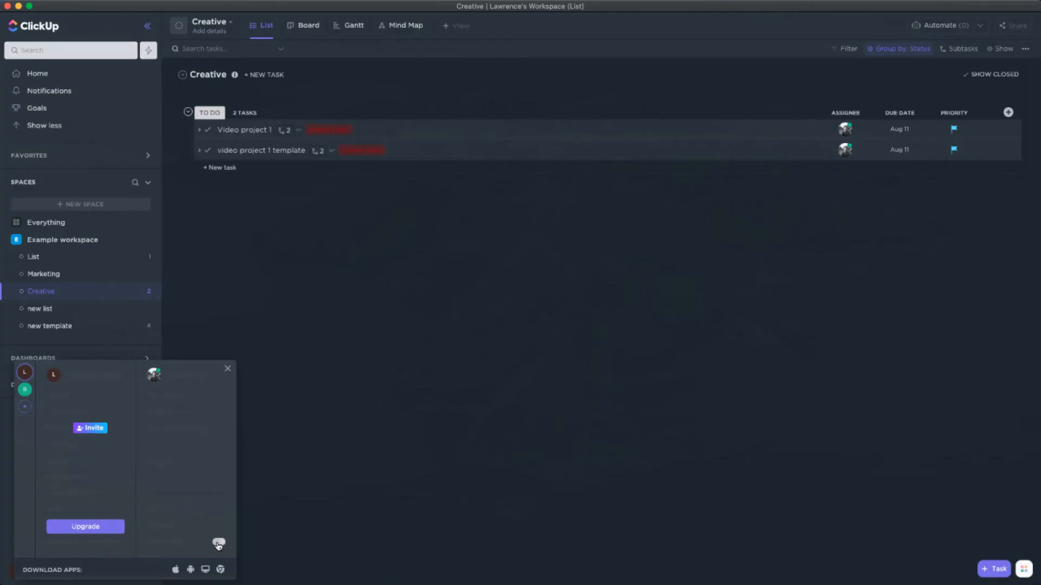
click(332, 522)
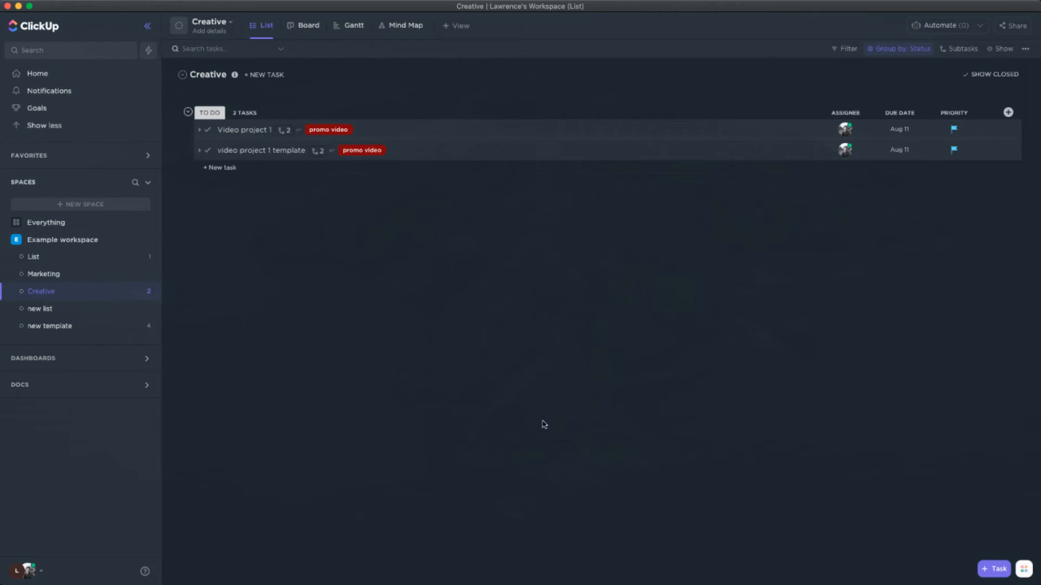
click(26, 570)
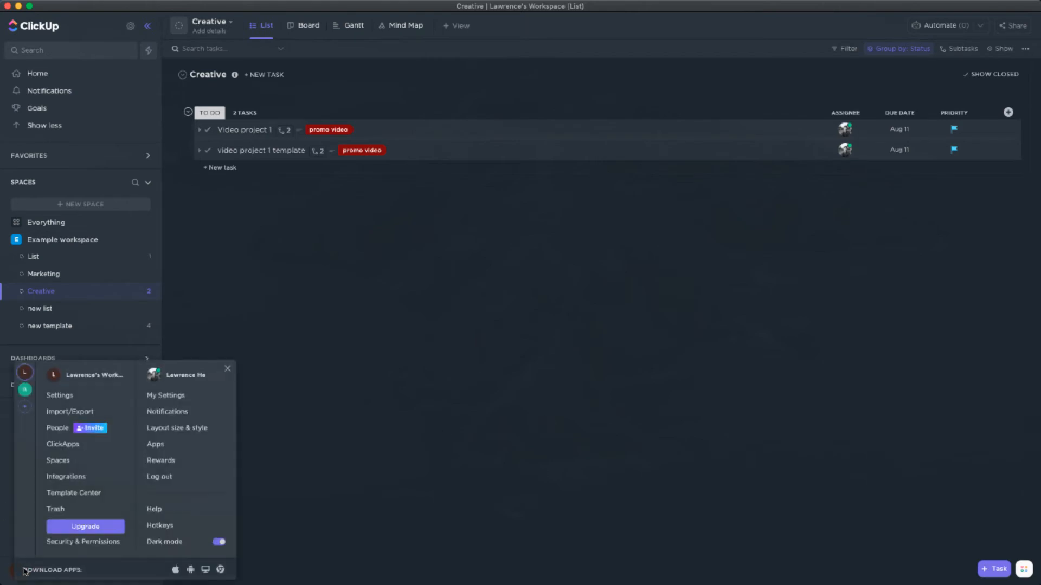
click(316, 464)
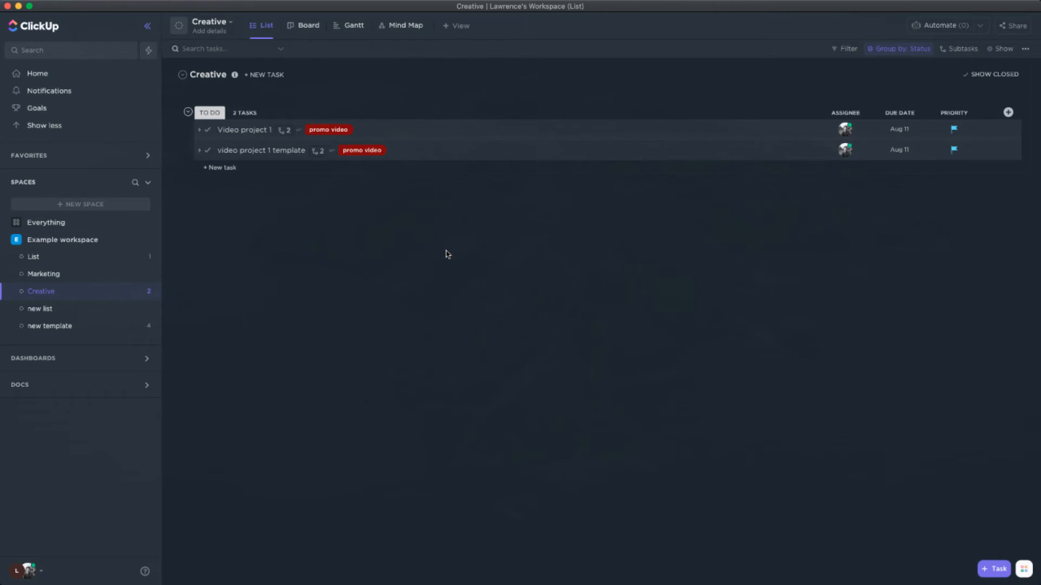
key(r)
key(Escape)
key(super+r)
Examine the "video project 1 template" task and its "creative concept 1" subtask, and close the task
click(274, 151)
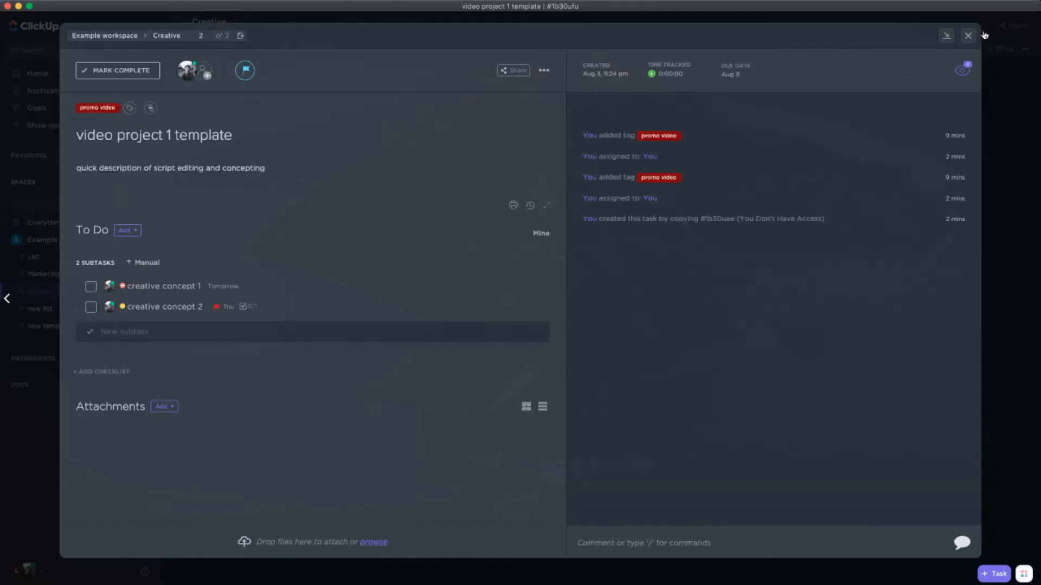
click(161, 289)
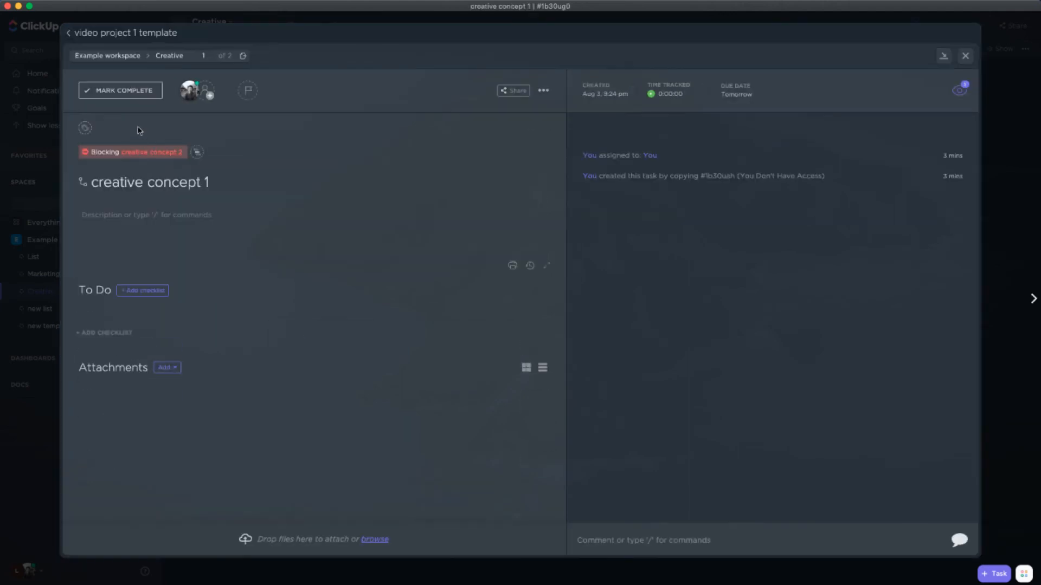
click(87, 37)
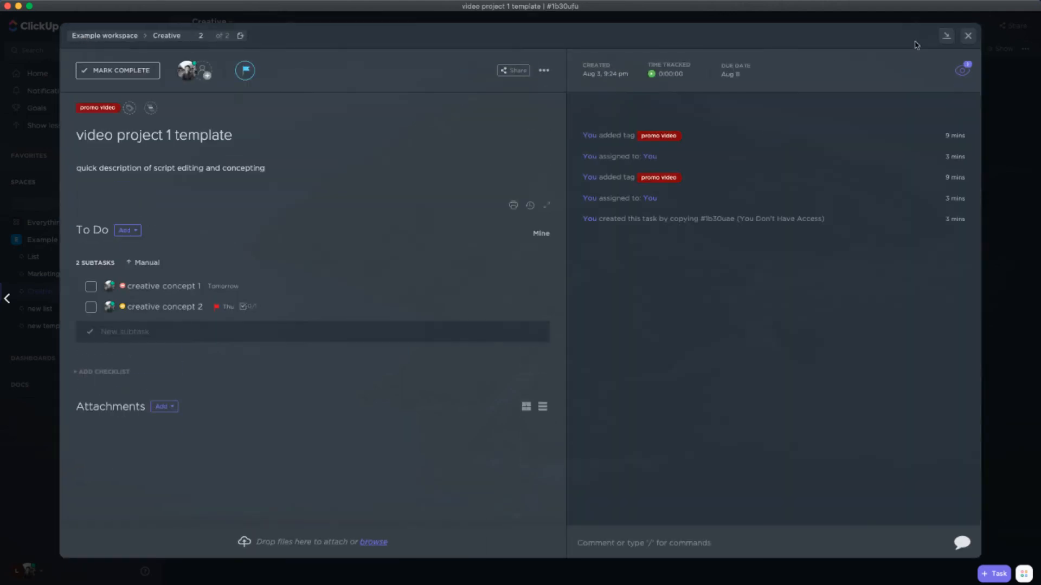
click(967, 36)
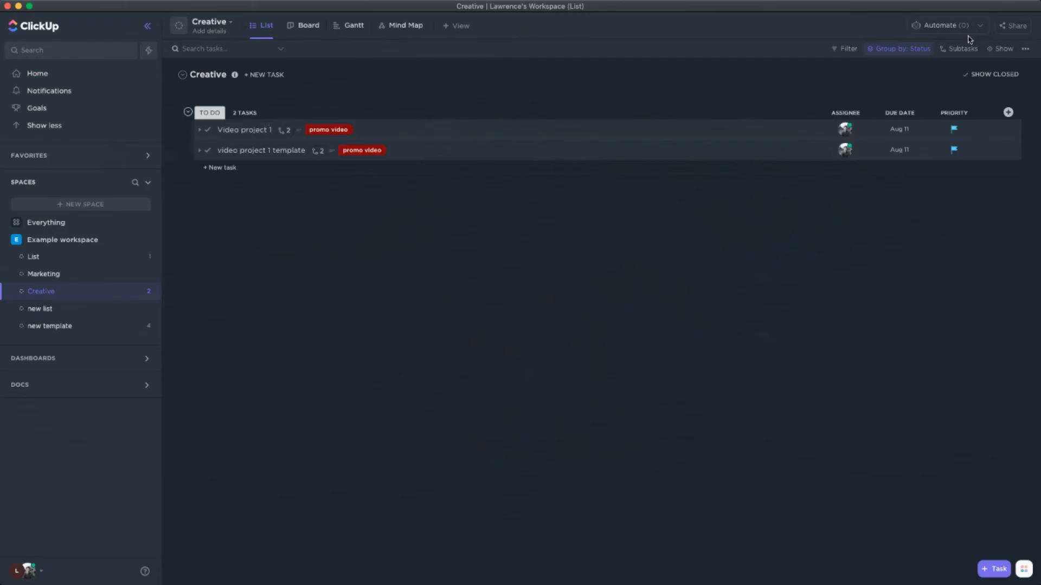
click(274, 155)
View the contents of "new list" and return to the Creative list
click(40, 330)
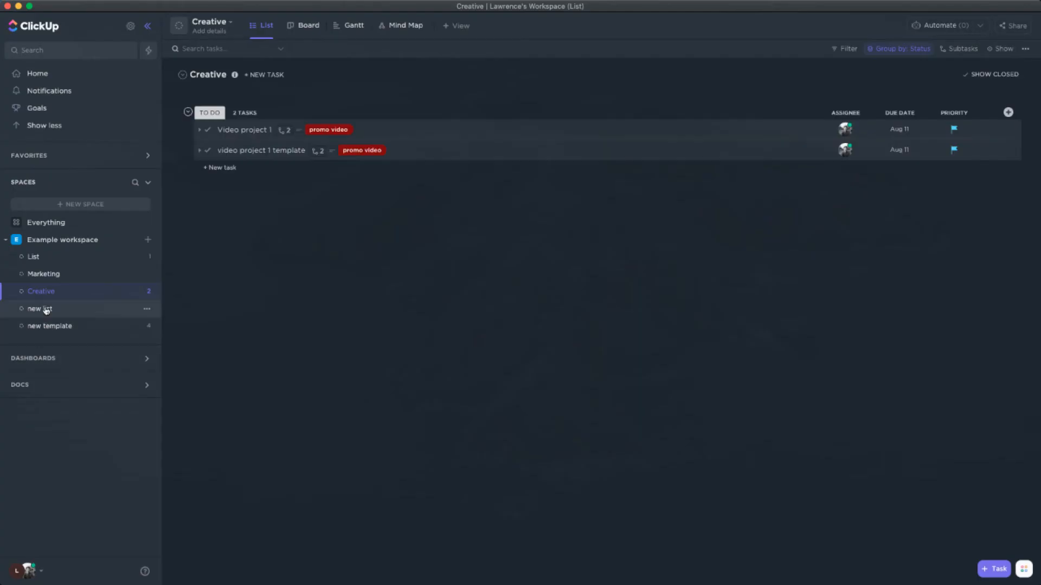
click(45, 309)
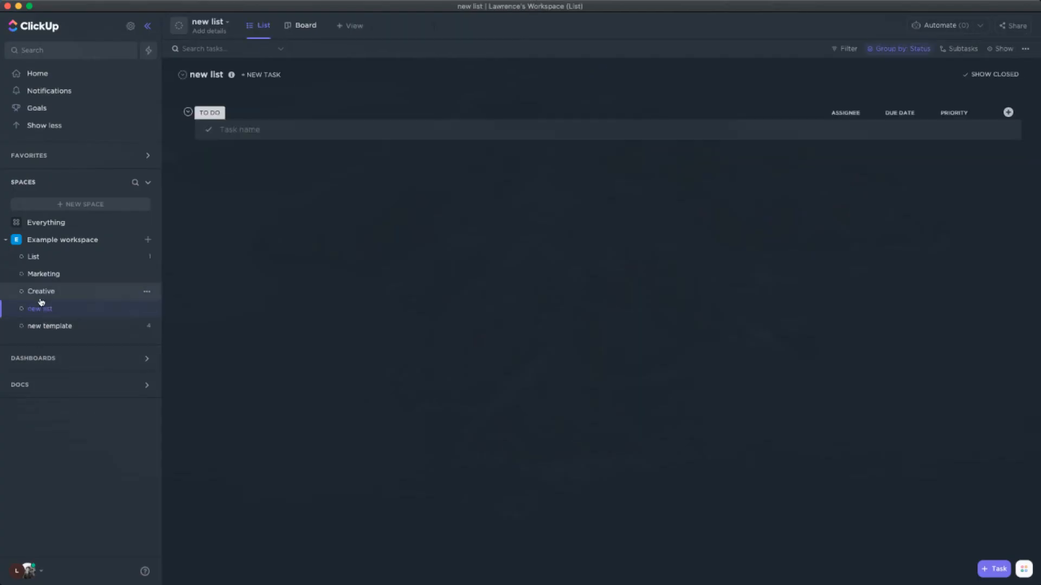
click(40, 292)
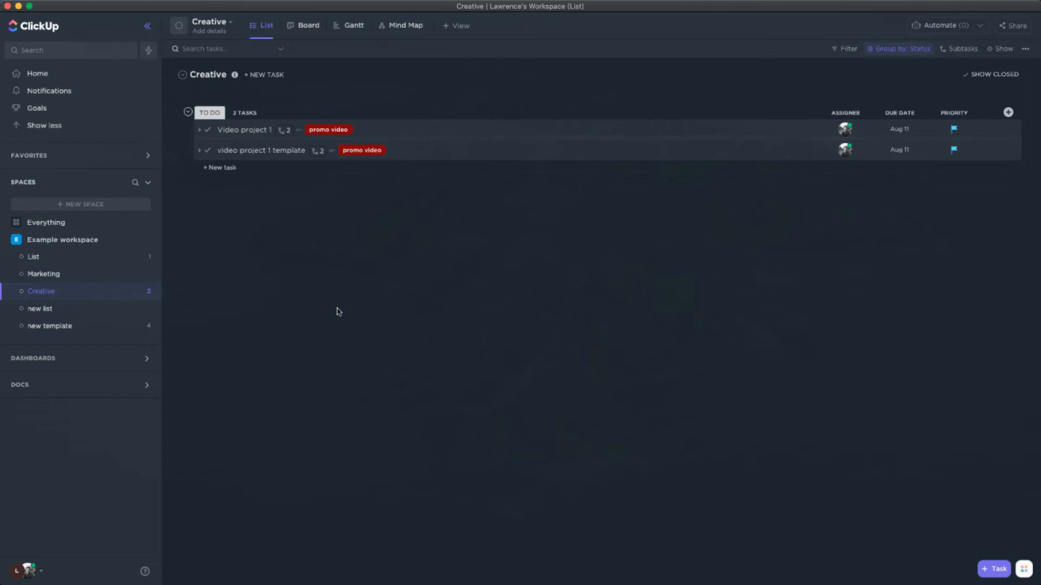
Read through the Hotkeys reference, including the slash commands entry, and close it
click(28, 572)
click(158, 527)
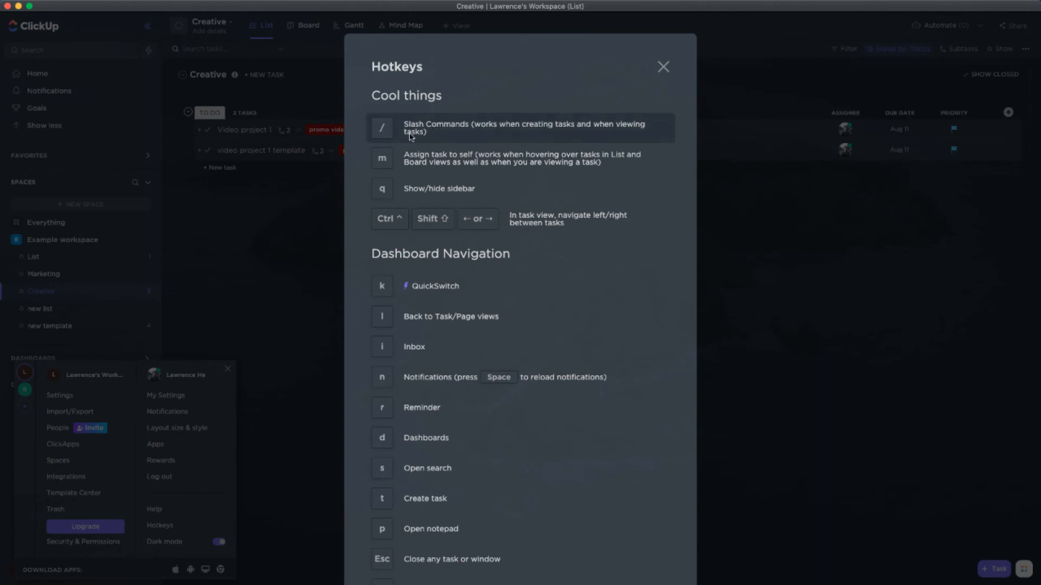
click(287, 244)
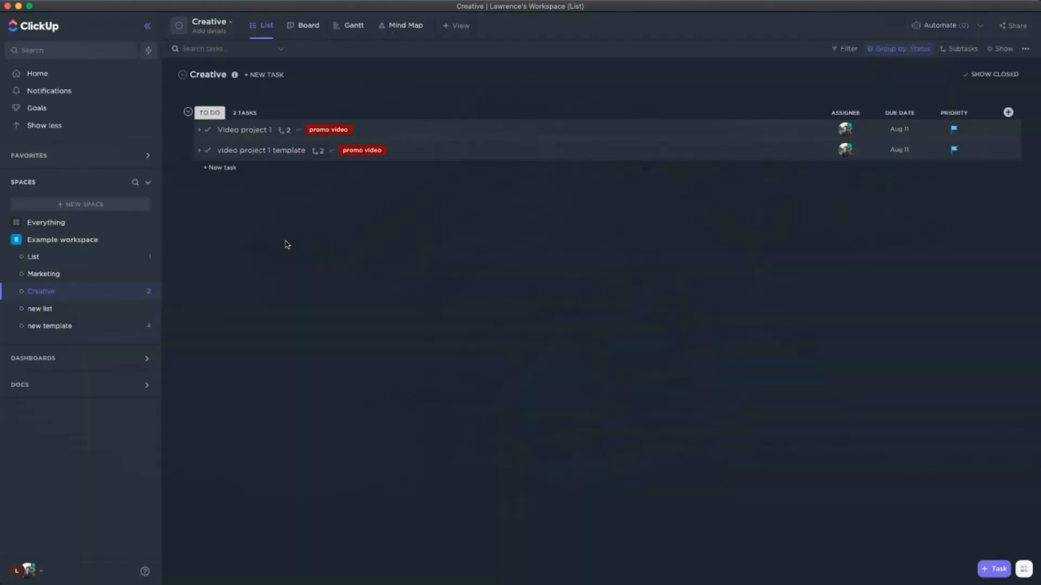
Add a checklist item "something" below the description text of the "Video project 1" task with a slash command
click(261, 131)
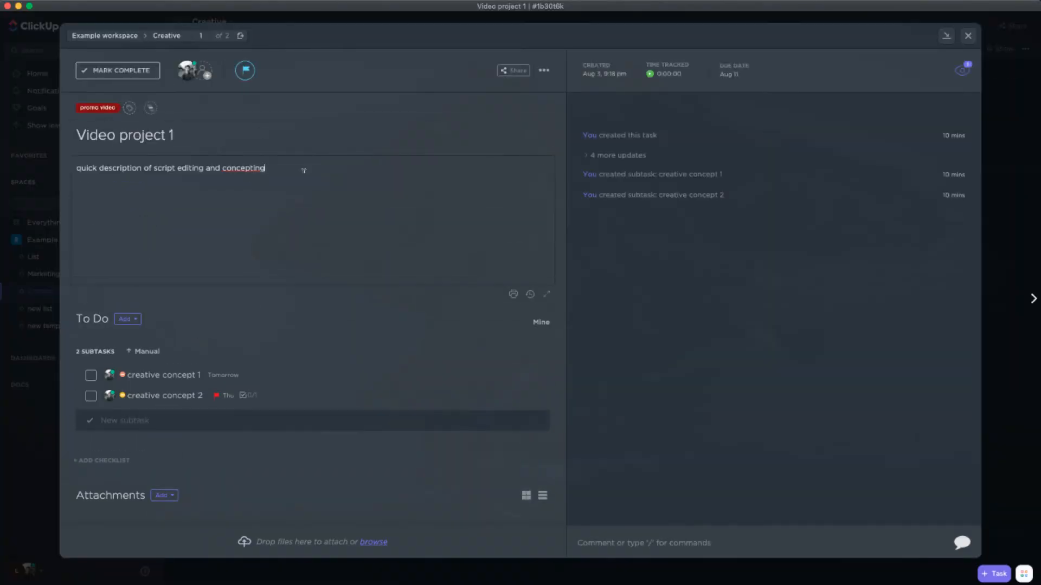
key(Return)
key(Return)
text(/)
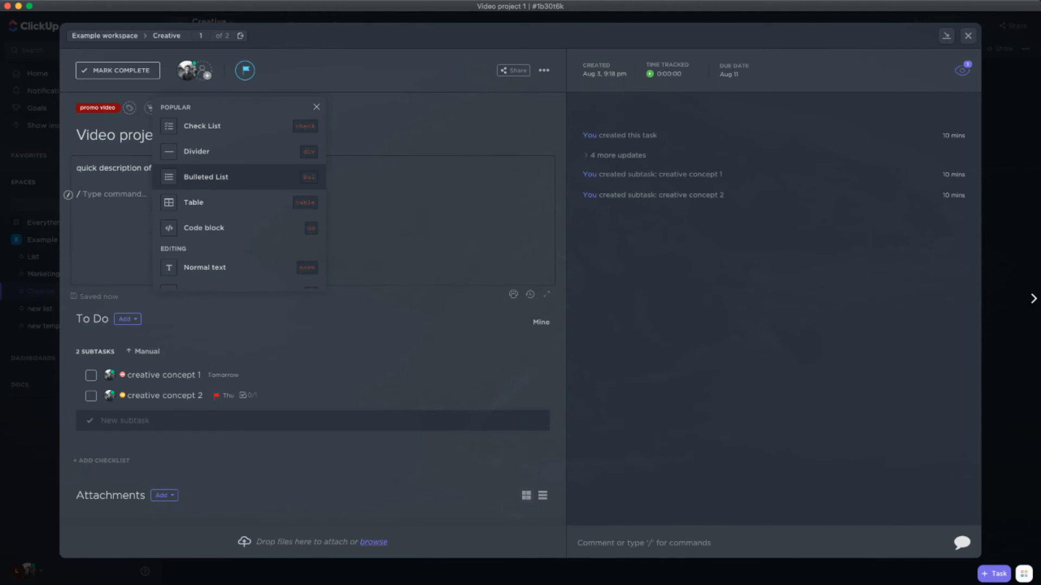
key(Up)
key(Return)
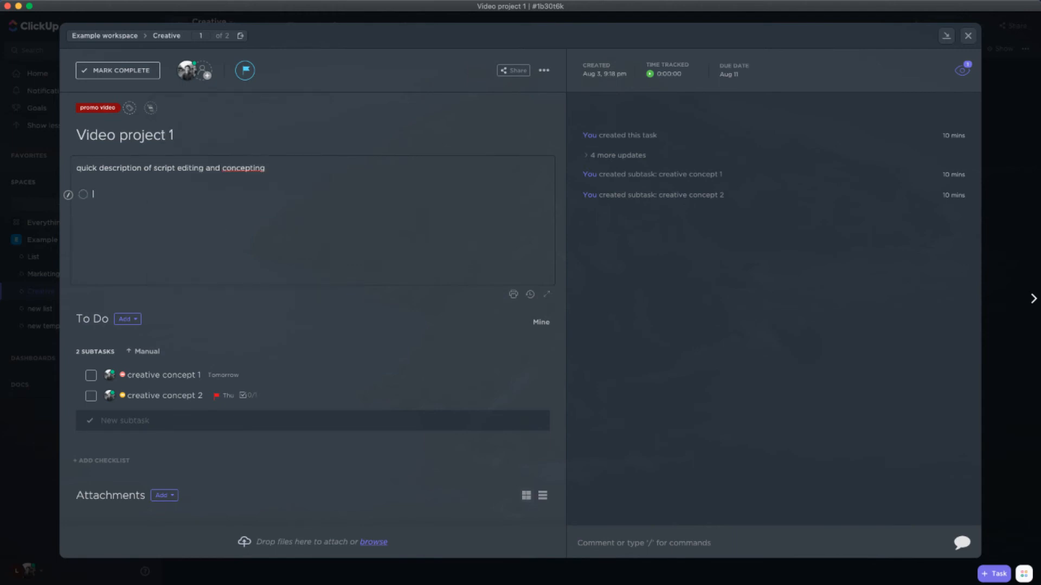
text(something)
key(Return)
Set the priority of "Video project 1" to Urgent with the Priority slash command in the description
text(/)
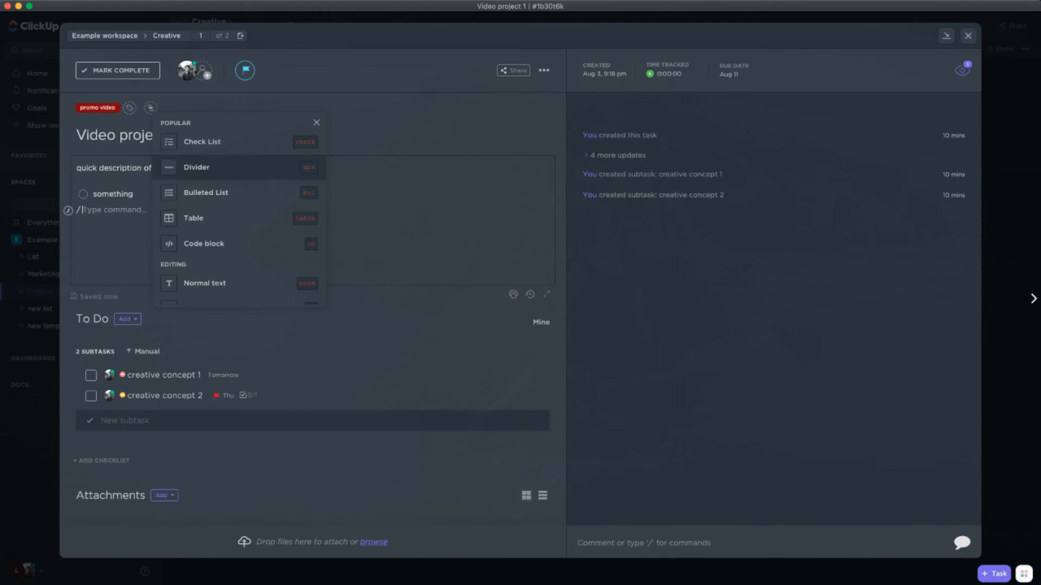
text(prio)
key(Return)
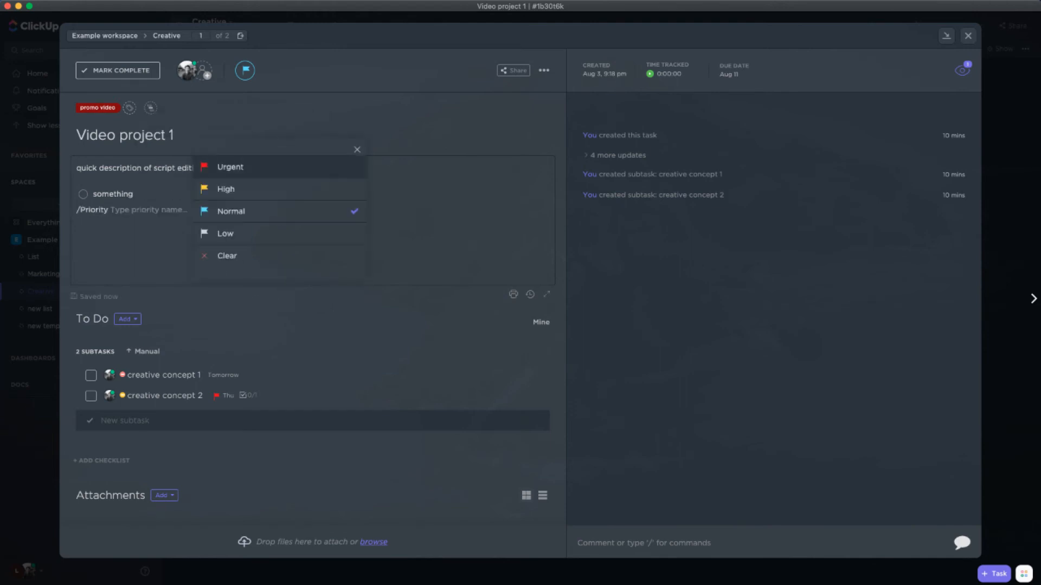
key(Return)
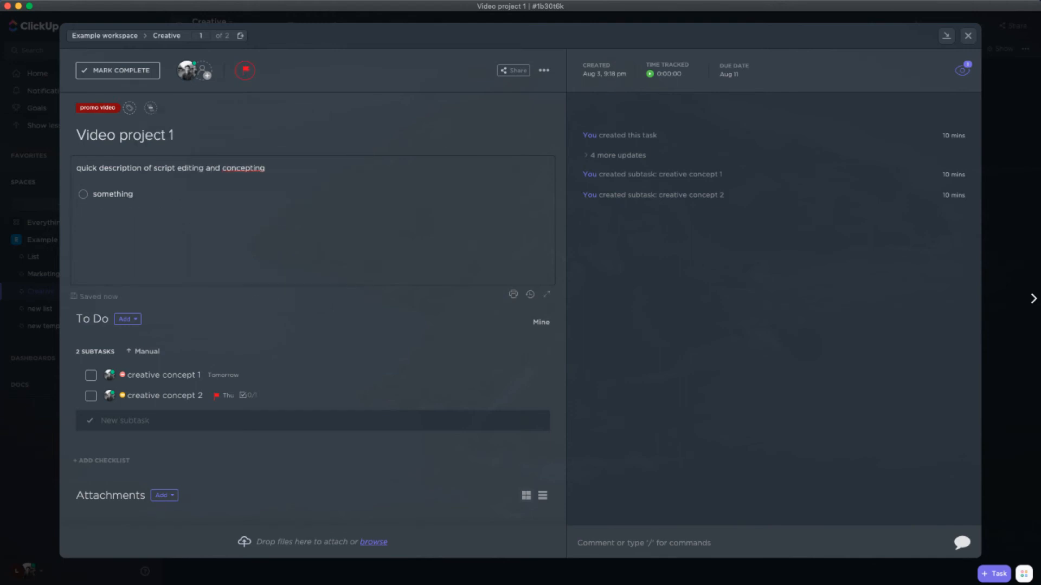
Remove the current assignee from "Video project 1" with the Assign slash command in the description
text(/a)
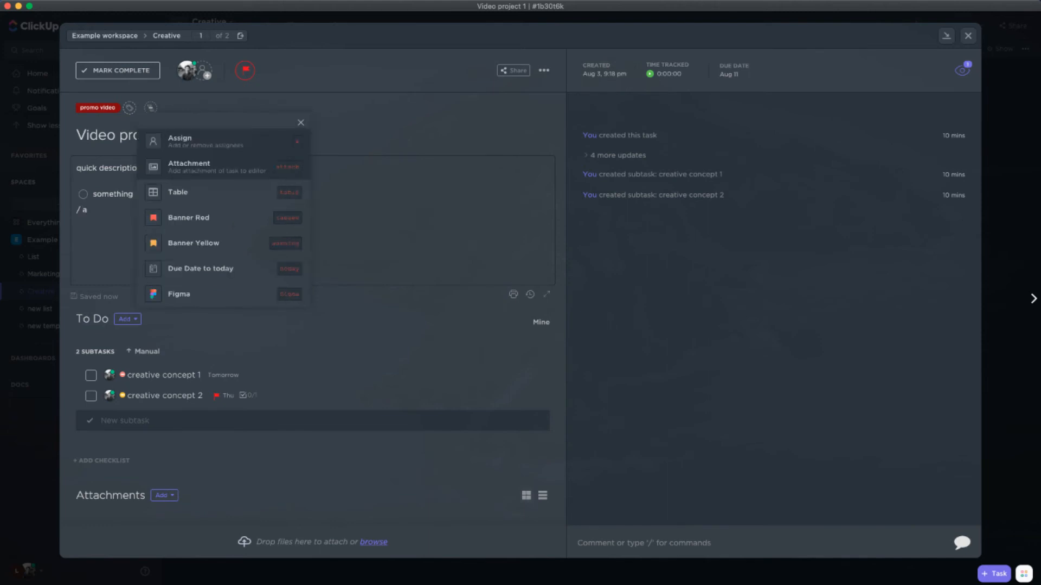
key(Return)
key(Return)
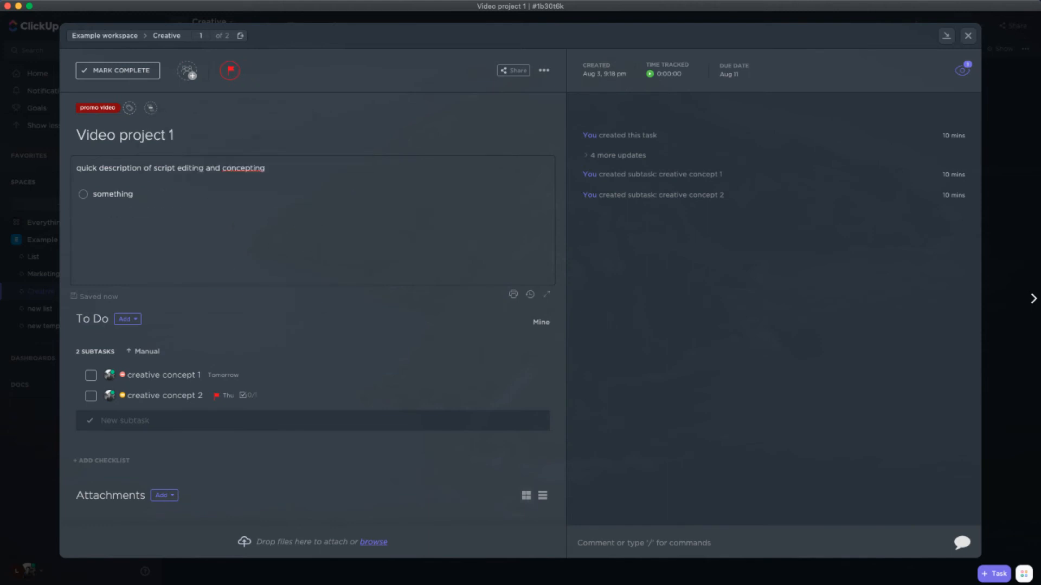
Set the due date of "Video project 1" to Monday of next week with the Due Date slash command
text(/)
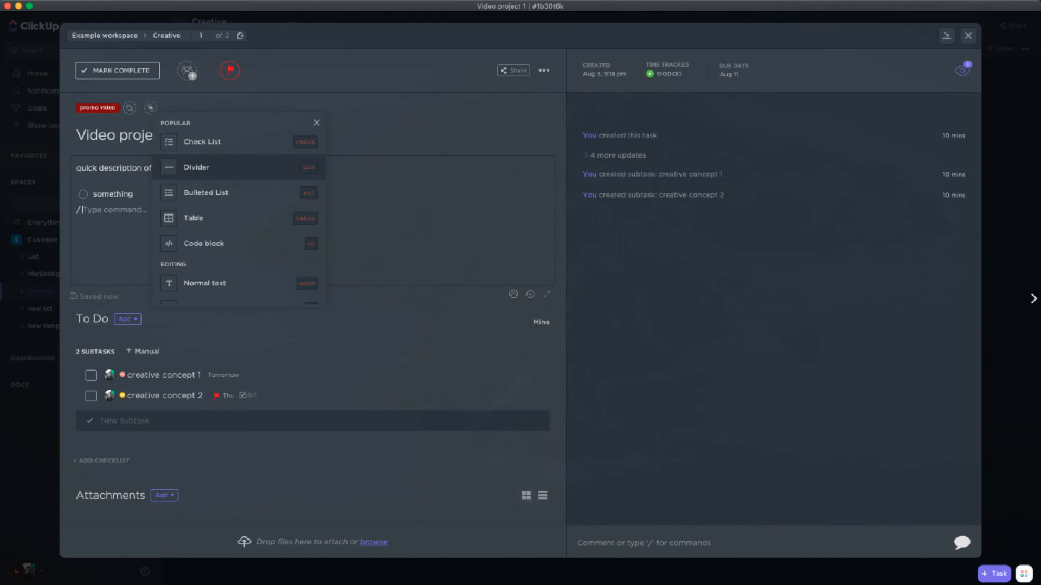
text(due)
key(Return)
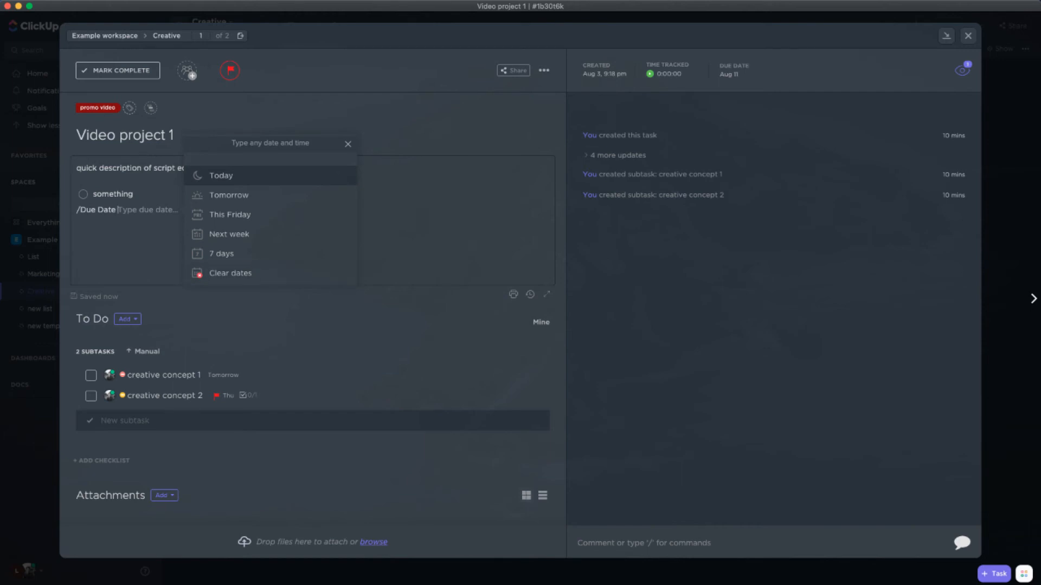
key(Up)
key(Return)
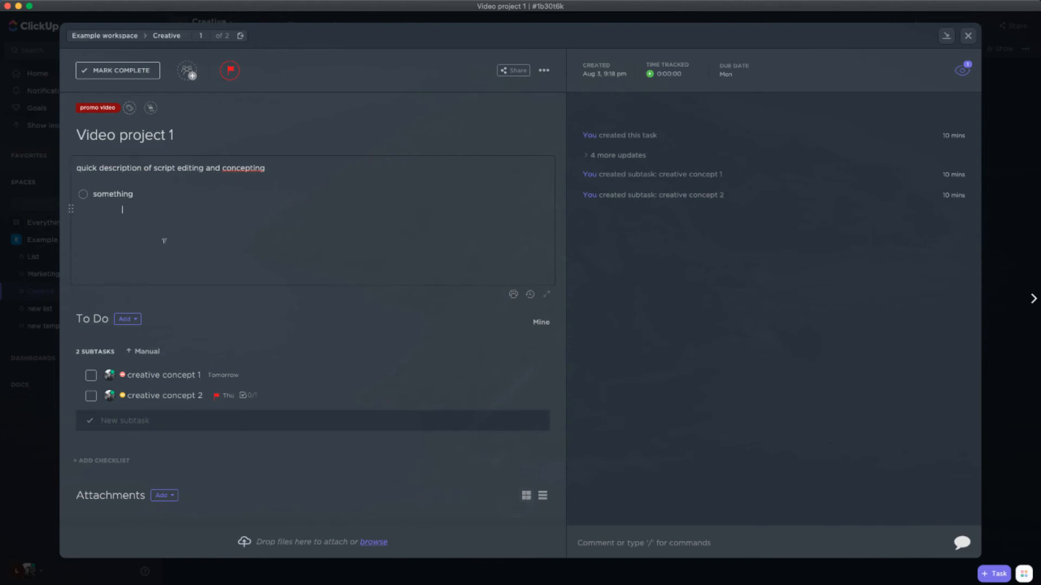
click(643, 537)
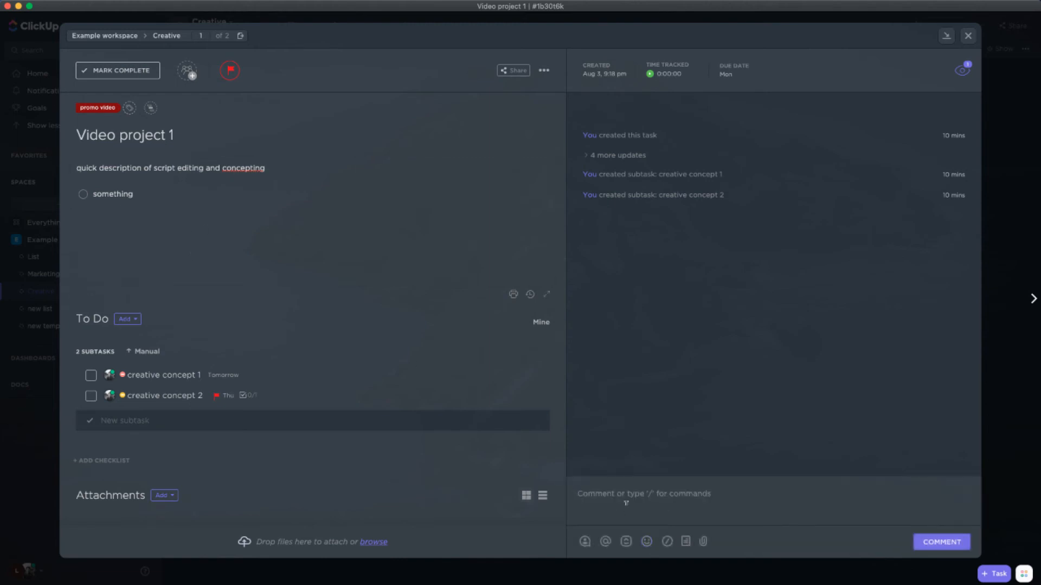
click(216, 227)
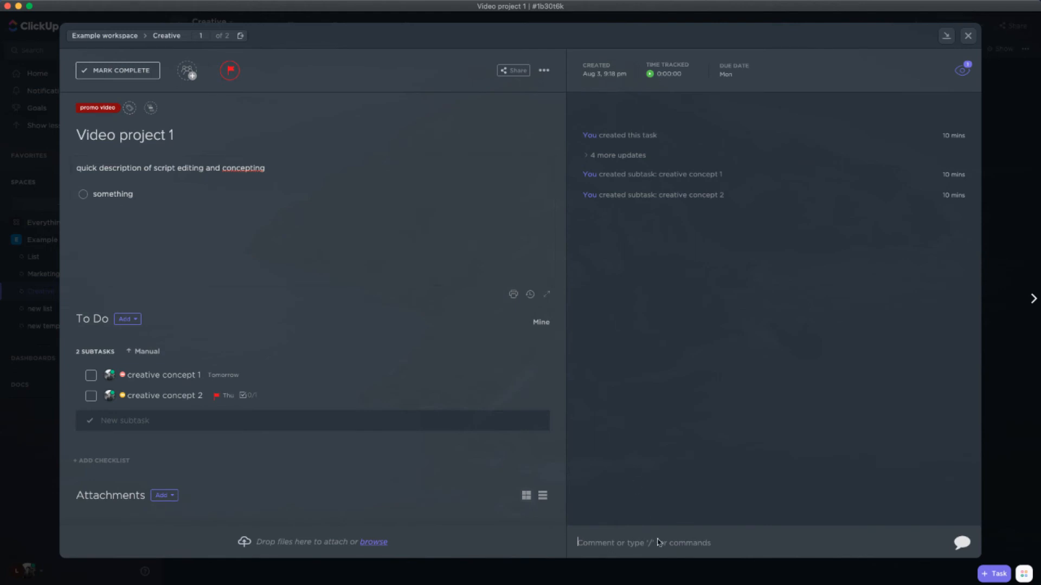
click(658, 542)
click(189, 224)
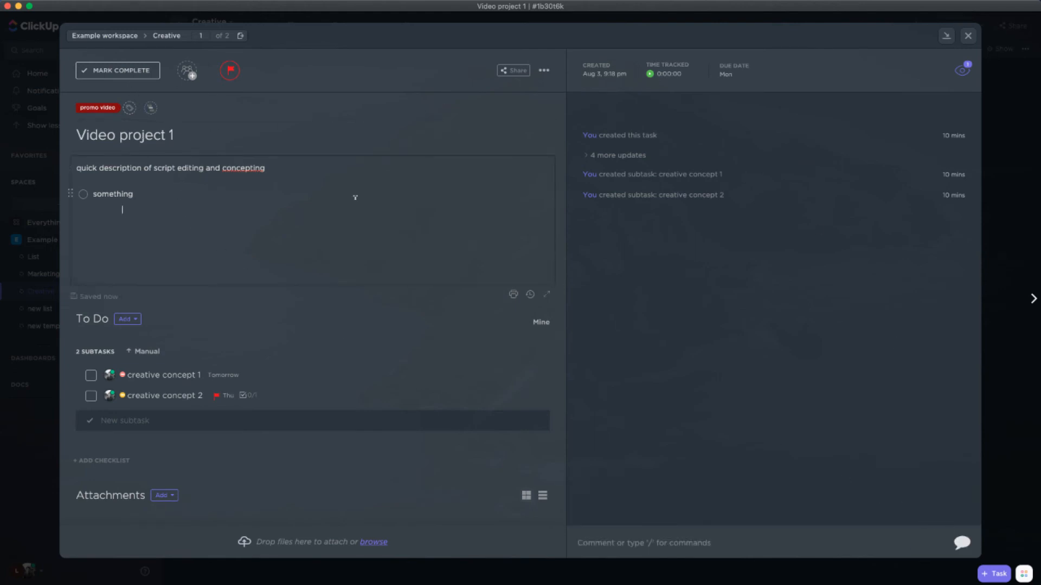
click(132, 135)
click(199, 136)
Create a subtask named "new subtask" with a slash command in the "Video project 1" description, and delete its mention from the description
click(145, 229)
key(Return)
text(/subt)
key(Return)
text(new subtask)
key(Return)
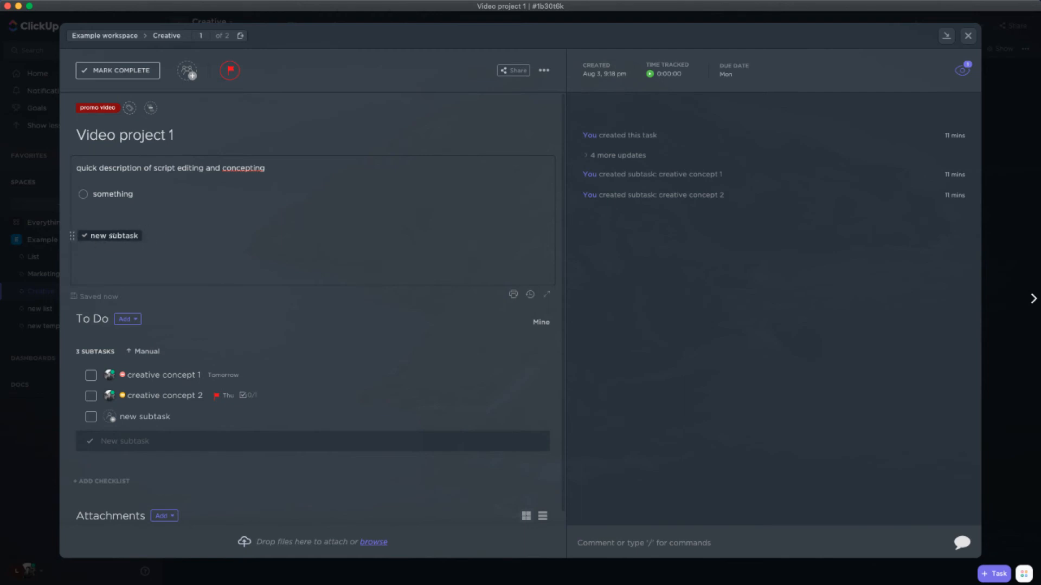
mouse_move(121, 242)
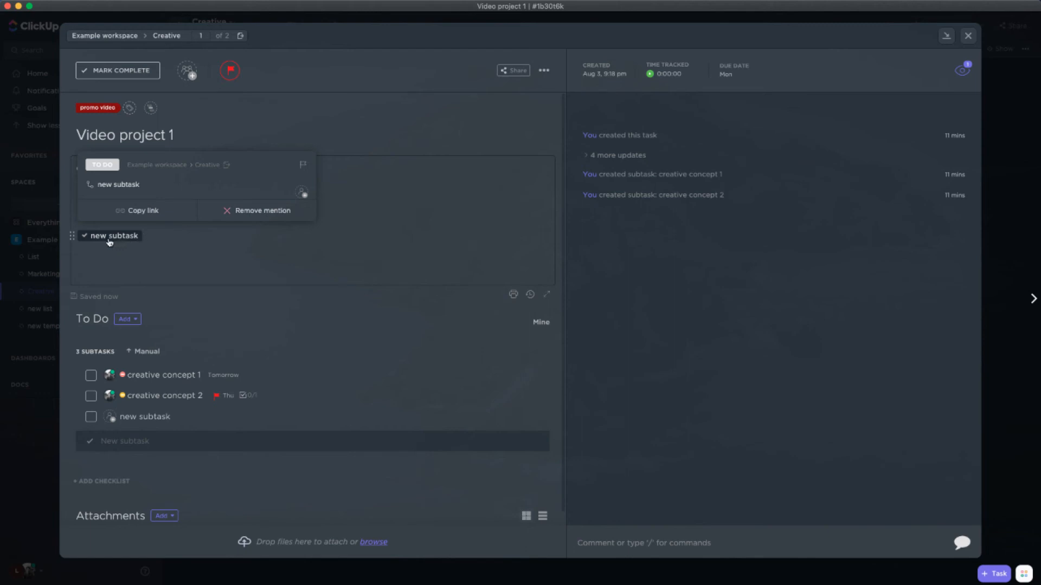
key(BackSpace)
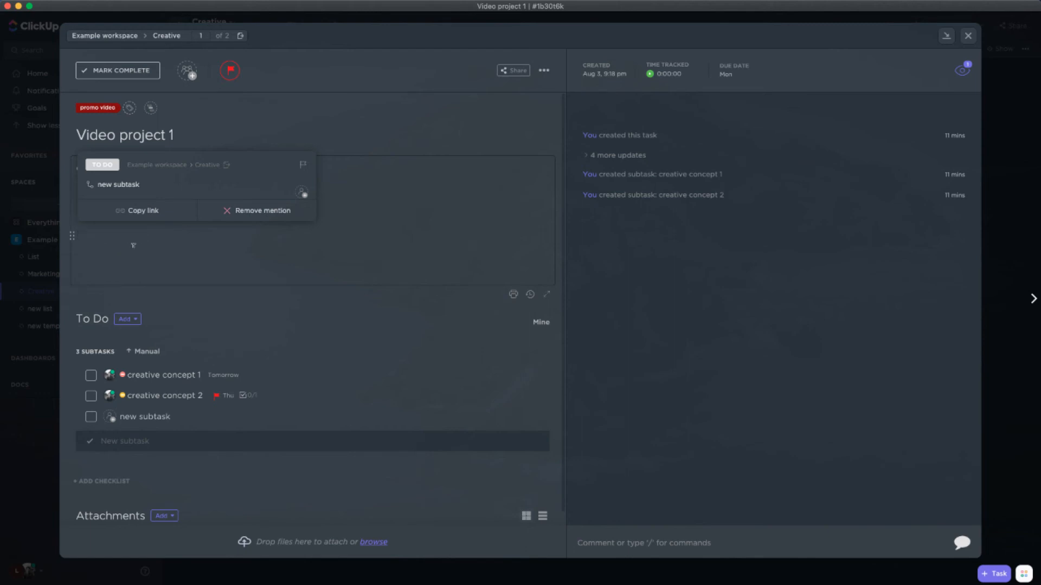
click(657, 541)
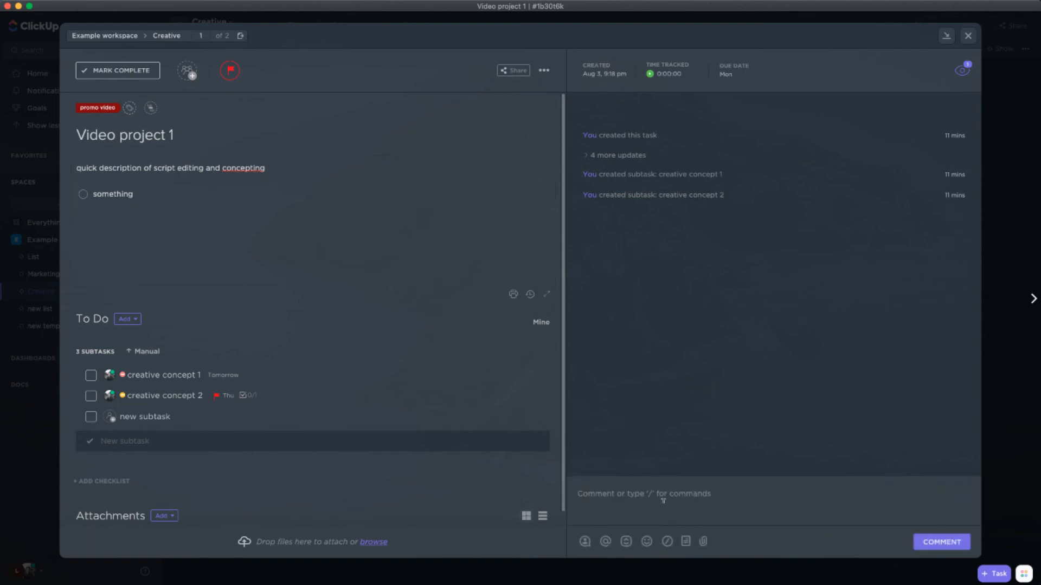
text(@)
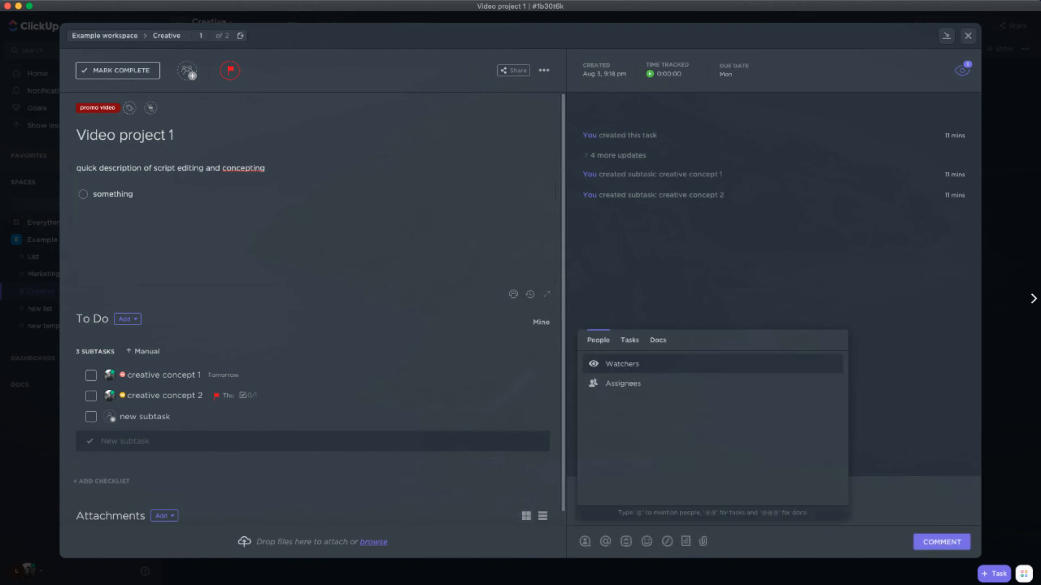
text(teammember hey)
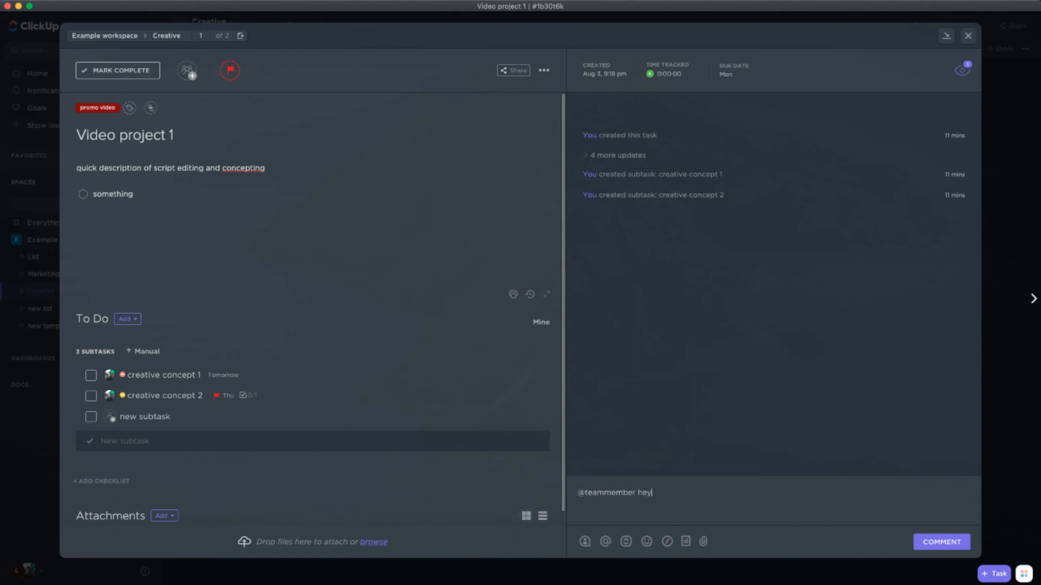
key(Return)
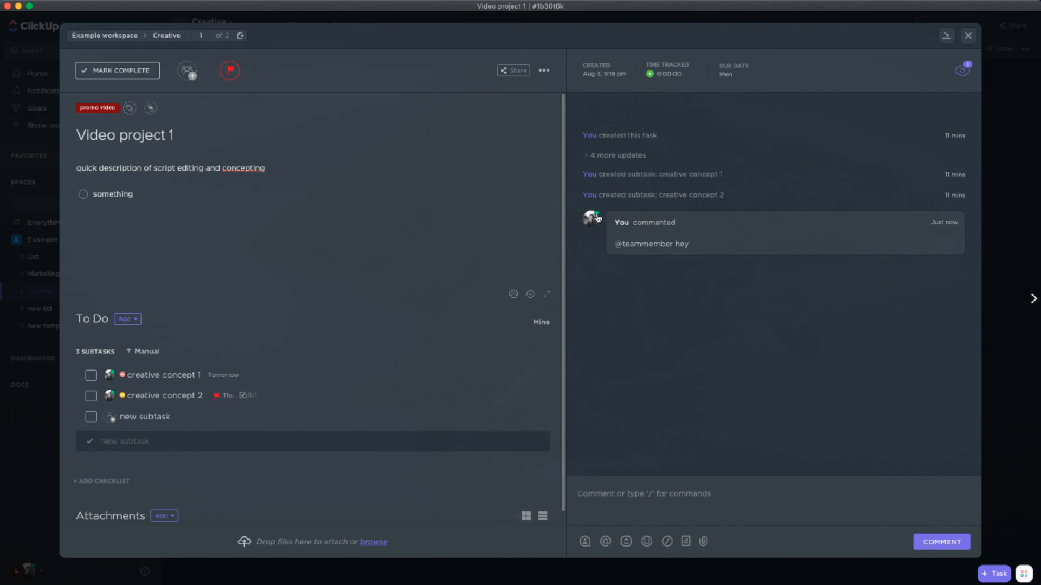
click(967, 37)
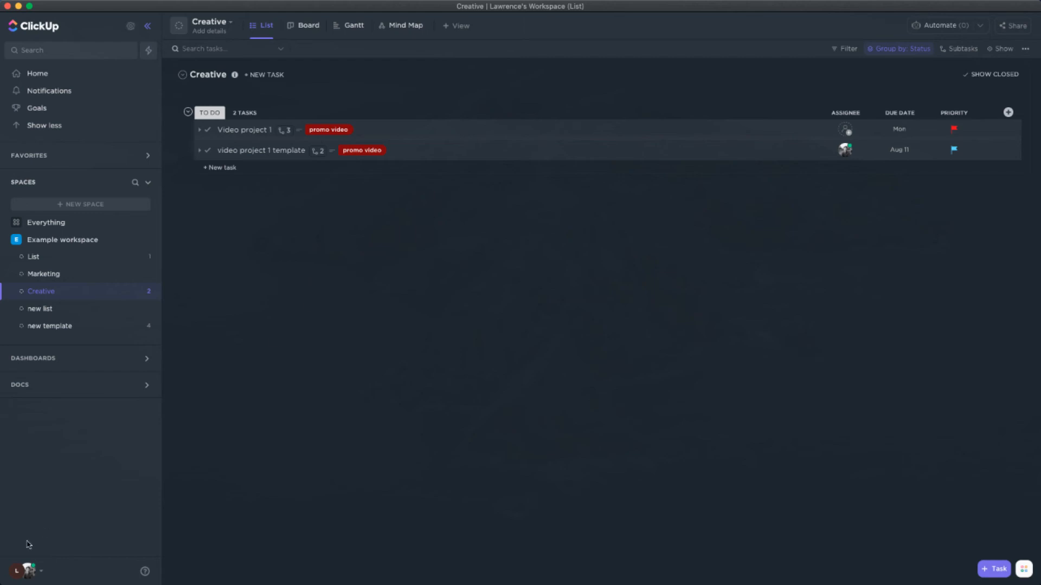
Review the Hotkeys reference list, including the shortcuts for the sidebar and dashboard navigation
click(25, 574)
click(158, 523)
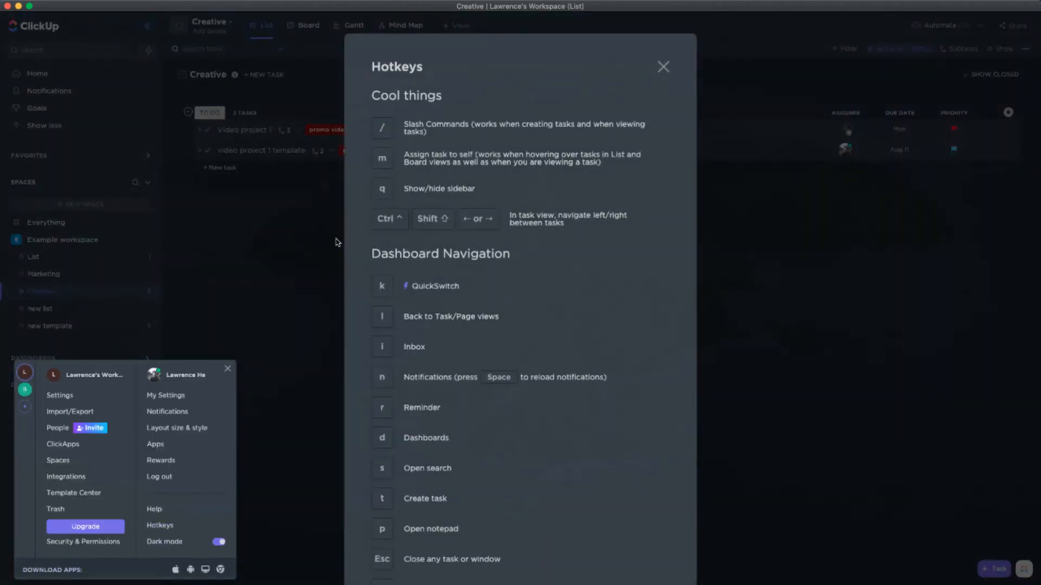
click(323, 249)
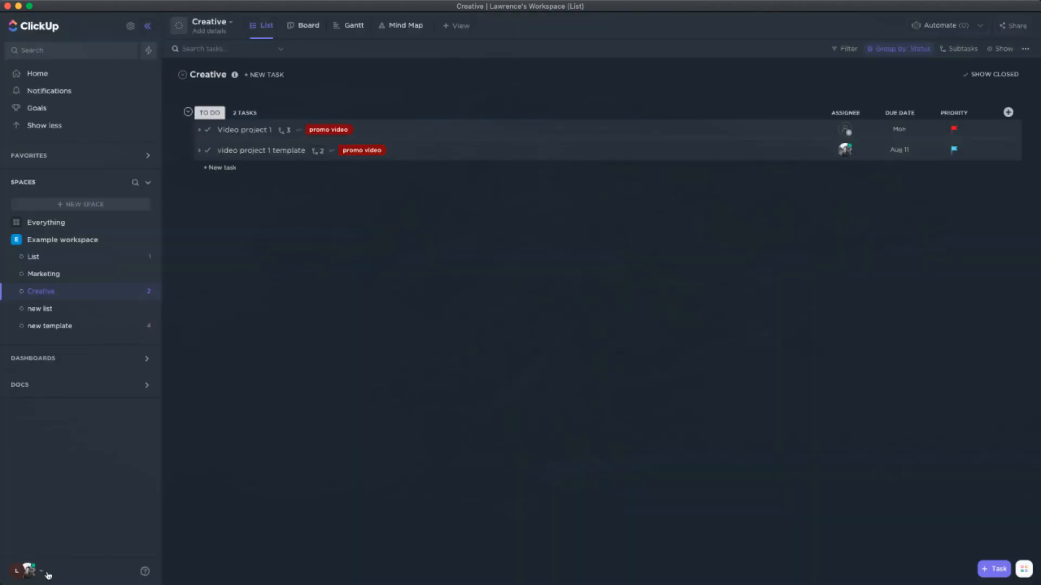
click(28, 570)
click(157, 527)
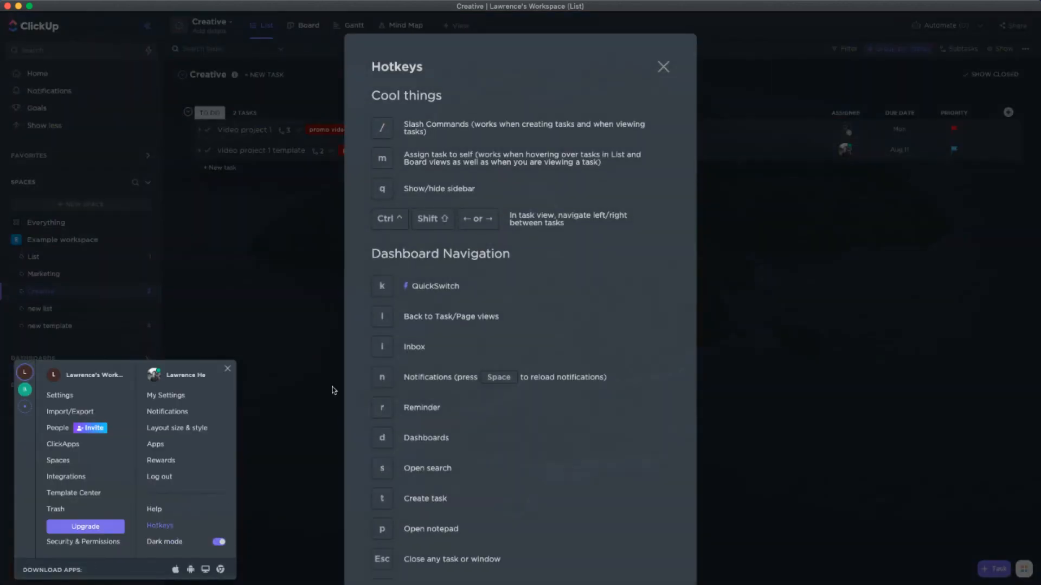
click(293, 316)
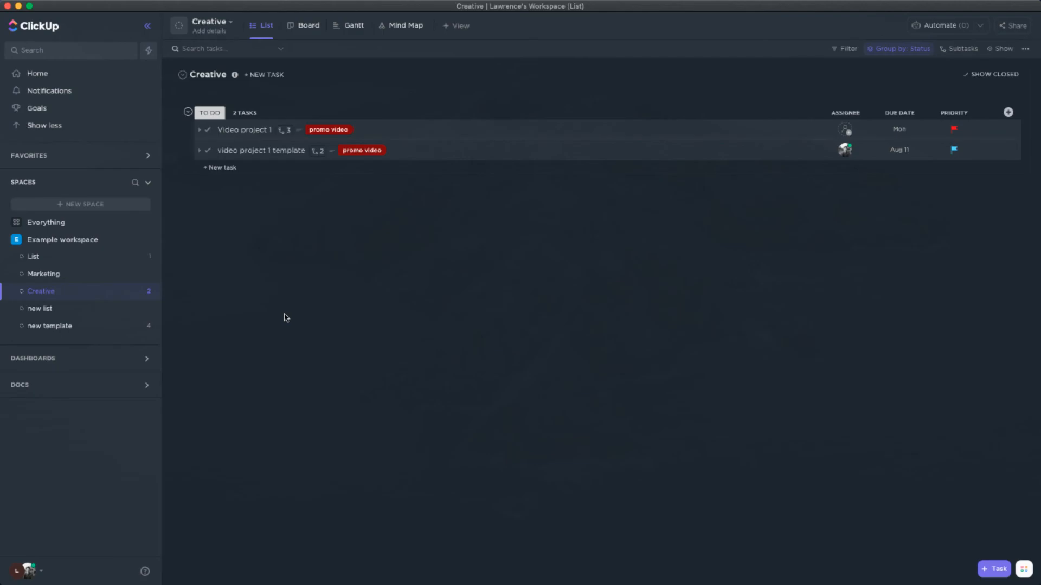
Hide the sidebar and bring it back with its hotkey
key(super+r)
key(q)
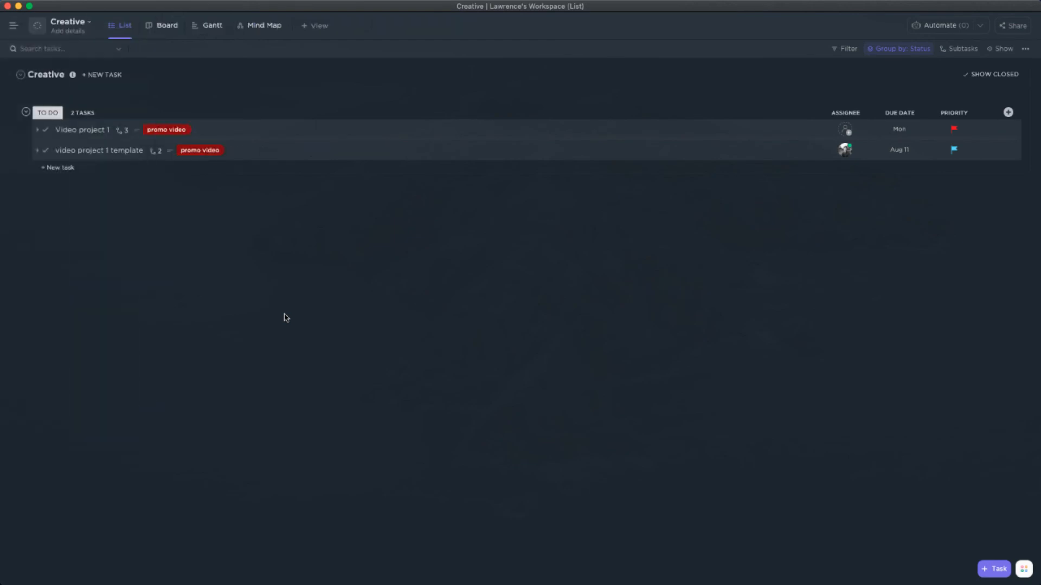
key(q)
key(q)
key(q)
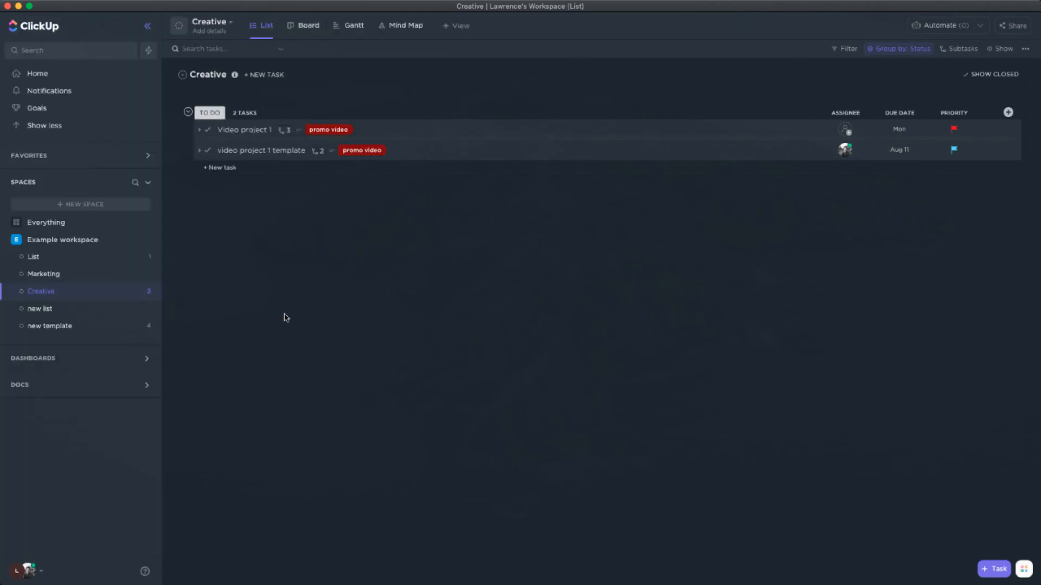
Look up the Notifications shortcut in the Hotkeys reference list and close the list
click(27, 570)
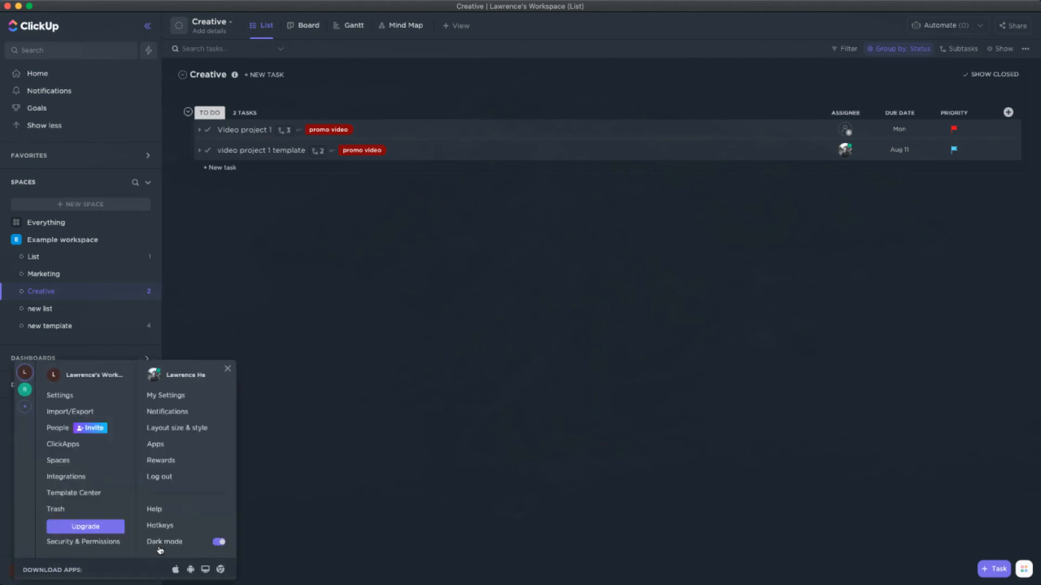
click(163, 527)
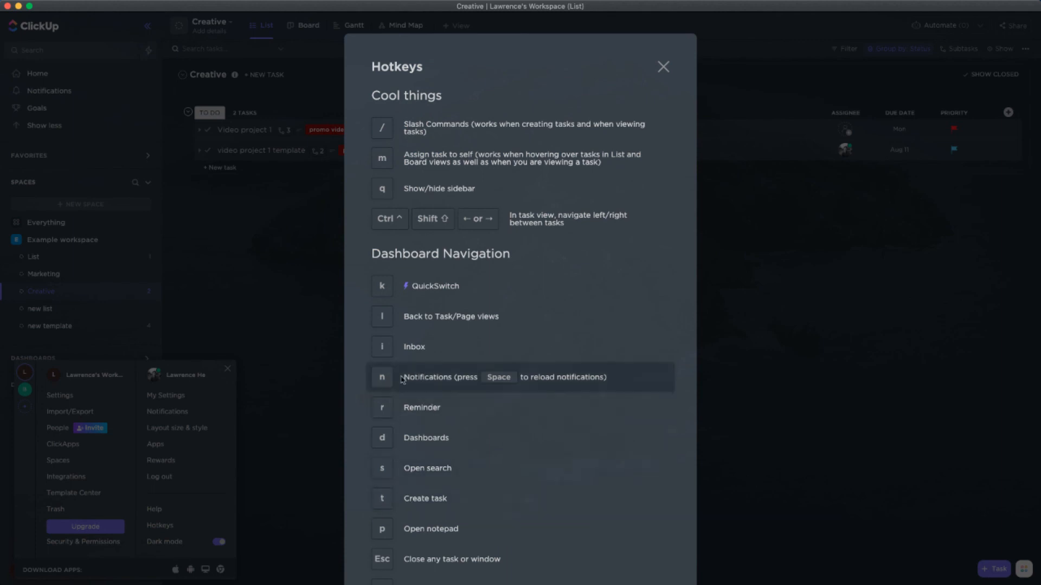
click(743, 385)
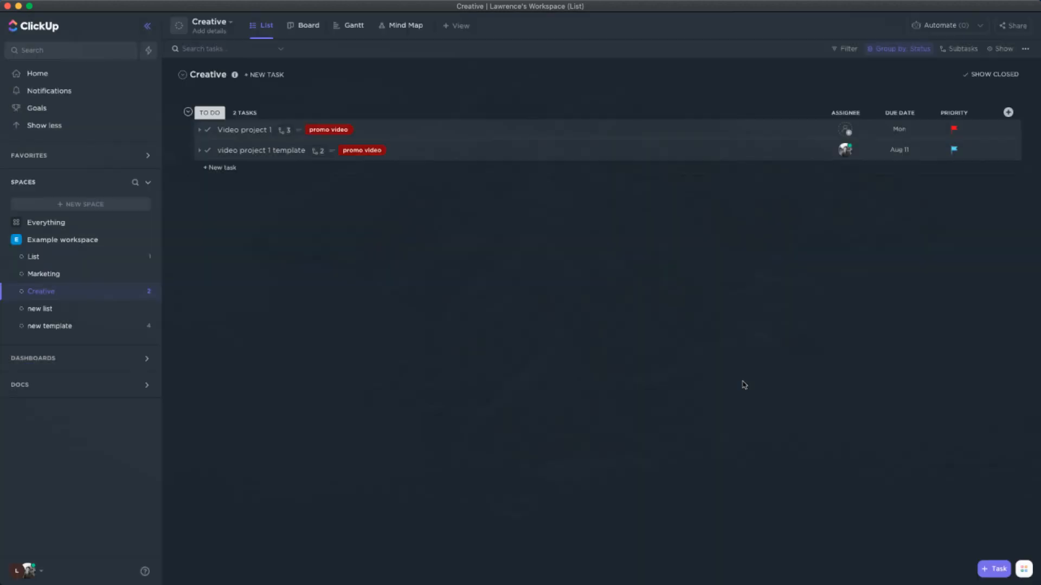
key(n)
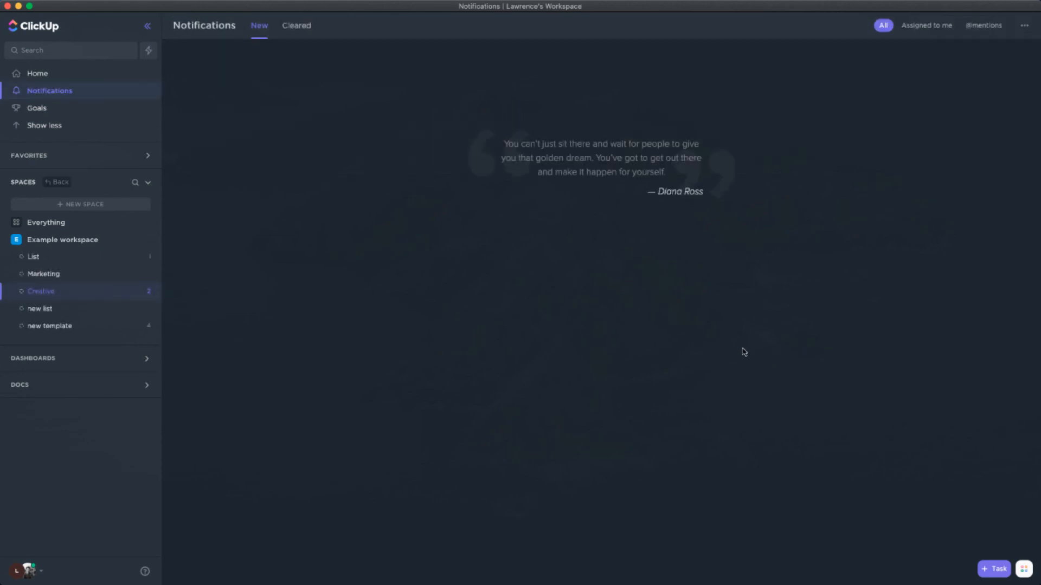
click(945, 27)
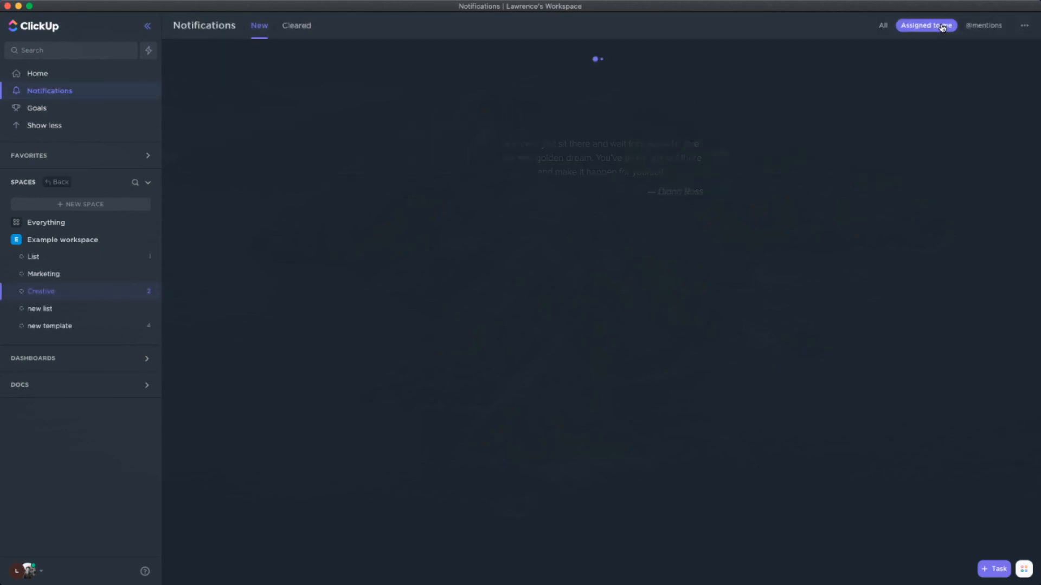
click(883, 26)
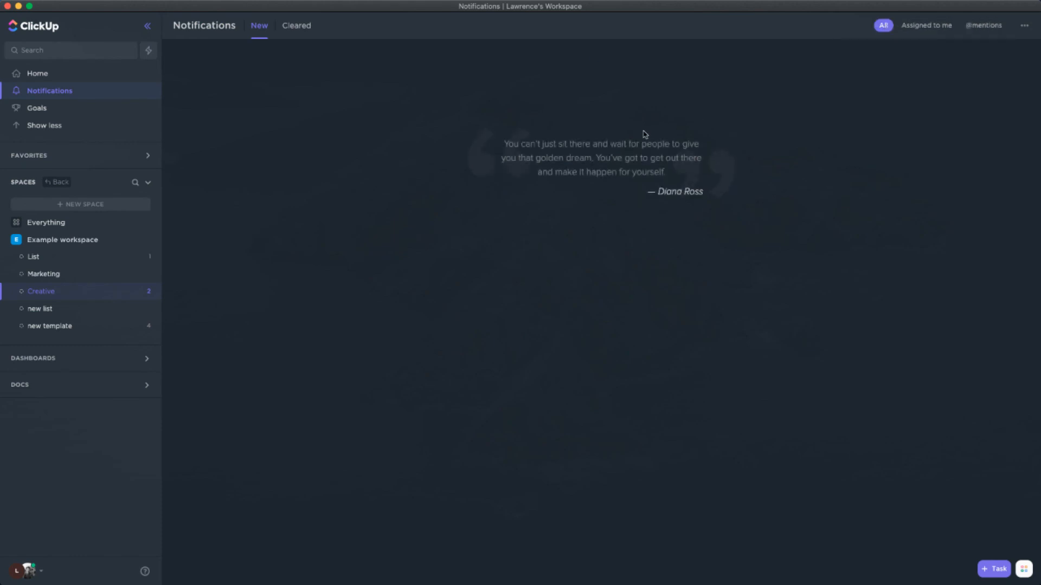
Open the Marketing list and jump from it to the Creative list with QuickSwitch
click(44, 274)
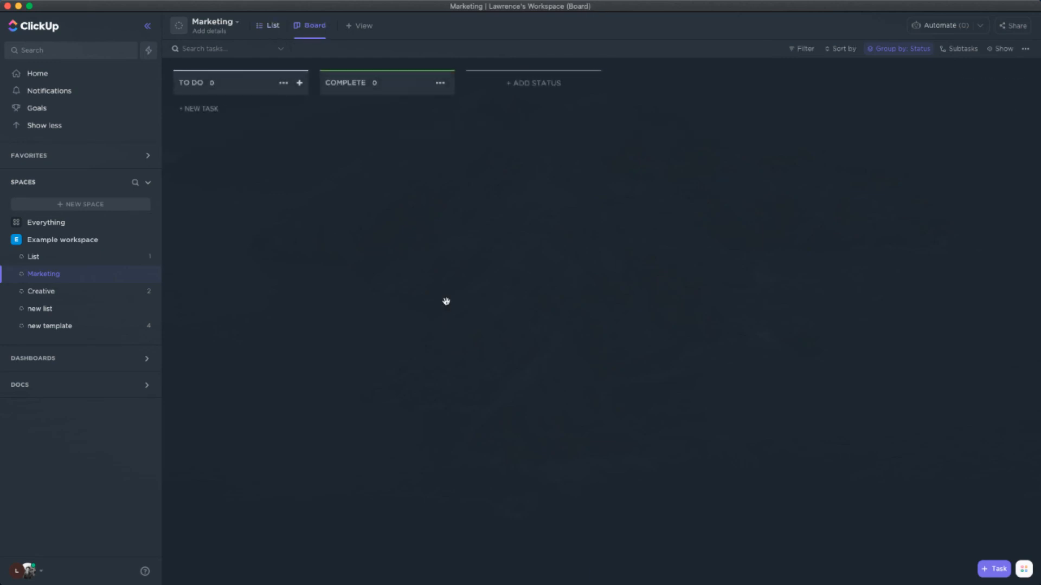
key(q)
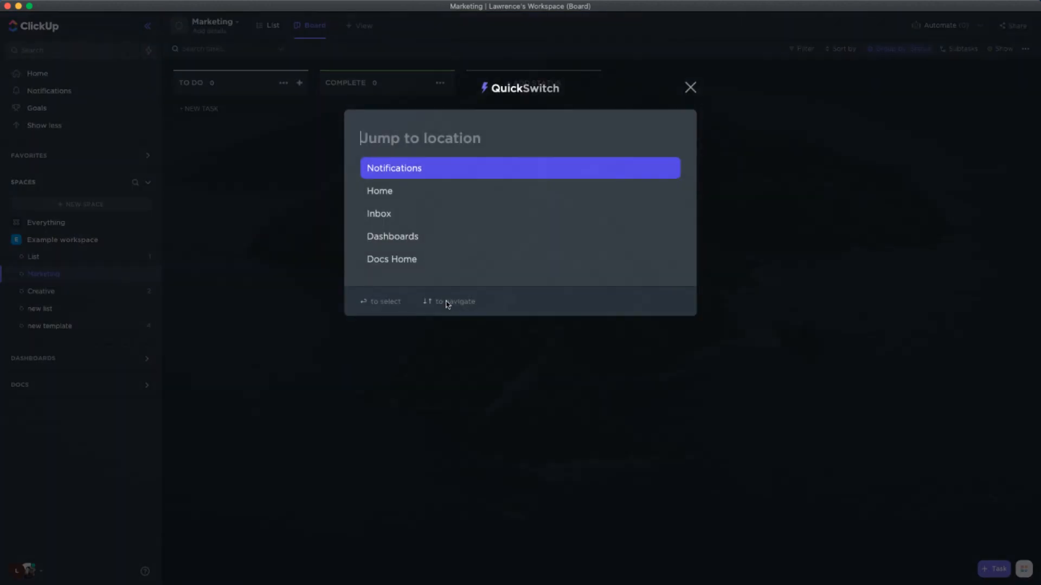
key(Escape)
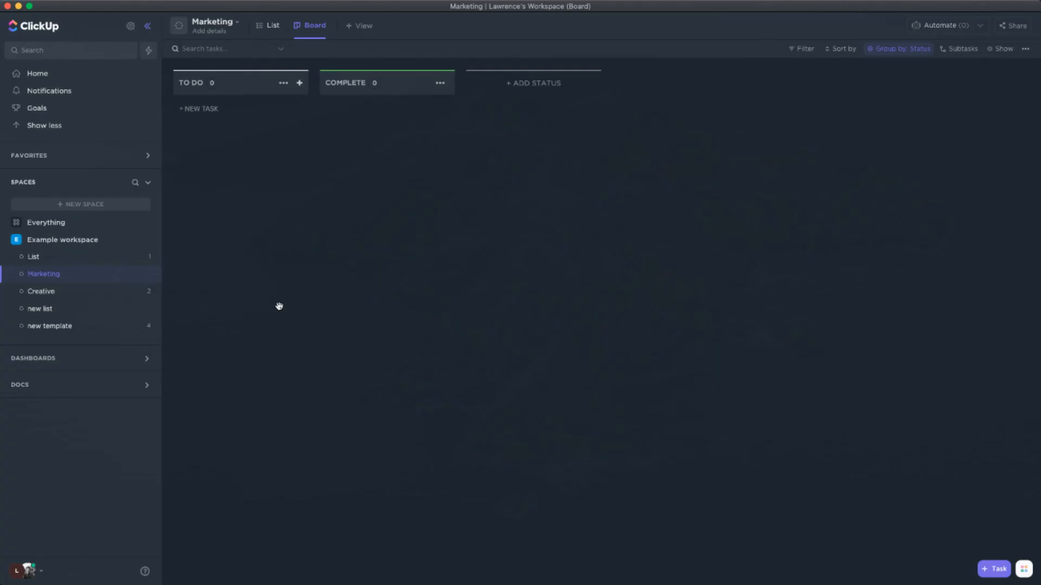
text(qcreati)
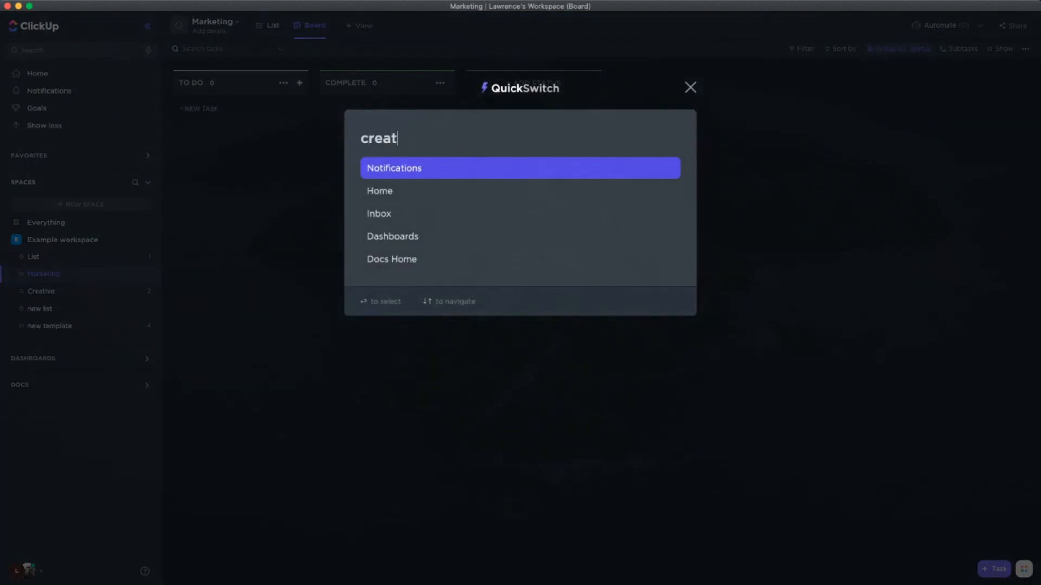
key(Return)
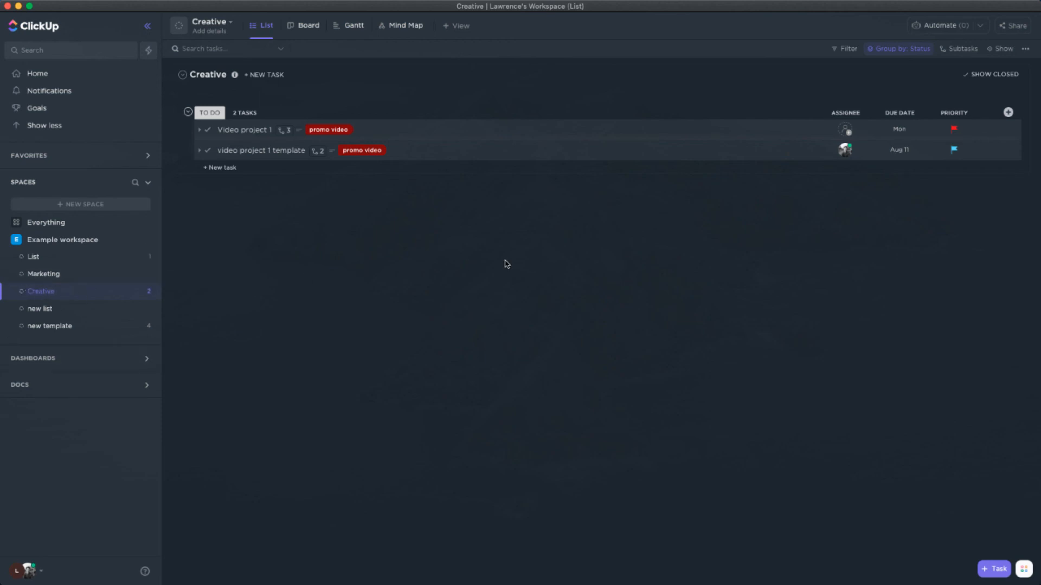
Search the workspace for "creative", view the "creative concept 2" subtask of "Video project 1", and close it
key(super+k)
key(Escape)
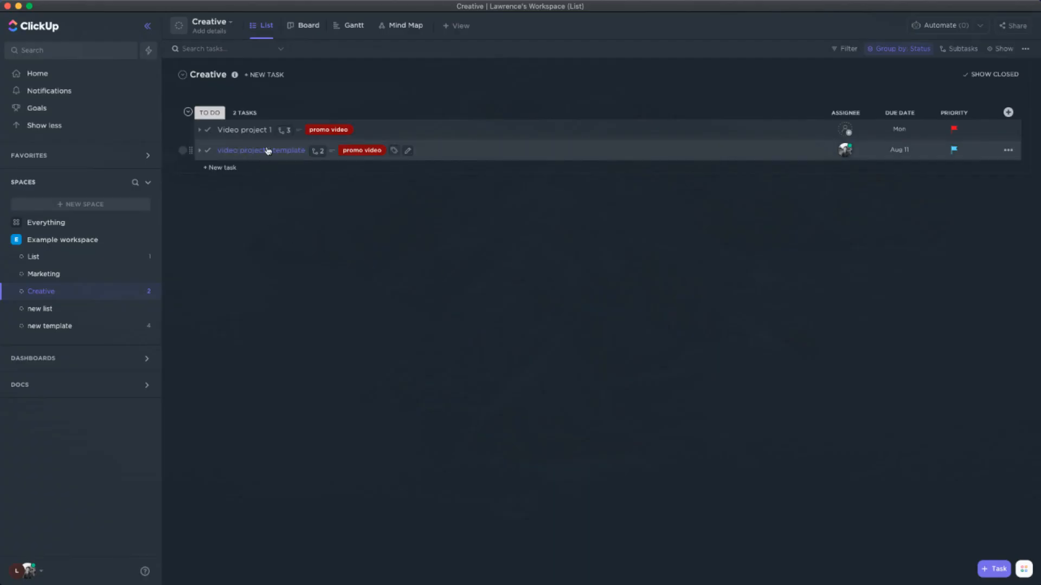
key(super+k)
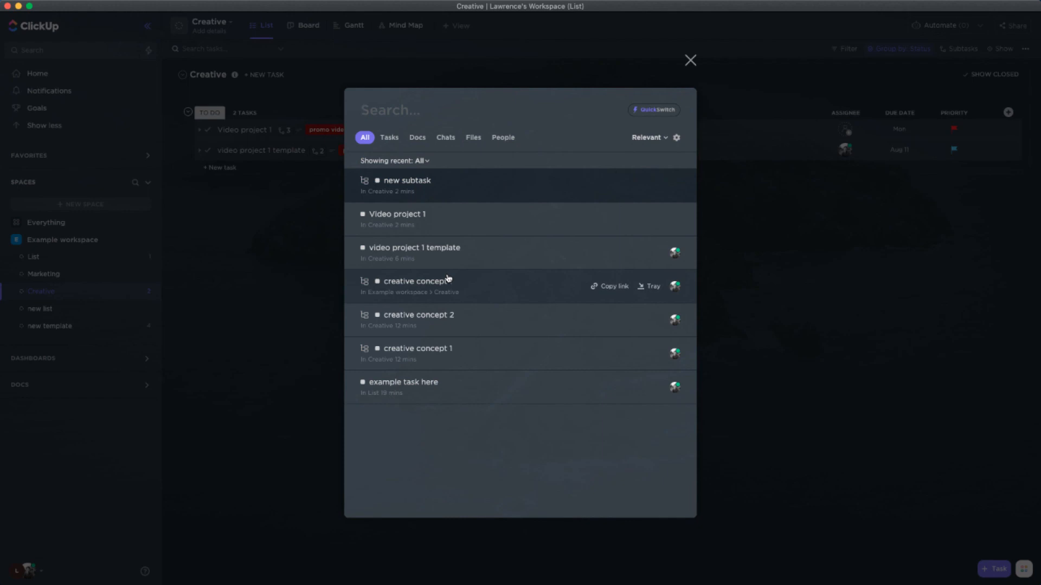
text(creative)
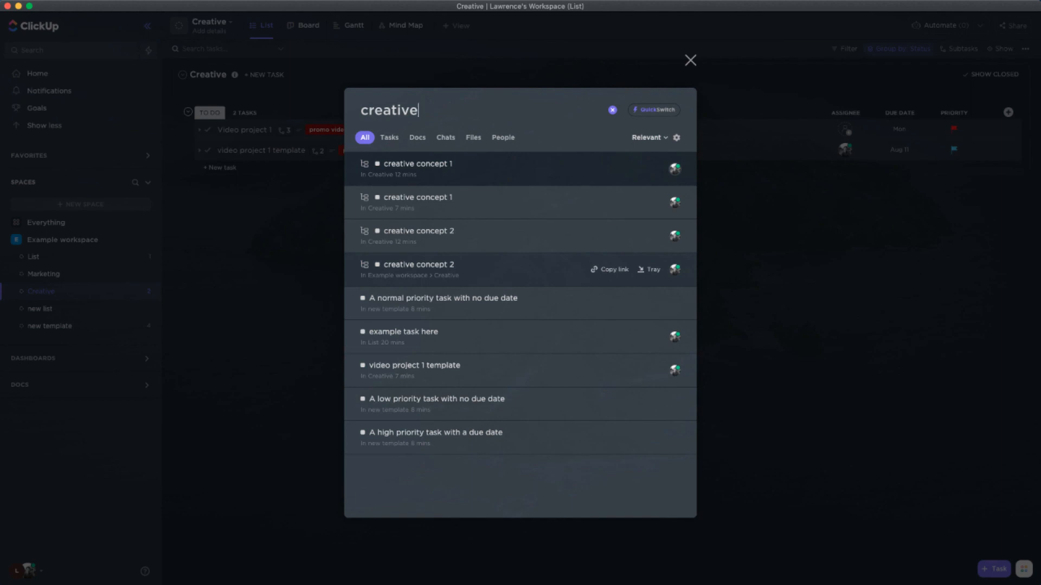
key(Down)
key(Down)
key(Return)
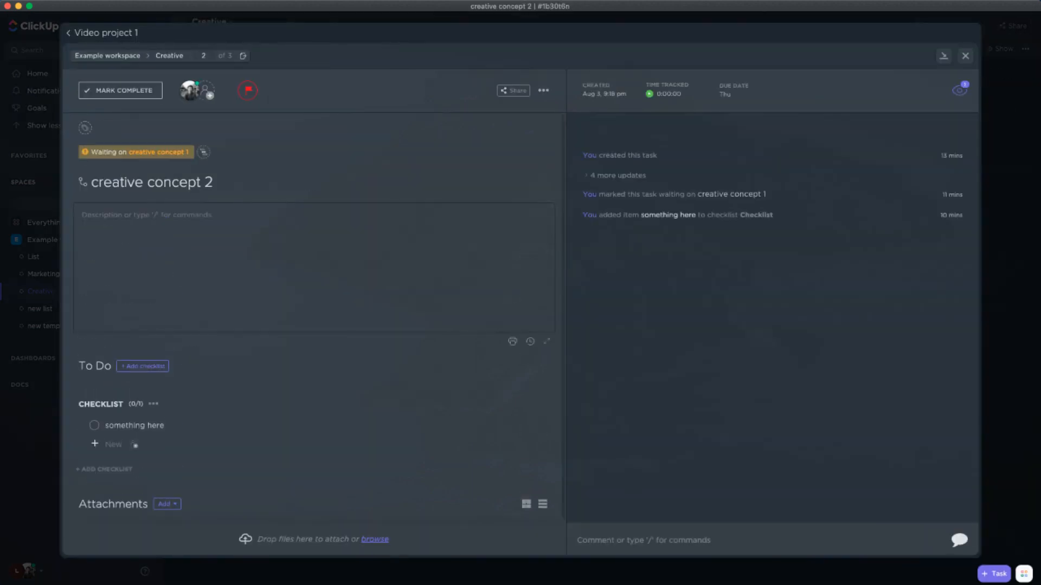
key(Escape)
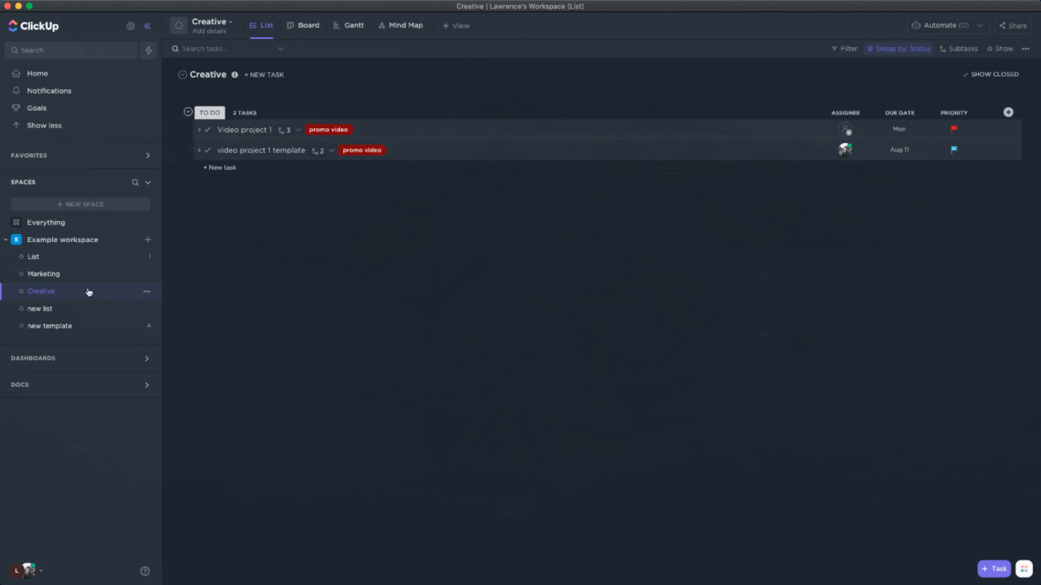
Create a new dashboard under My dashboards, keeping the default name "Dashboard"
click(57, 358)
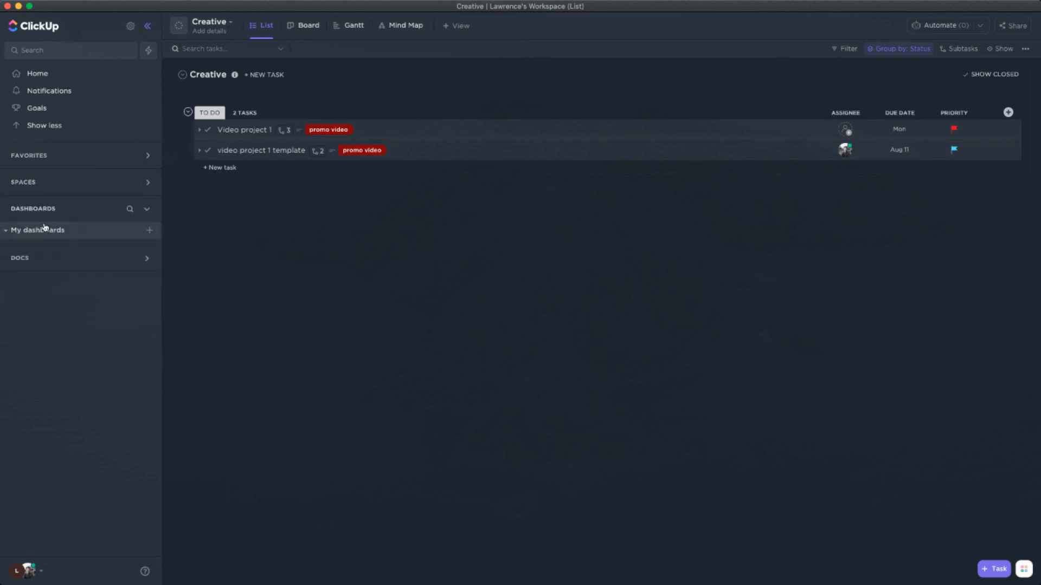
click(149, 230)
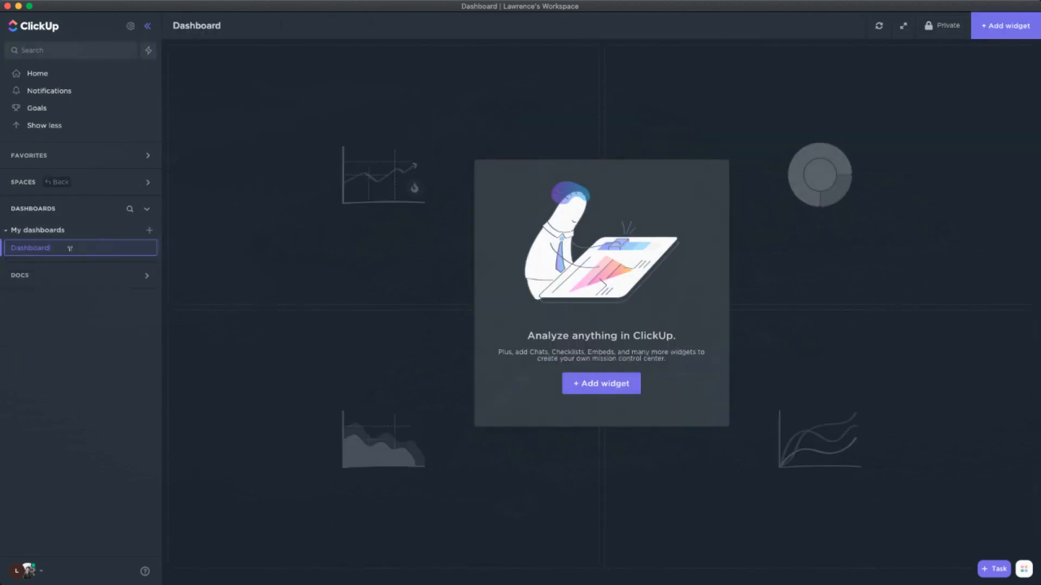
key(Return)
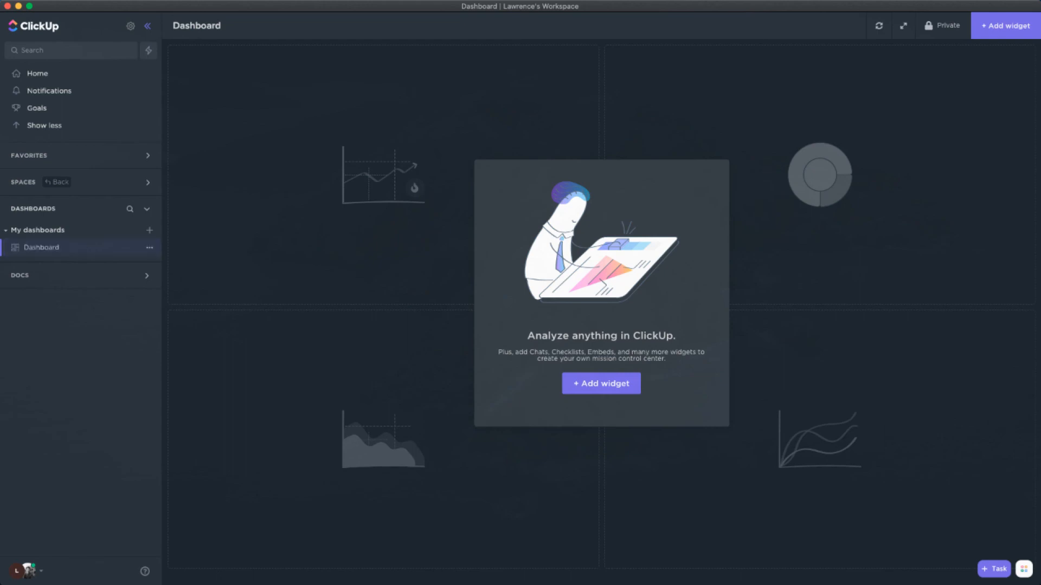
Add a Workload by Status pie chart widget to the new dashboard, keeping its default name
click(588, 385)
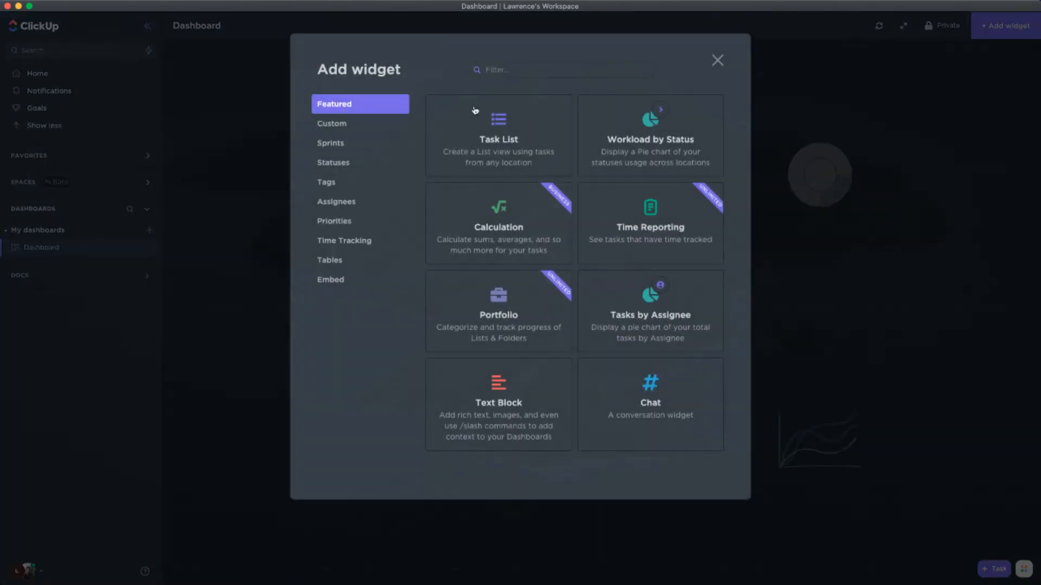
click(660, 145)
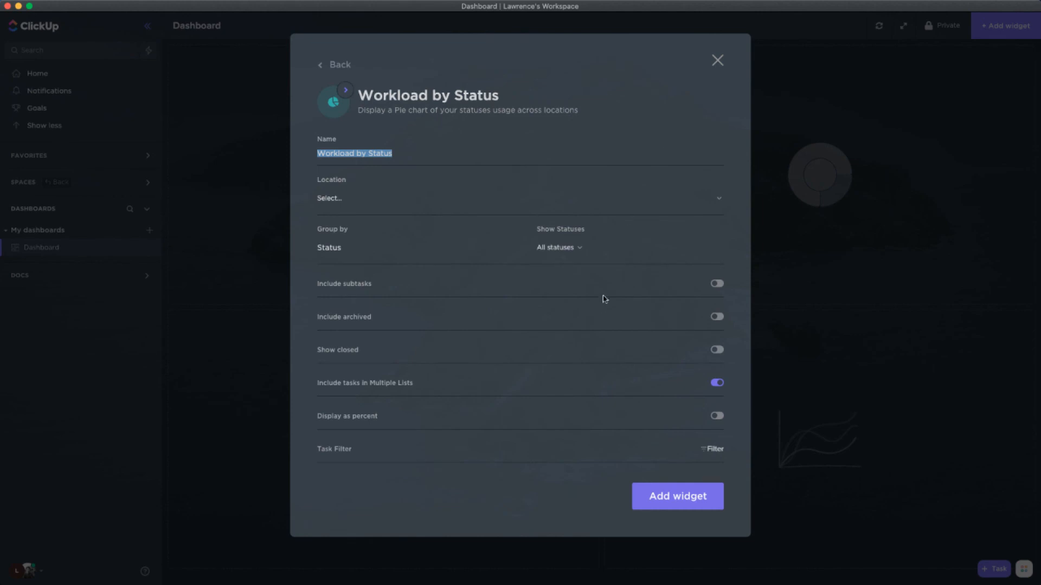
click(677, 495)
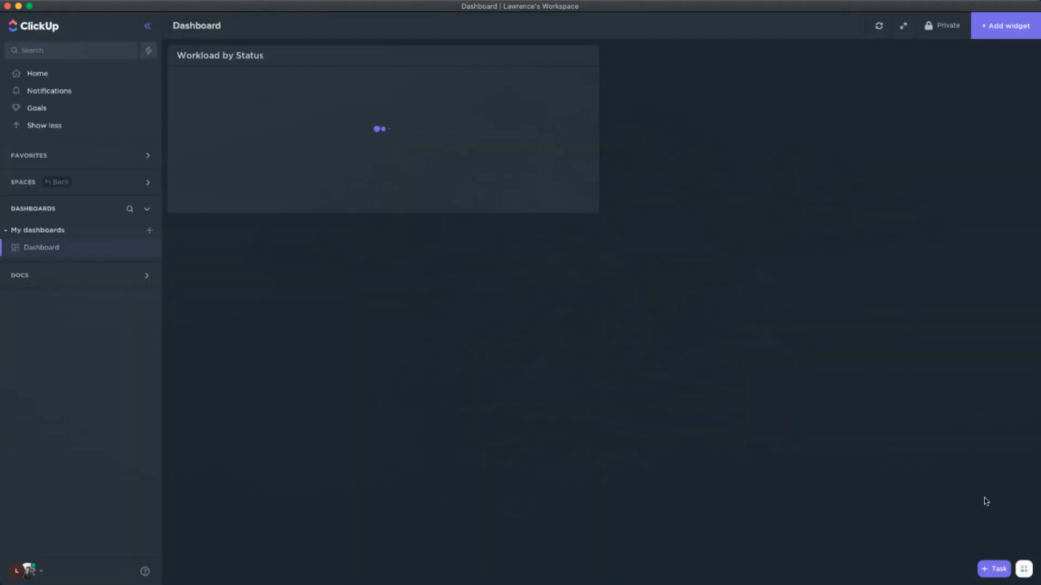
Look at the Task List widget's settings without adding it, and inspect the To Do slice of the Workload by Status chart
click(999, 27)
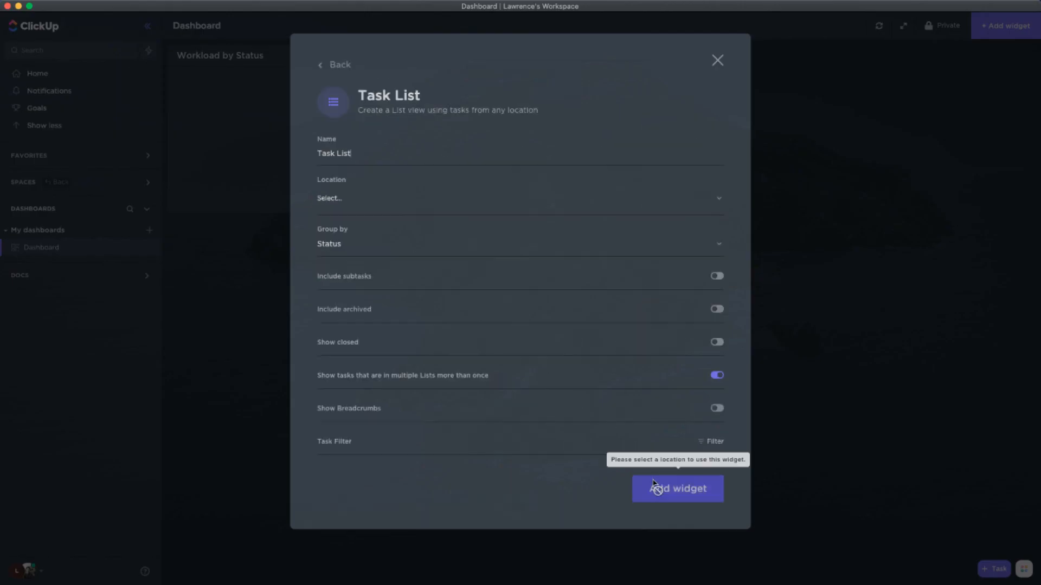
click(718, 61)
mouse_move(399, 141)
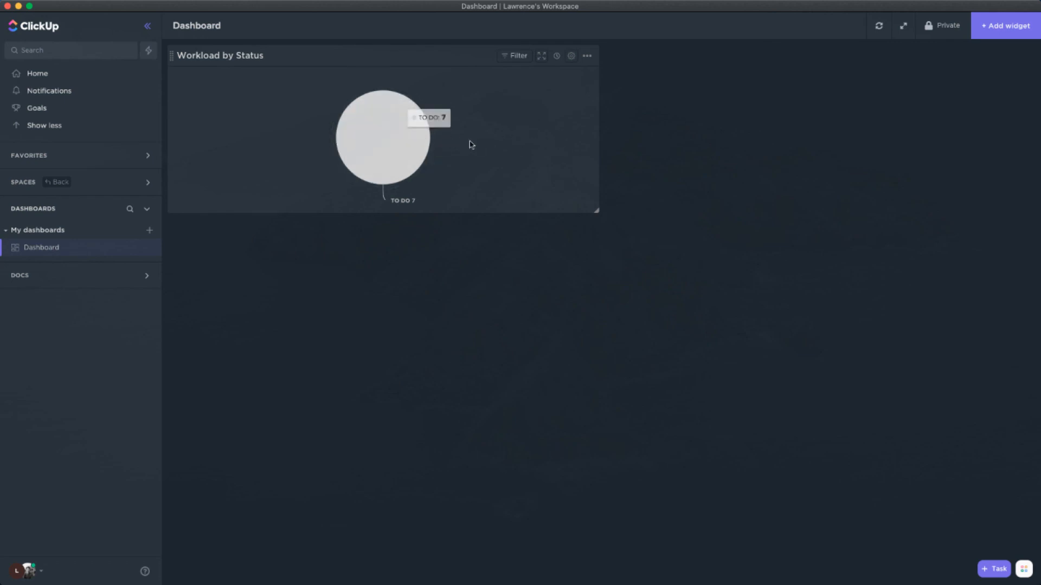
mouse_move(433, 159)
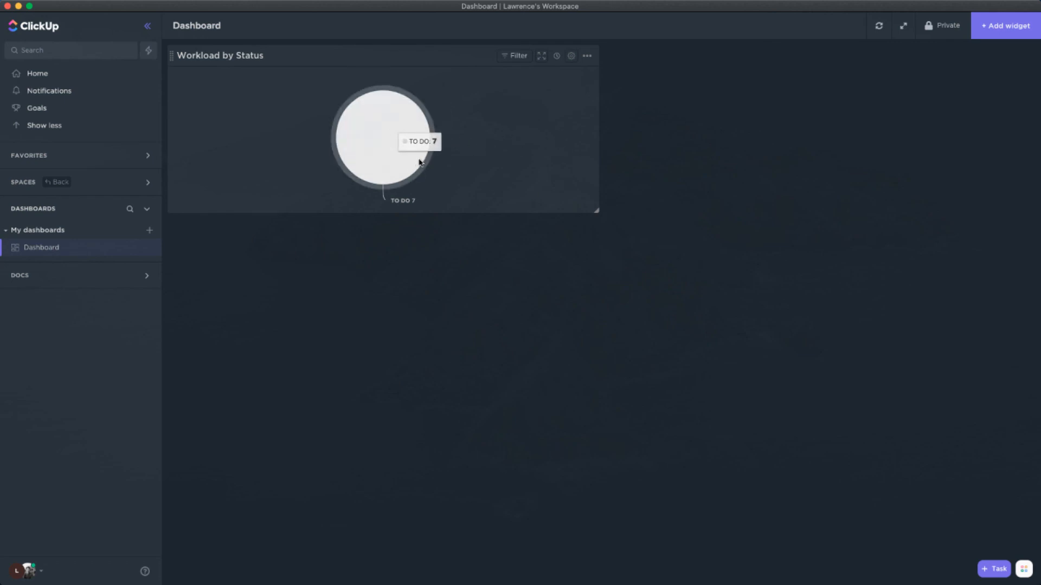